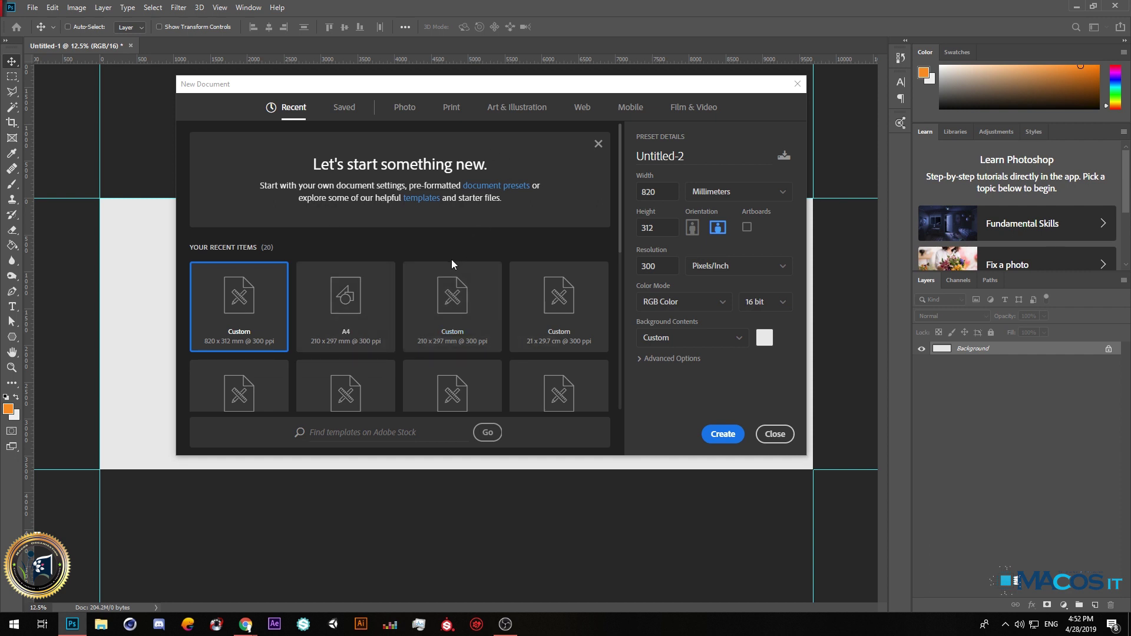
Create the light grey 820 × 312 mm banner document and close Untitled-1 without saving.
click(765, 342)
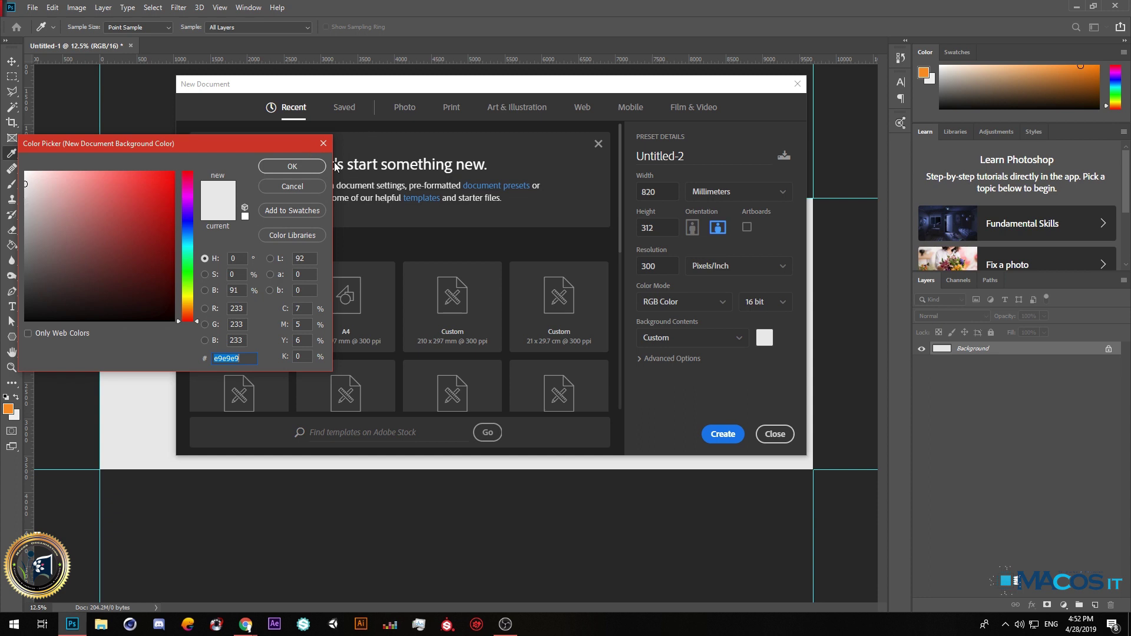
click(292, 166)
click(723, 434)
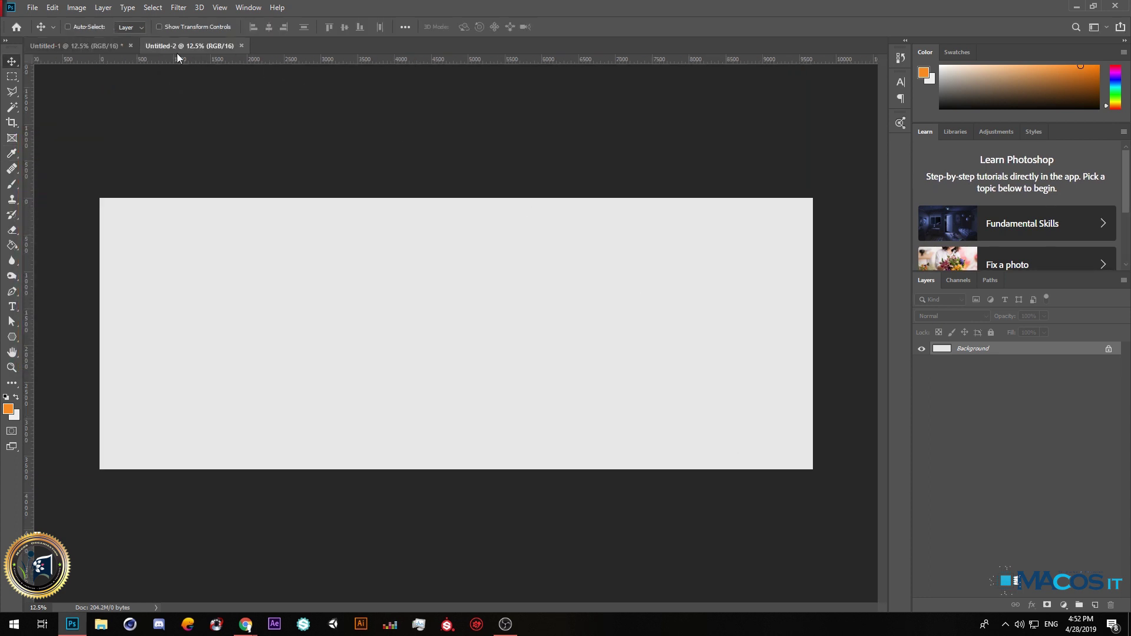
click(131, 45)
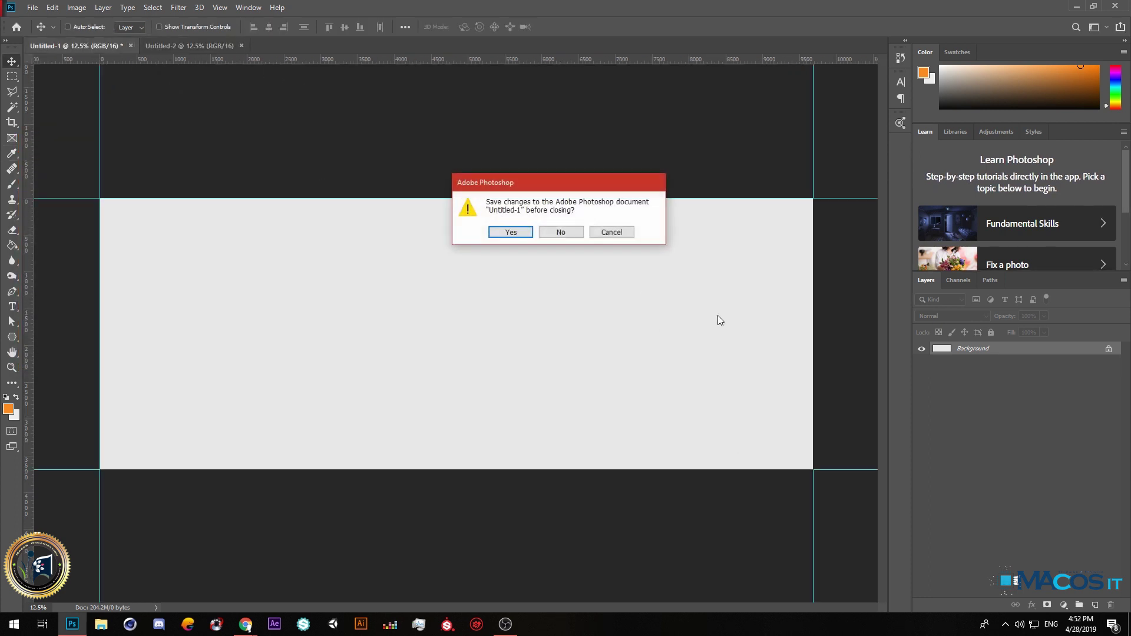
click(560, 232)
Place guides along the left, top, right and bottom canvas edges.
drag(29, 246, 100, 233)
drag(168, 59, 212, 197)
drag(30, 243, 813, 271)
drag(574, 59, 583, 469)
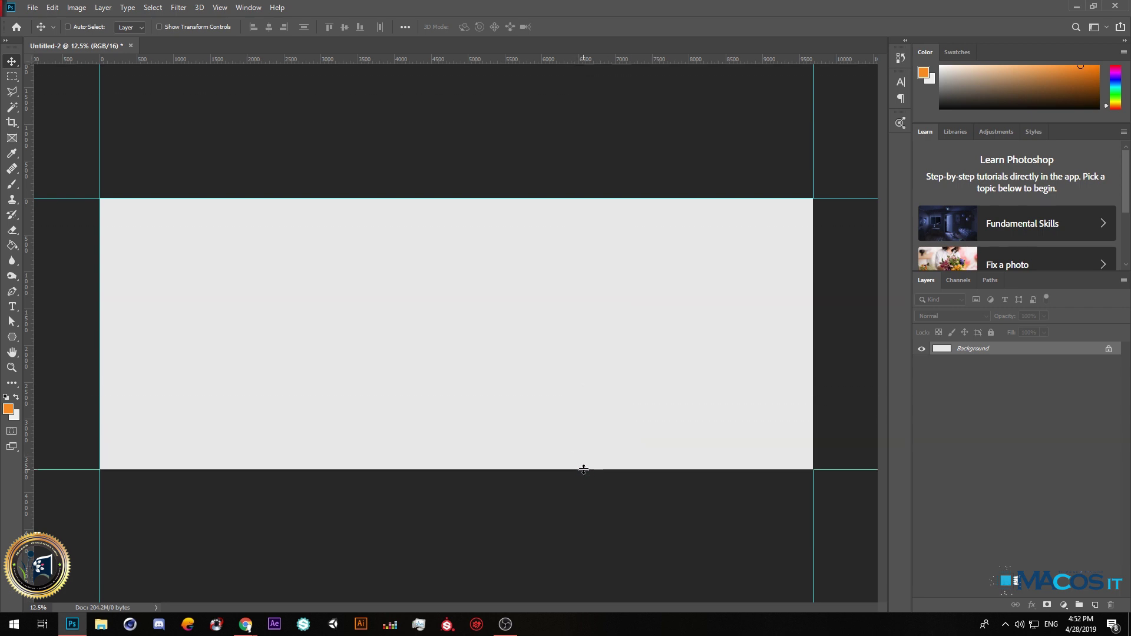
Unlock the Background as Layer 0 and set the background colour to efefef.
double_click(1098, 352)
key(Return)
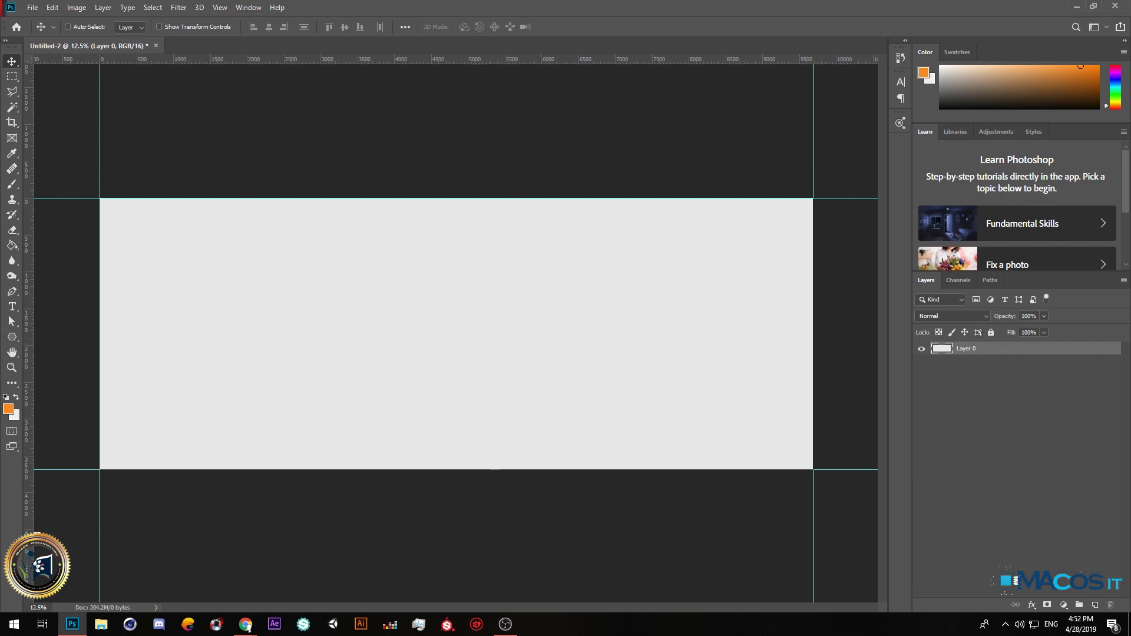
click(13, 414)
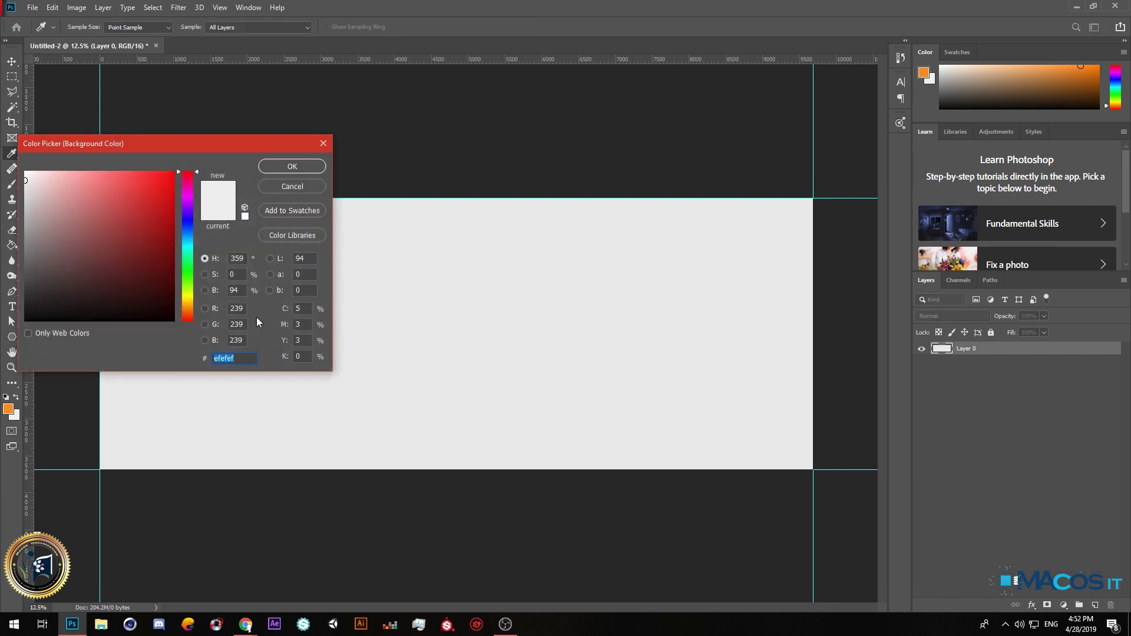
click(277, 165)
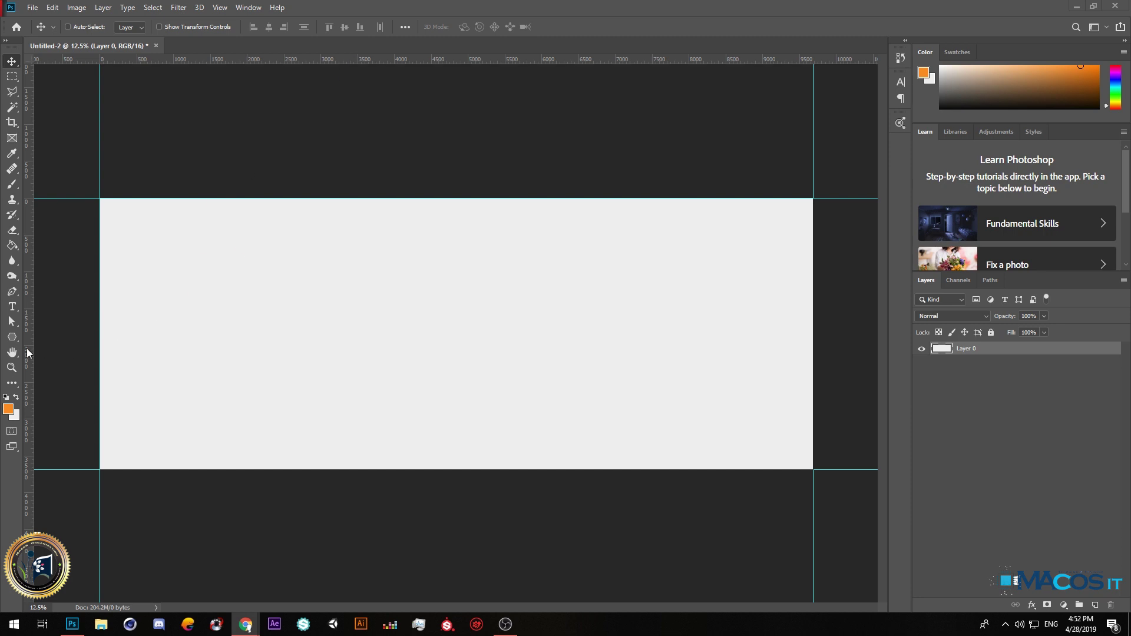
Draw a large orange square near the canvas centre with the Rectangle Tool.
click(12, 337)
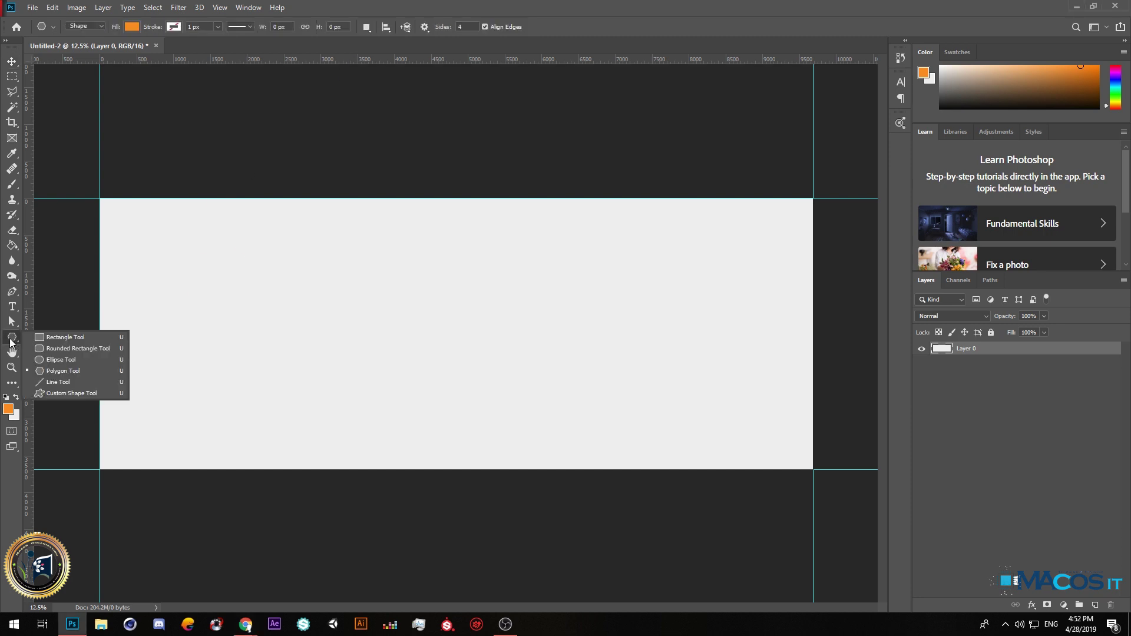
click(54, 337)
drag(324, 254, 578, 457)
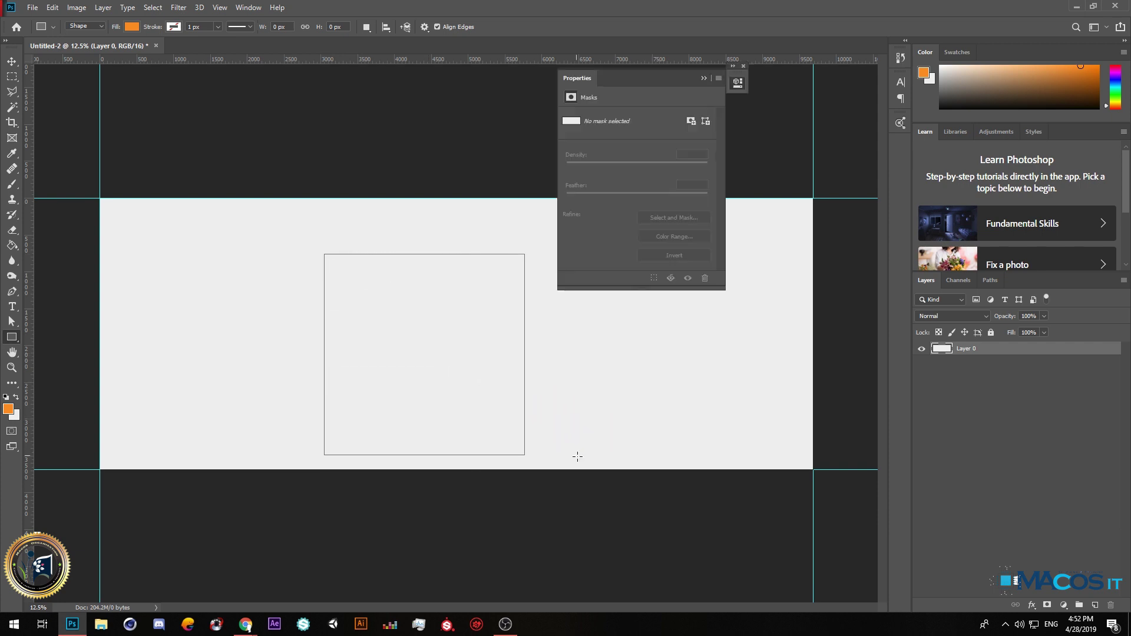
click(700, 78)
Rotate the square 45° into a diamond, convert it to a path, and select the whole canvas.
key(ctrl+t)
drag(541, 231, 422, 219)
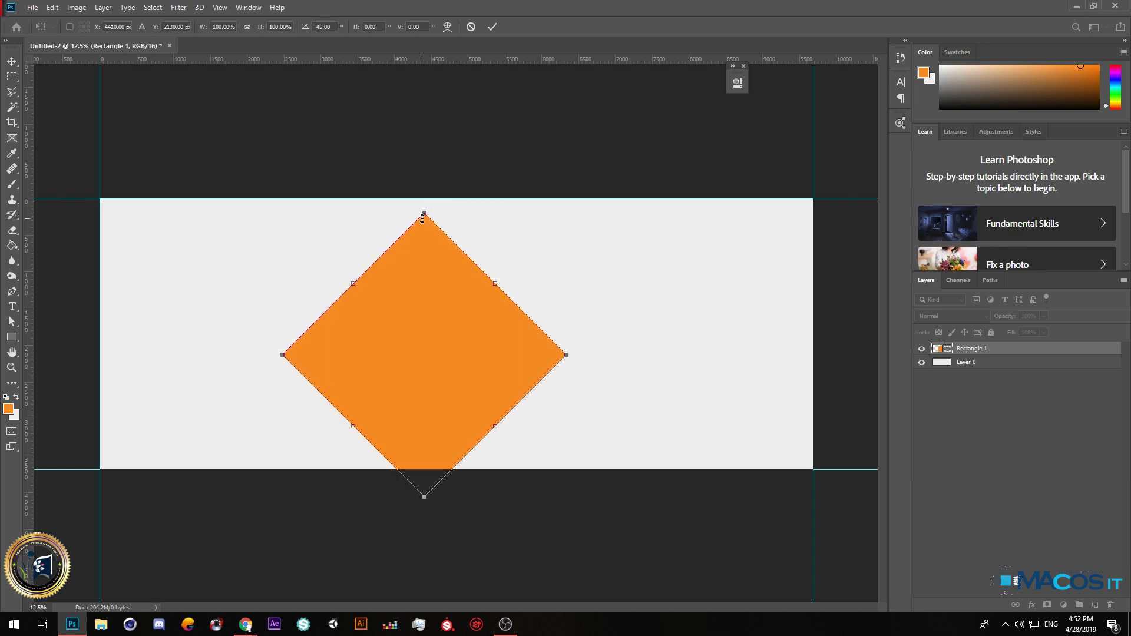
key(Return)
click(536, 231)
click(12, 61)
key(ctrl+a)
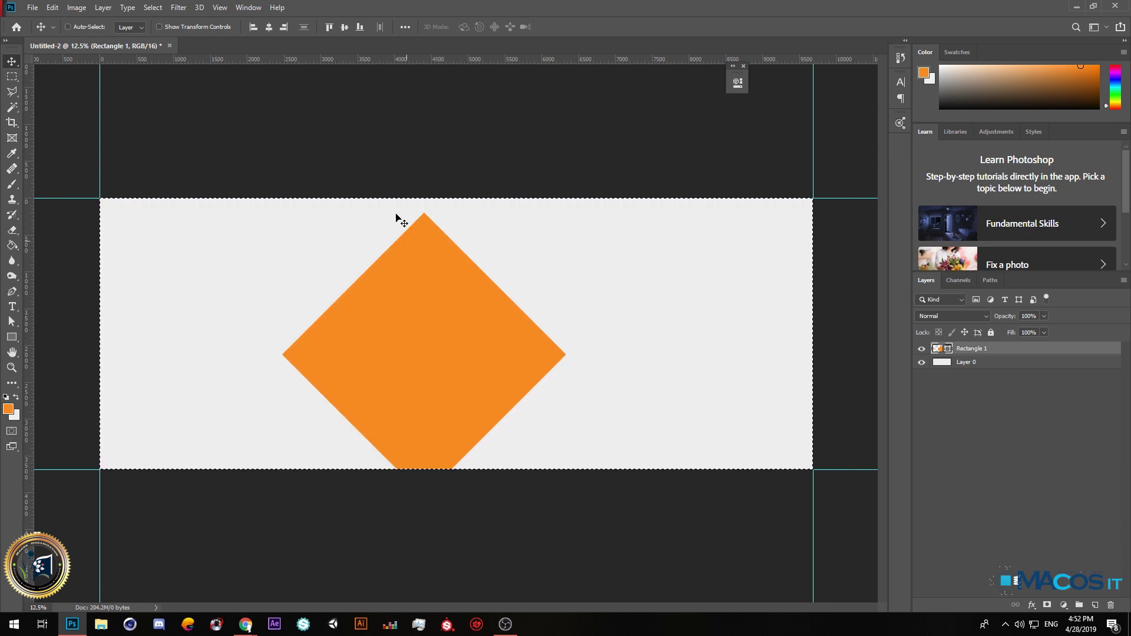
Centre the diamond horizontally and vertically on the canvas, then deselect.
click(270, 26)
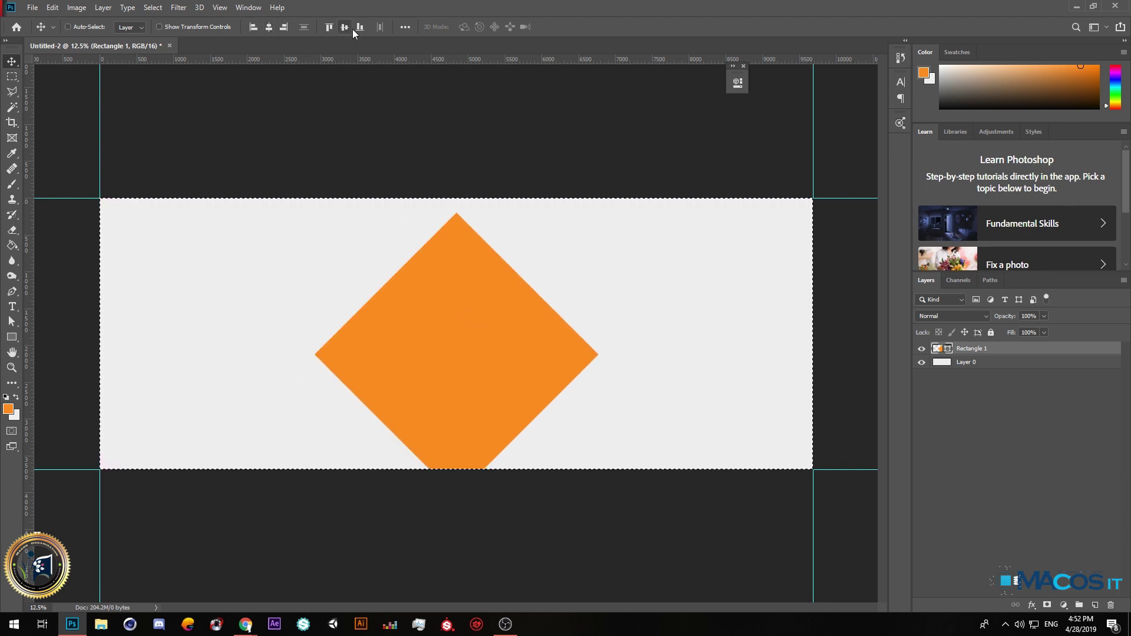
click(347, 28)
key(ctrl+d)
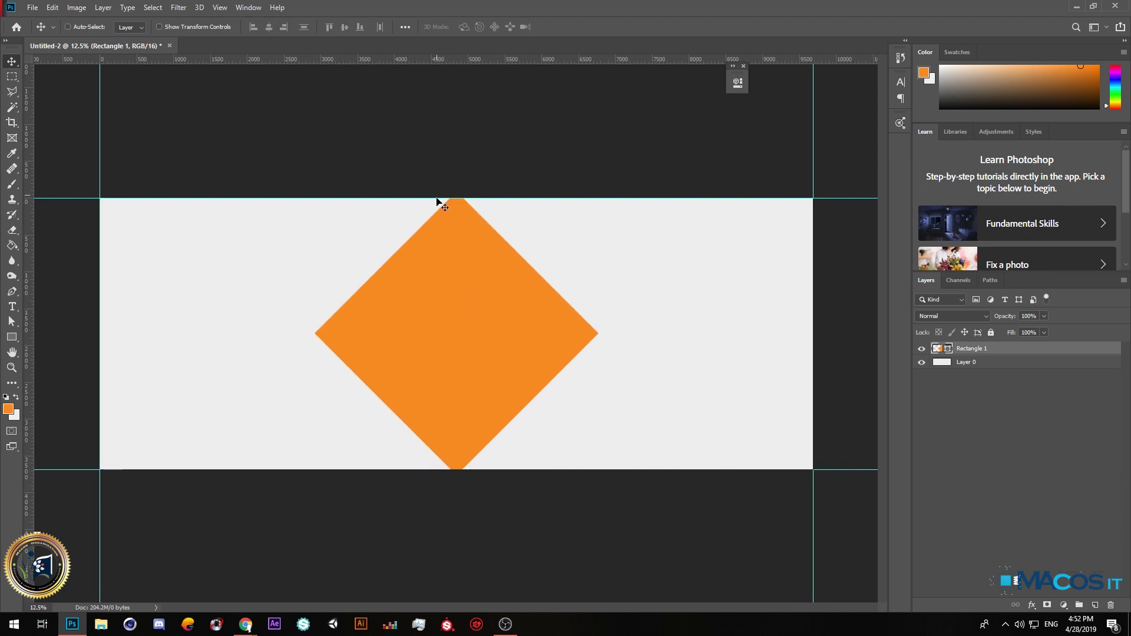
key(ctrl+f)
click(708, 126)
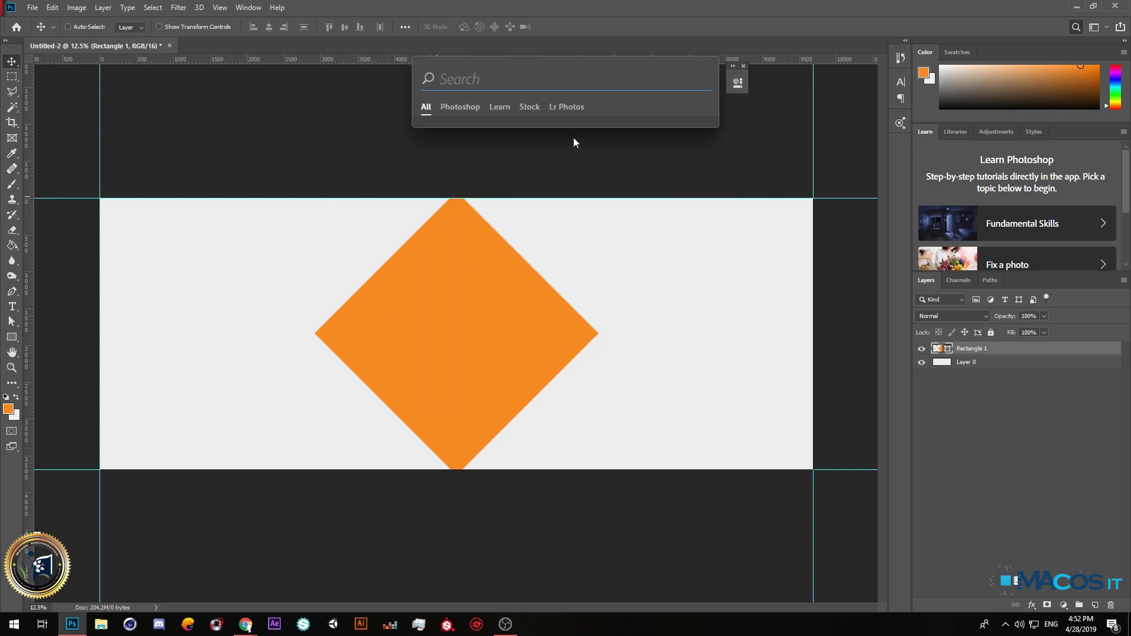
key(Escape)
Move the diamond left and draw an orange rectangle from the top-left corner to it.
drag(484, 306, 396, 304)
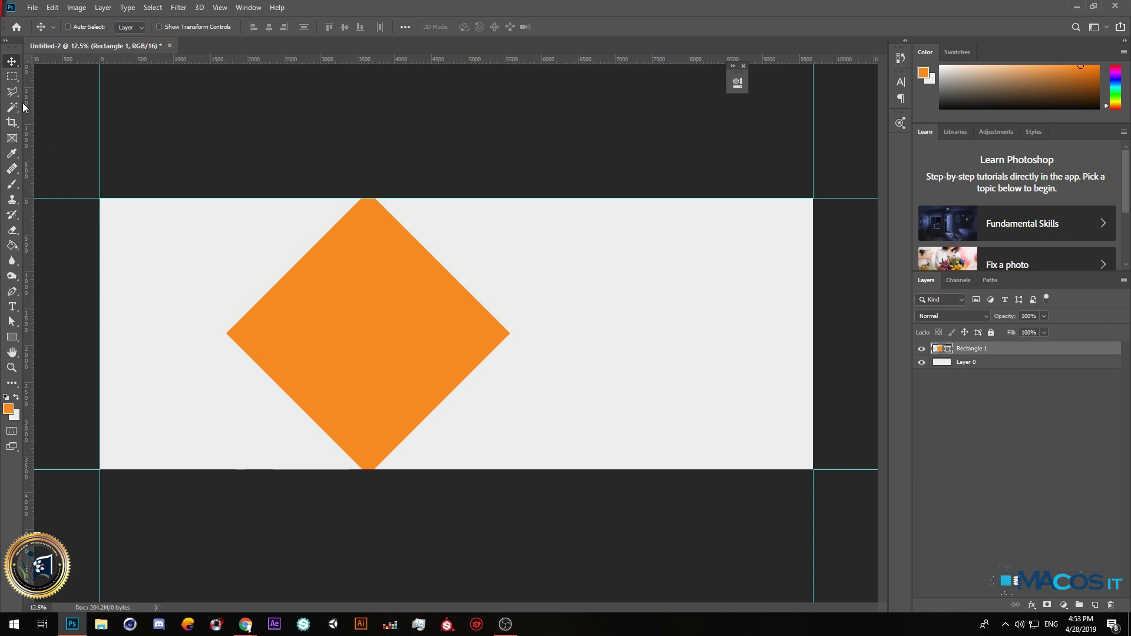
key(u)
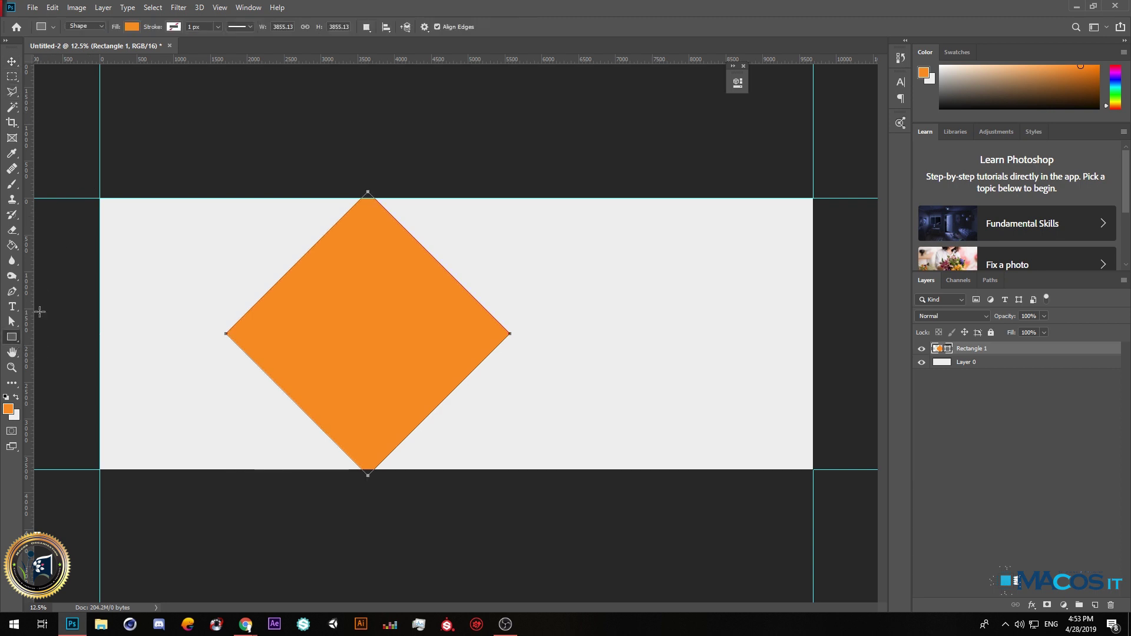
drag(101, 194, 367, 467)
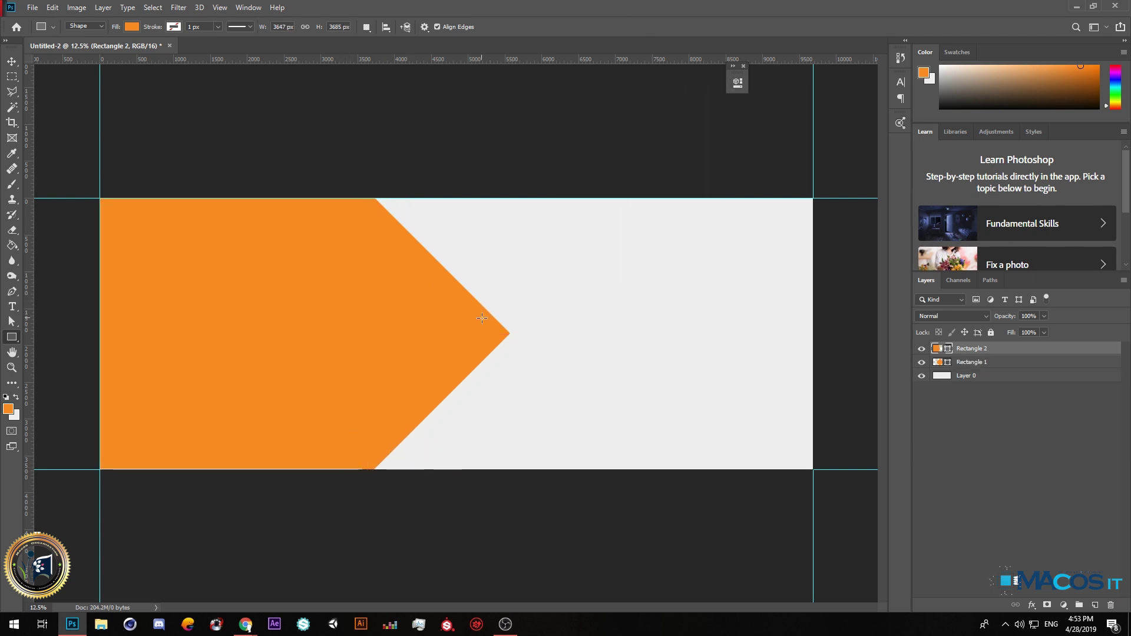
Create Group 1 and move Rectangle 1 and Rectangle 2 into it.
click(10, 57)
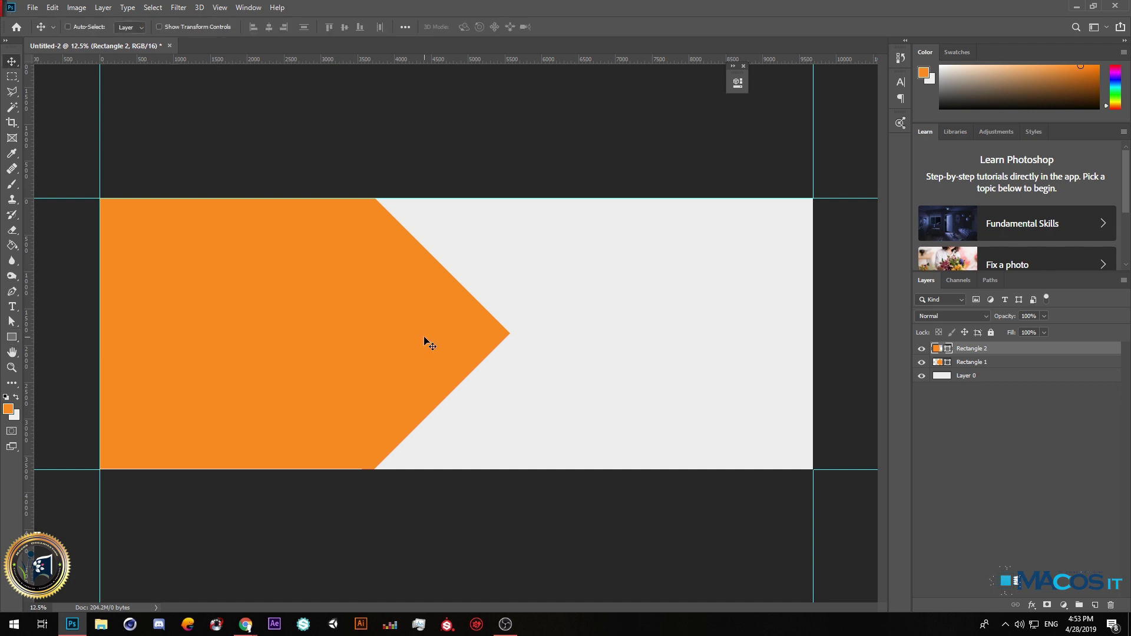
click(983, 363)
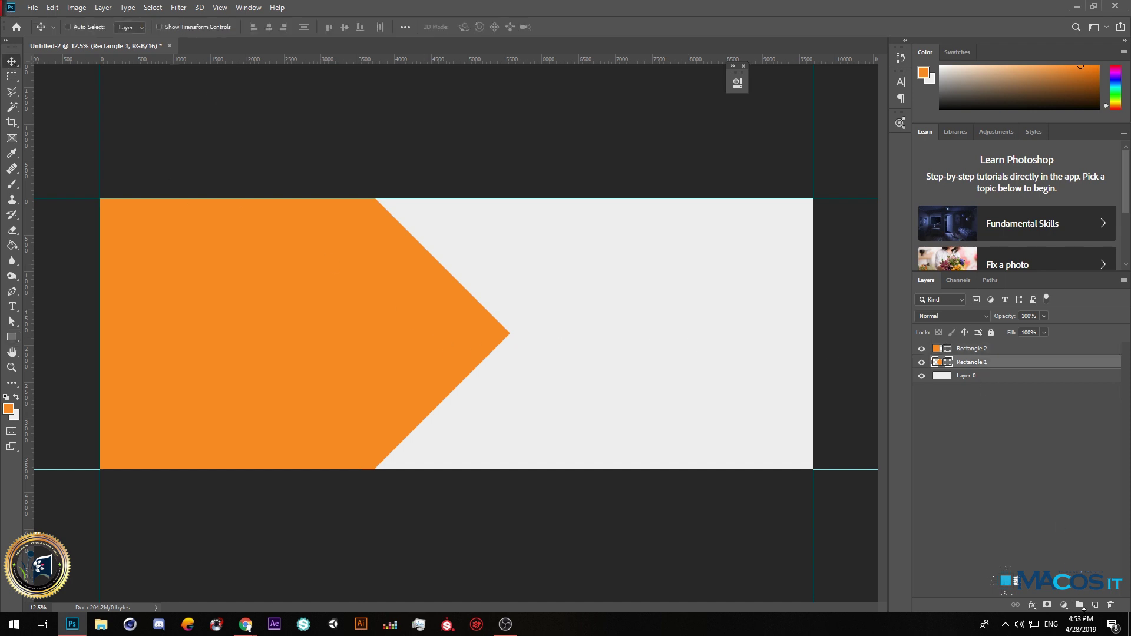
click(1078, 605)
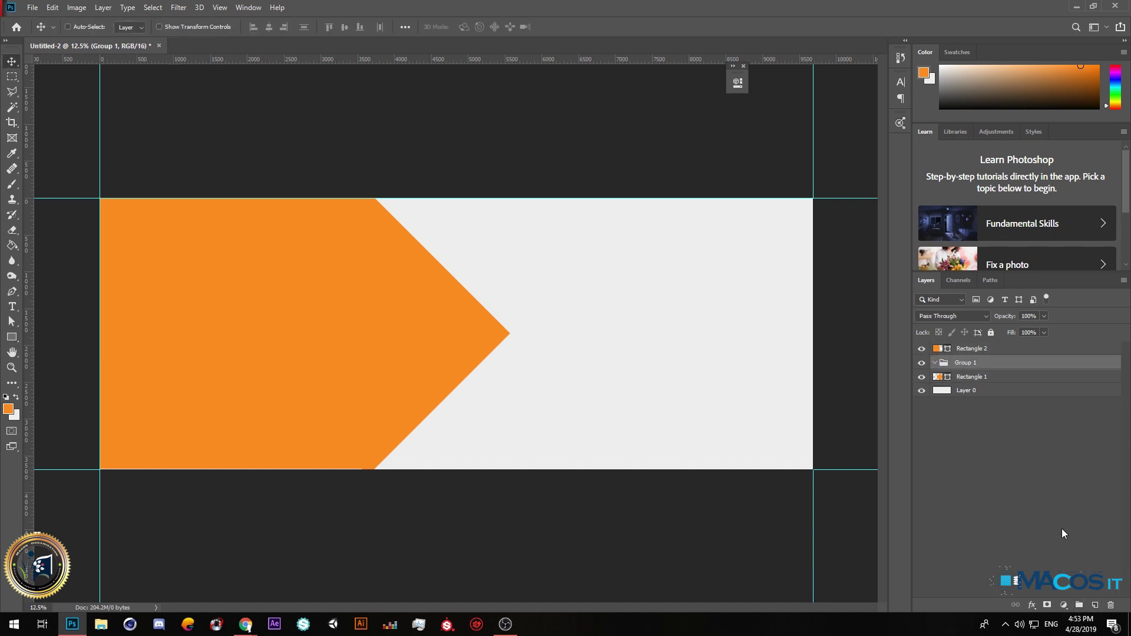
click(965, 348)
click(974, 375)
click(973, 351)
click(978, 375)
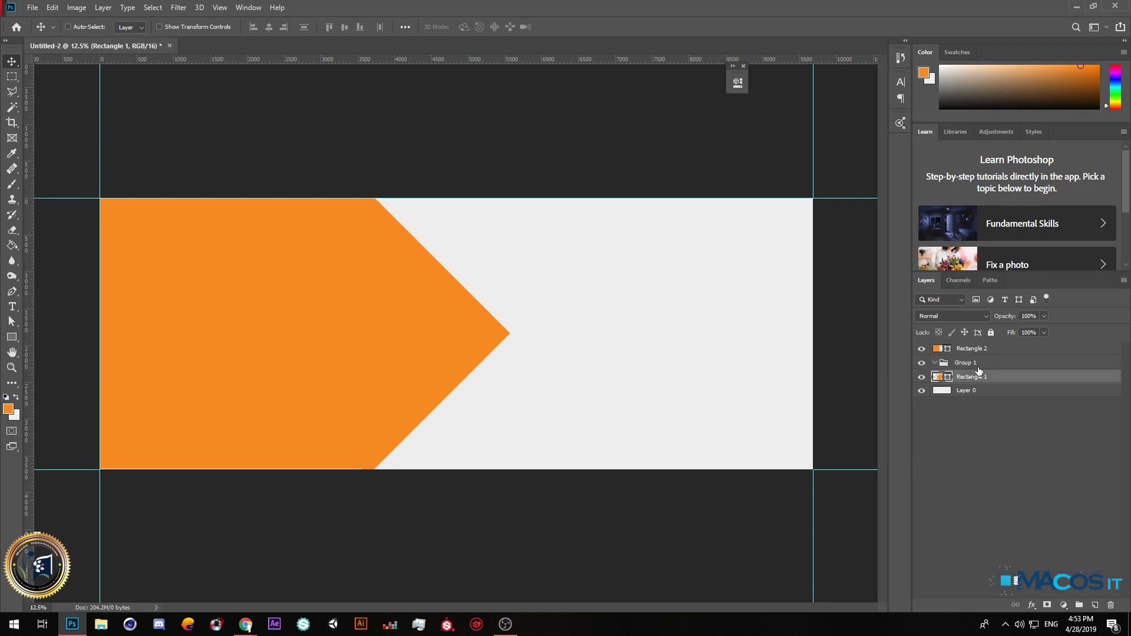
ctrl+click(977, 353)
drag(978, 357, 986, 364)
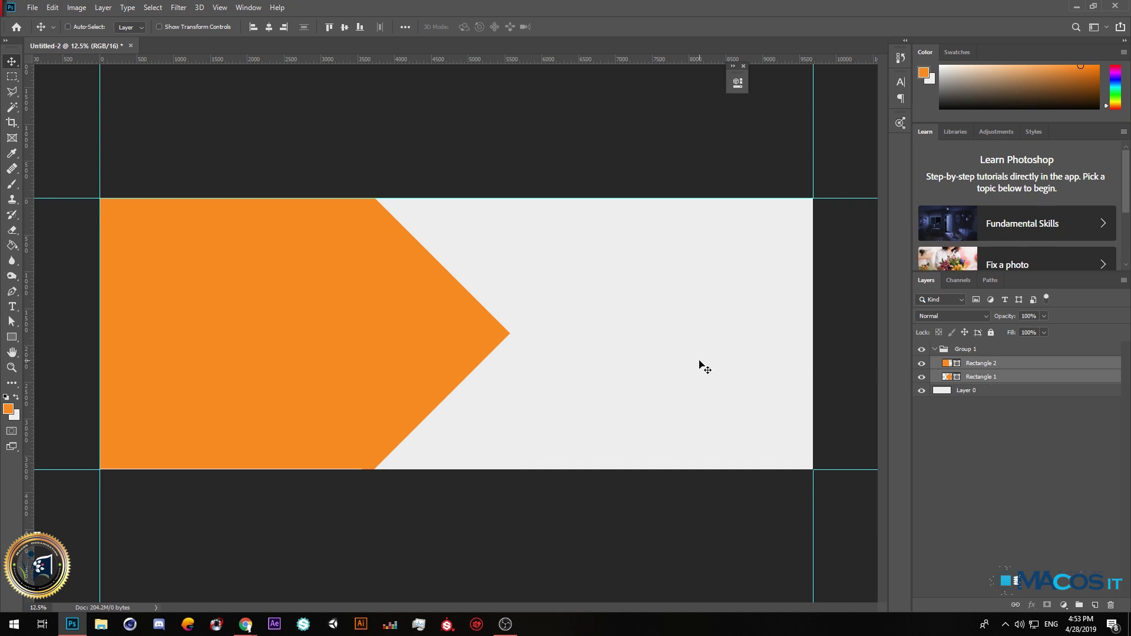
click(982, 380)
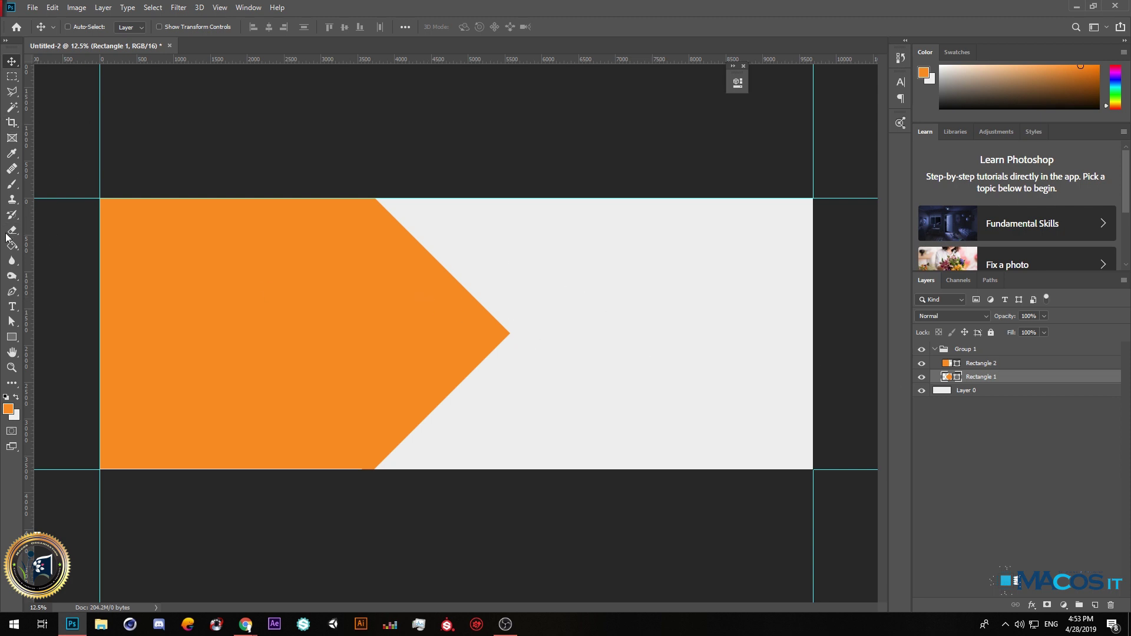
Pull the diamond's right anchor point left, reshaping it into a pentagon.
click(12, 321)
click(73, 340)
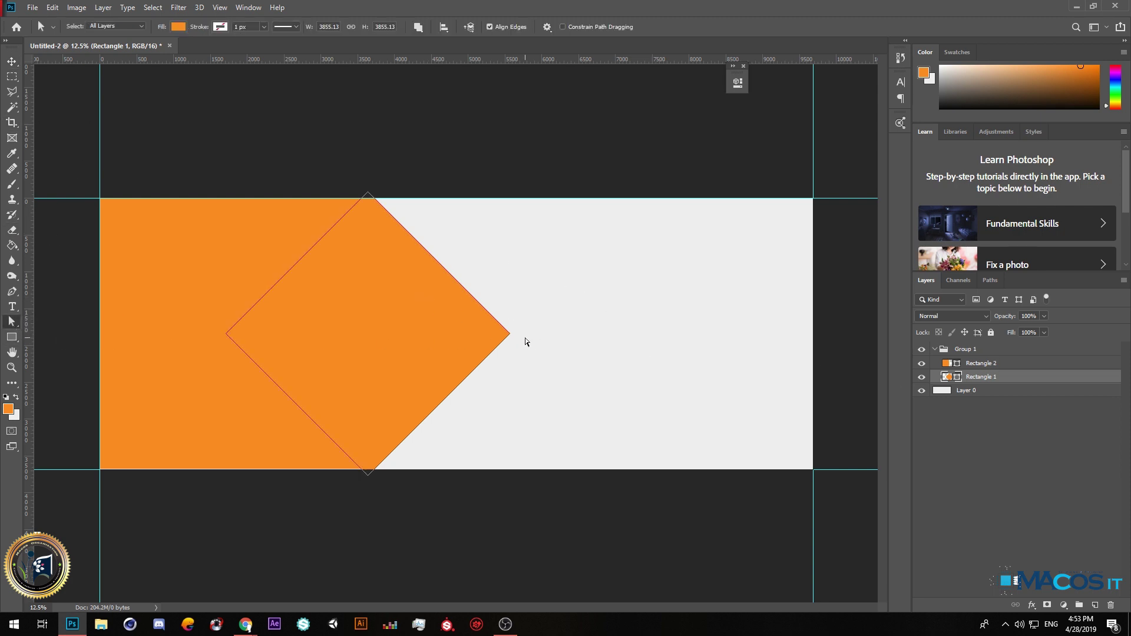
drag(510, 337, 432, 332)
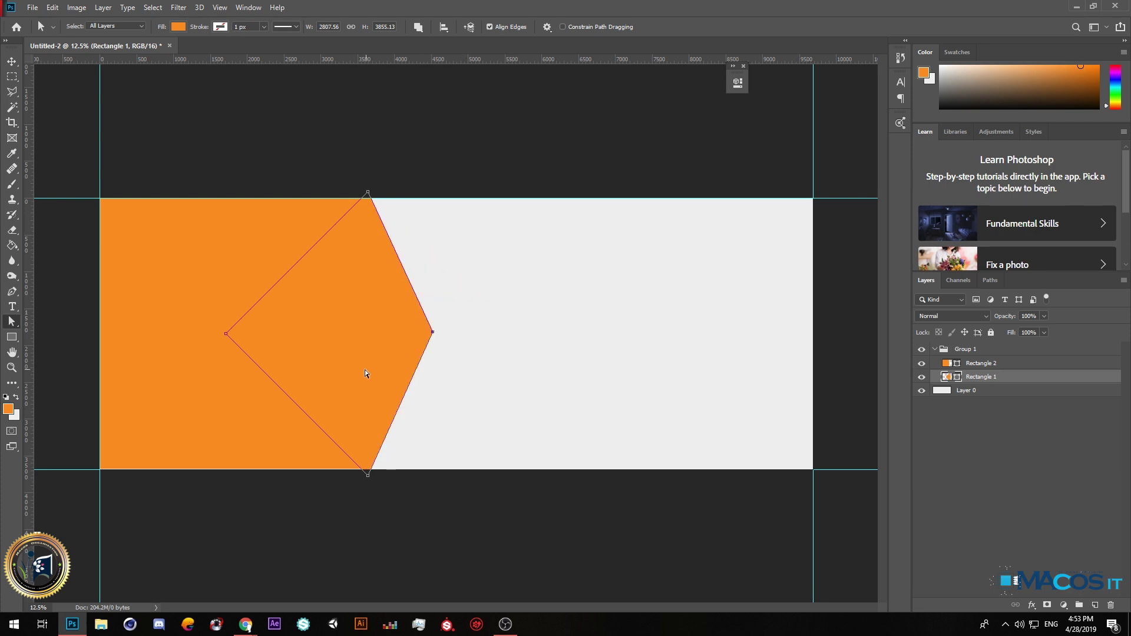
Shift both orange shapes, Rectangle 1 and Rectangle 2, to the right together.
click(942, 363)
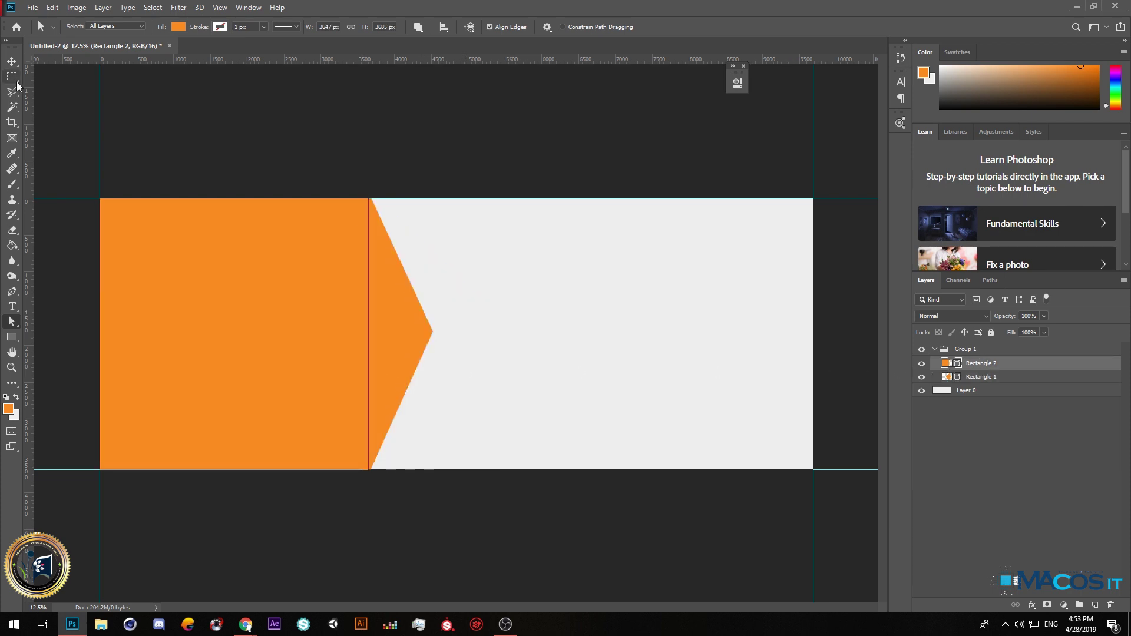
click(12, 61)
shift+click(980, 377)
drag(194, 356, 275, 357)
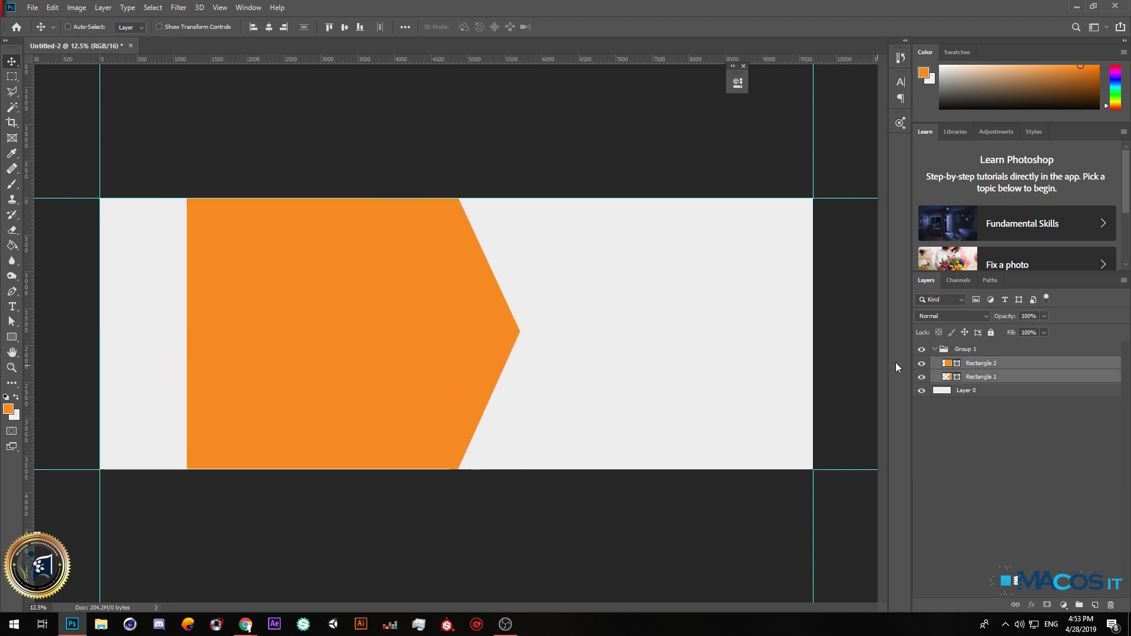
Stretch Rectangle 2's left side to the canvas edge and bring up the Adobe Color Themes palettes.
click(979, 364)
drag(391, 343, 373, 353)
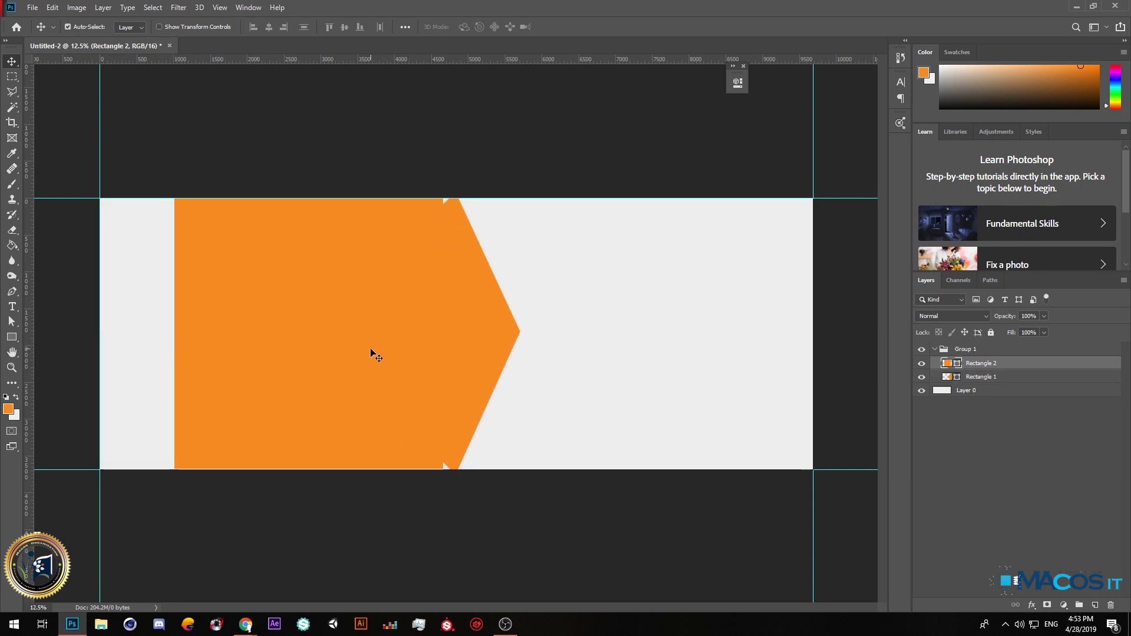
key(ctrl+z)
key(ctrl+t)
drag(183, 334, 97, 335)
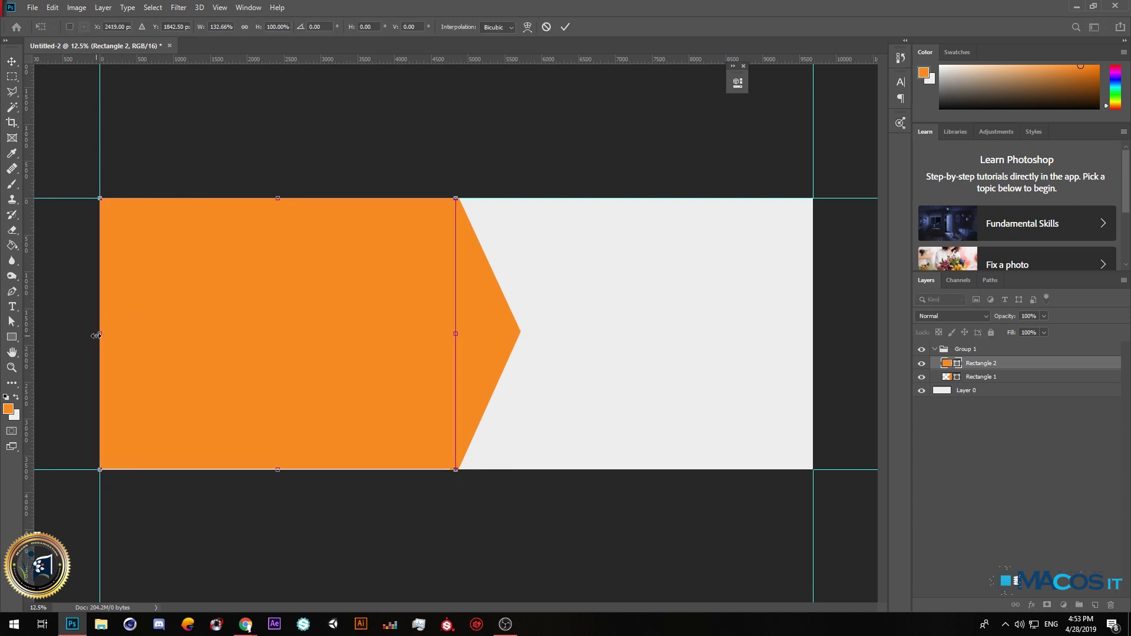
key(Return)
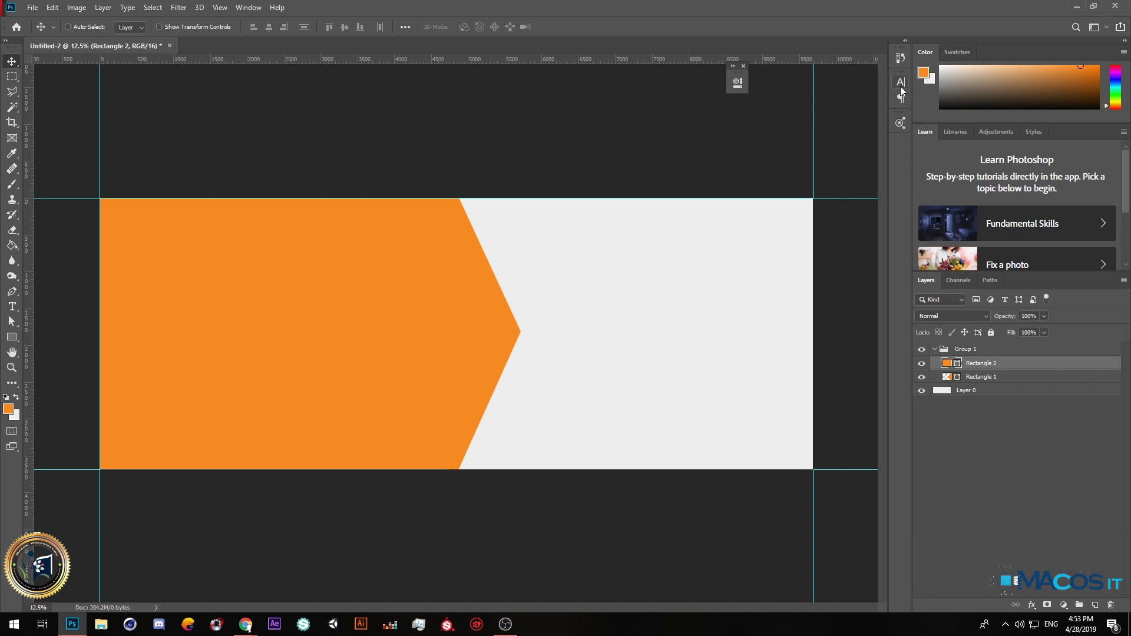
click(900, 122)
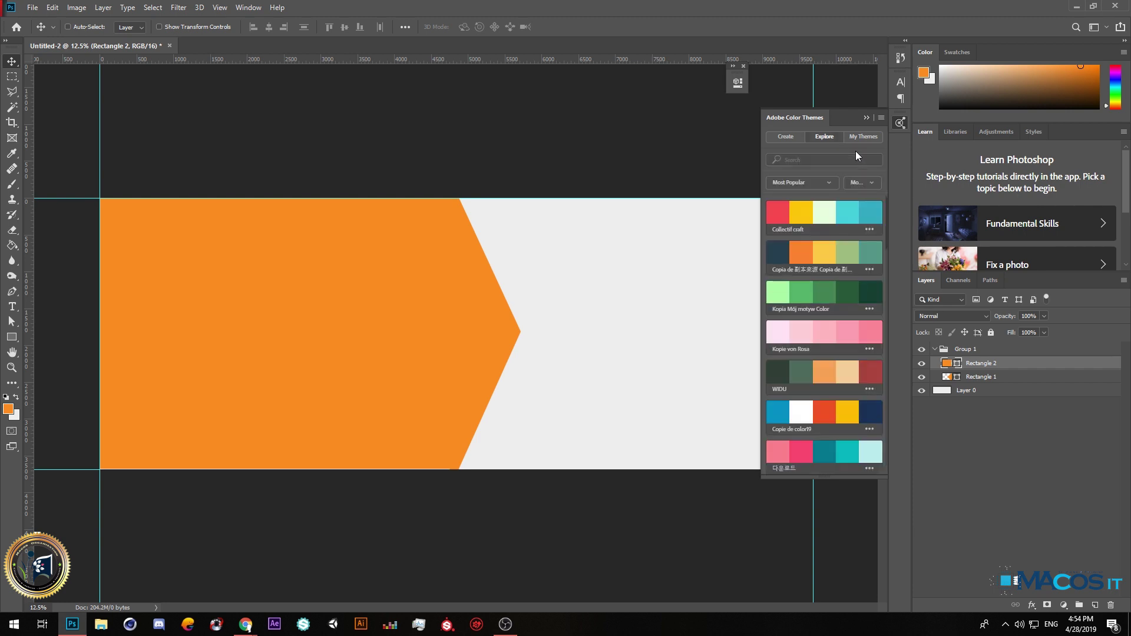
Take the Copie de color19 navy as foreground colour and select both rectangle layers.
click(785, 252)
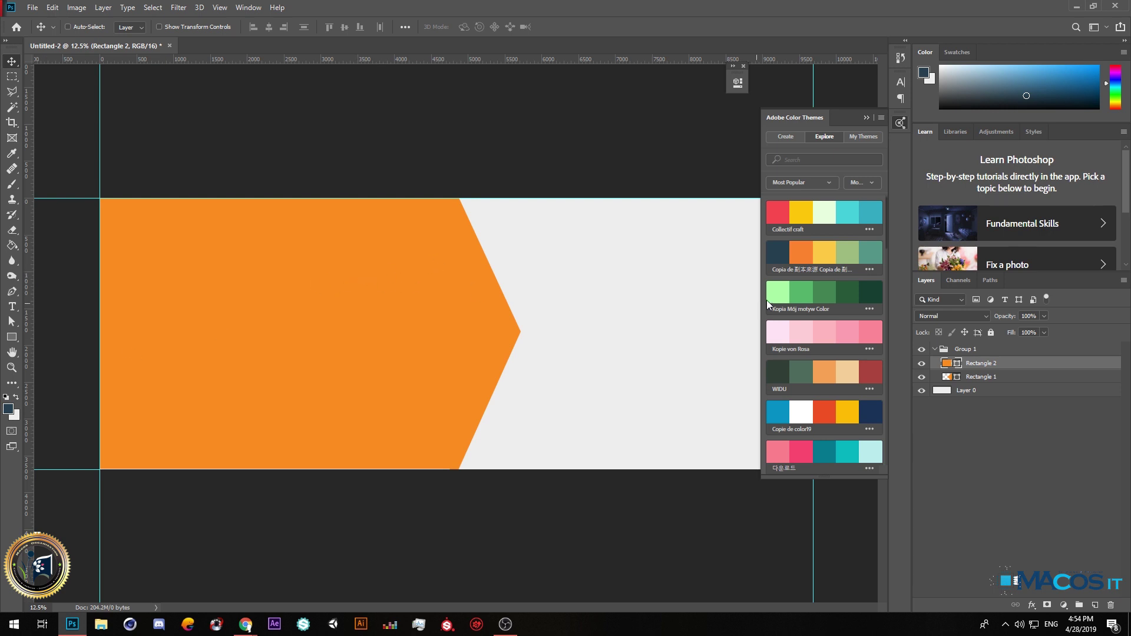
click(864, 412)
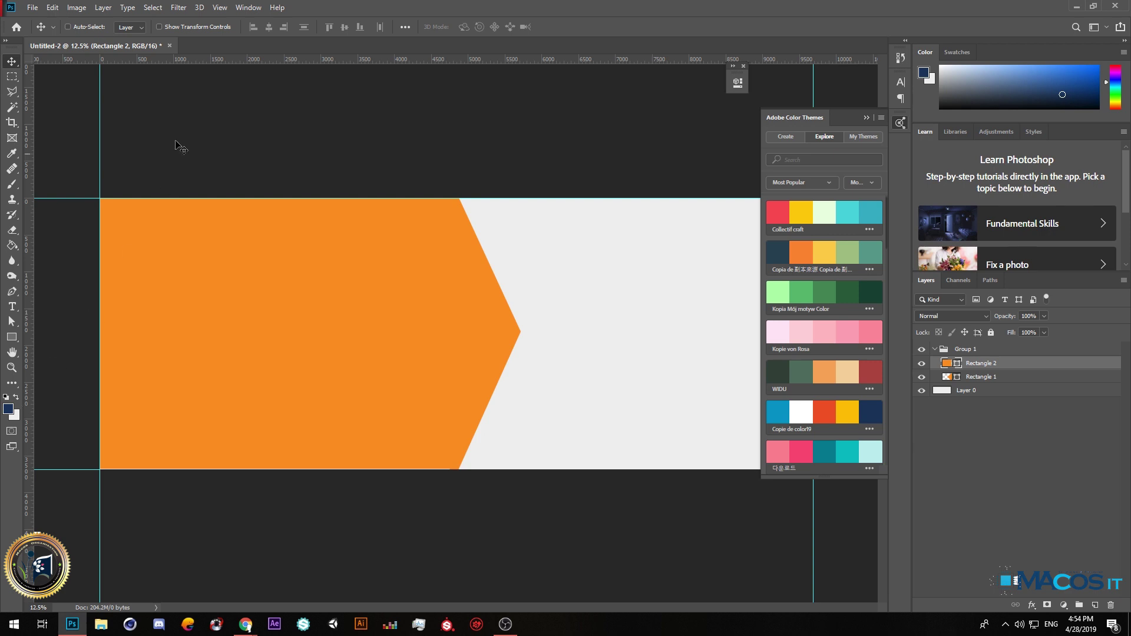
shift+click(990, 380)
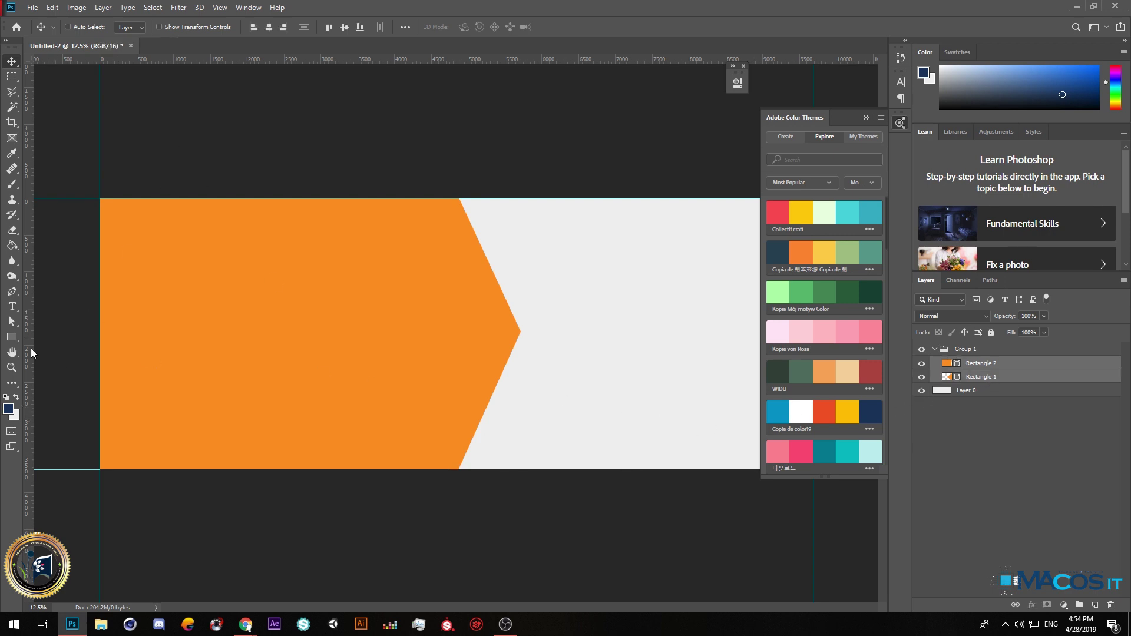
click(11, 337)
Fill the selected chevron shapes with the navy foreground colour.
click(132, 26)
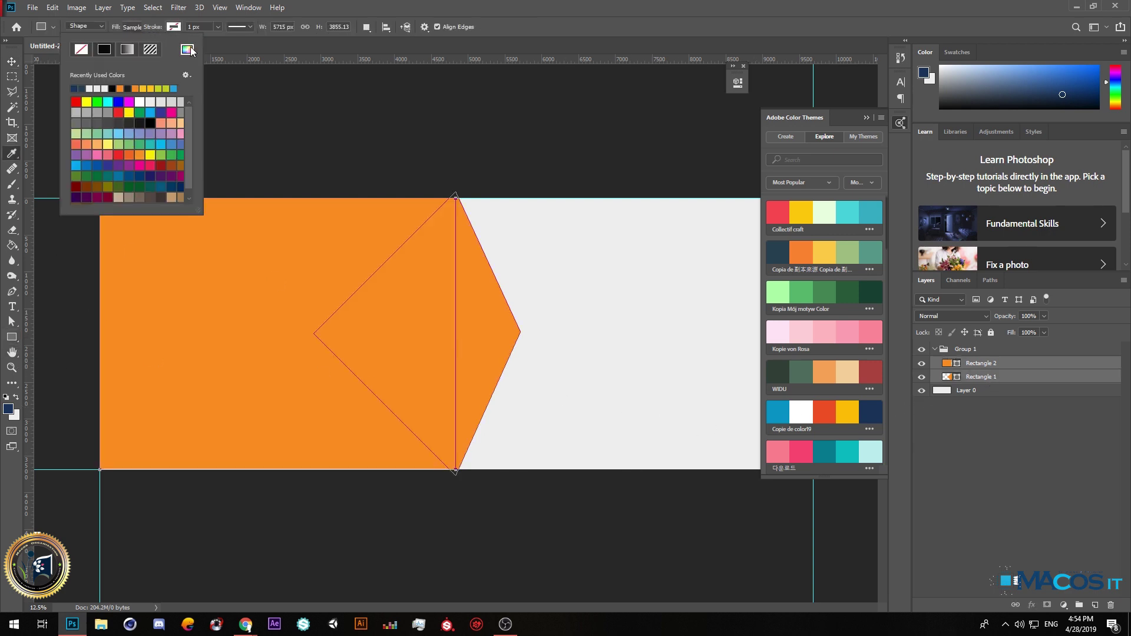
click(187, 49)
click(8, 408)
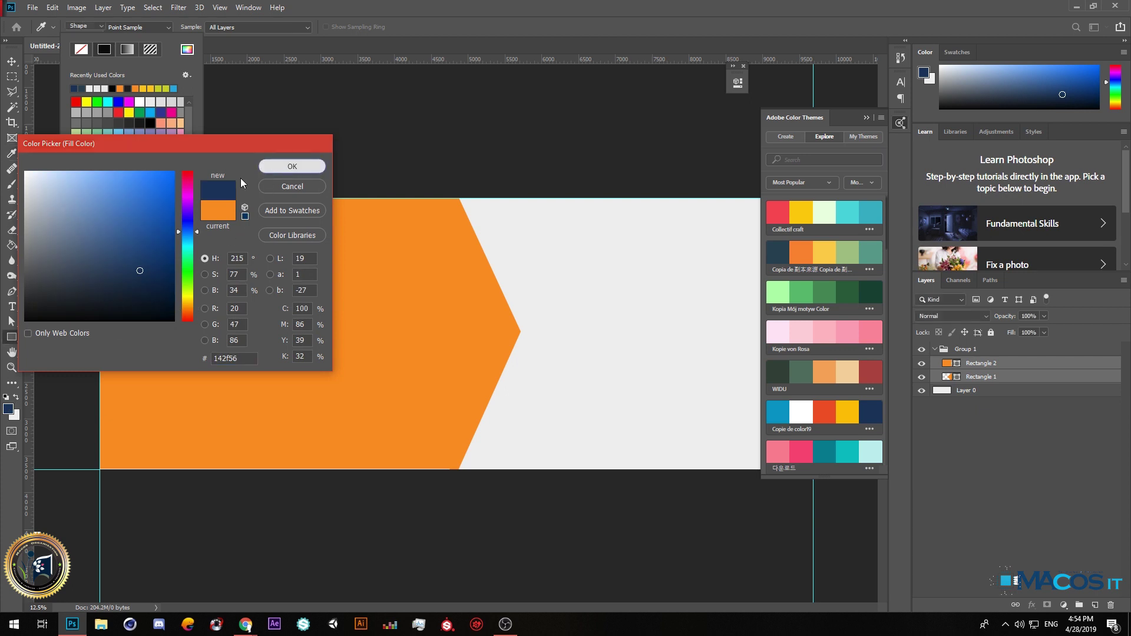
key(Return)
click(11, 61)
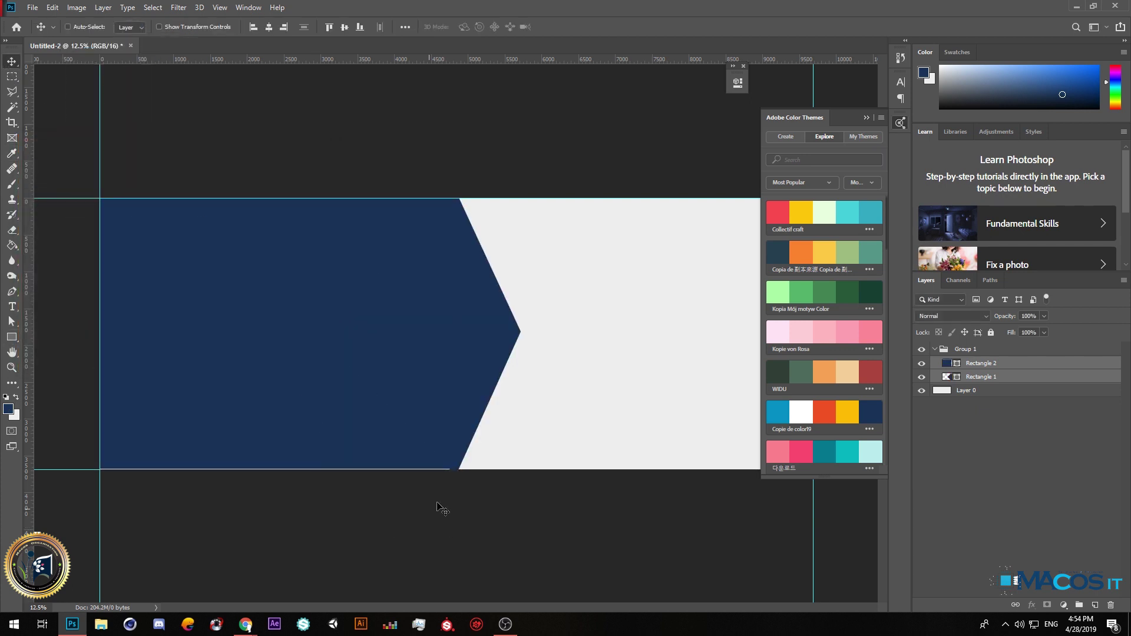
Set the foreground colour to the darker navy 102543.
scroll(840, 311, down, 10)
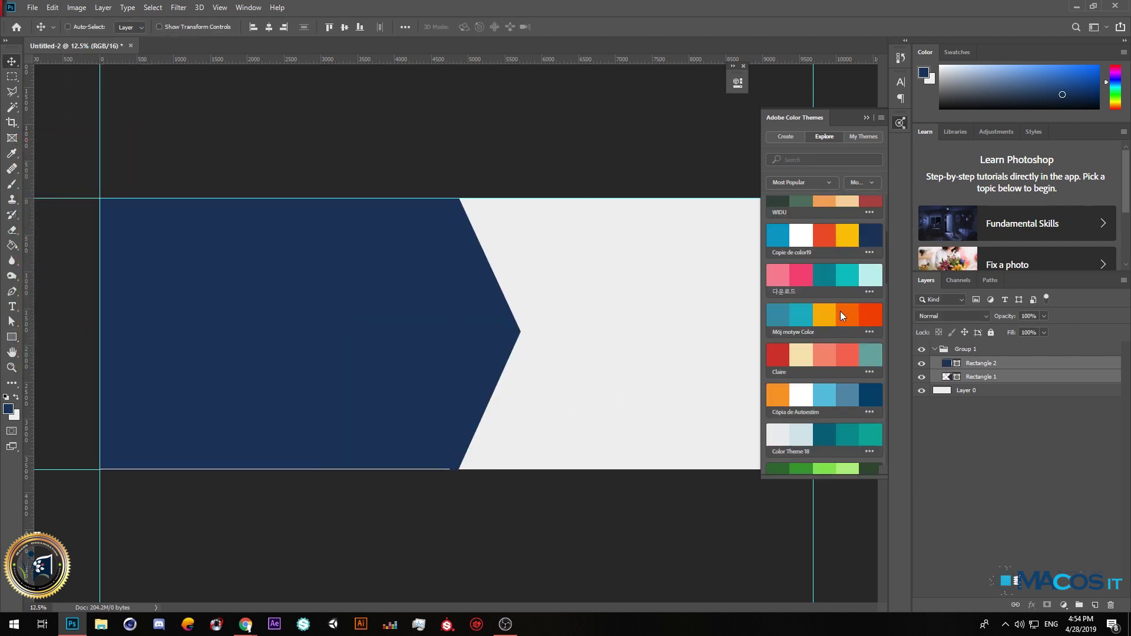
scroll(840, 310, down, 2)
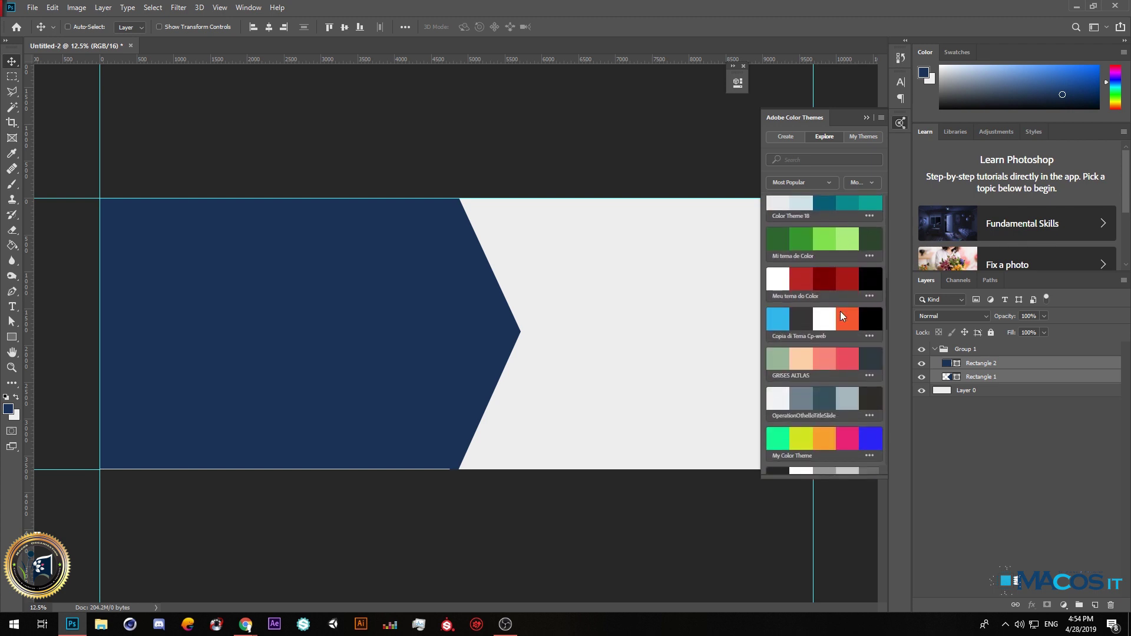
scroll(844, 377, up, 4)
click(9, 411)
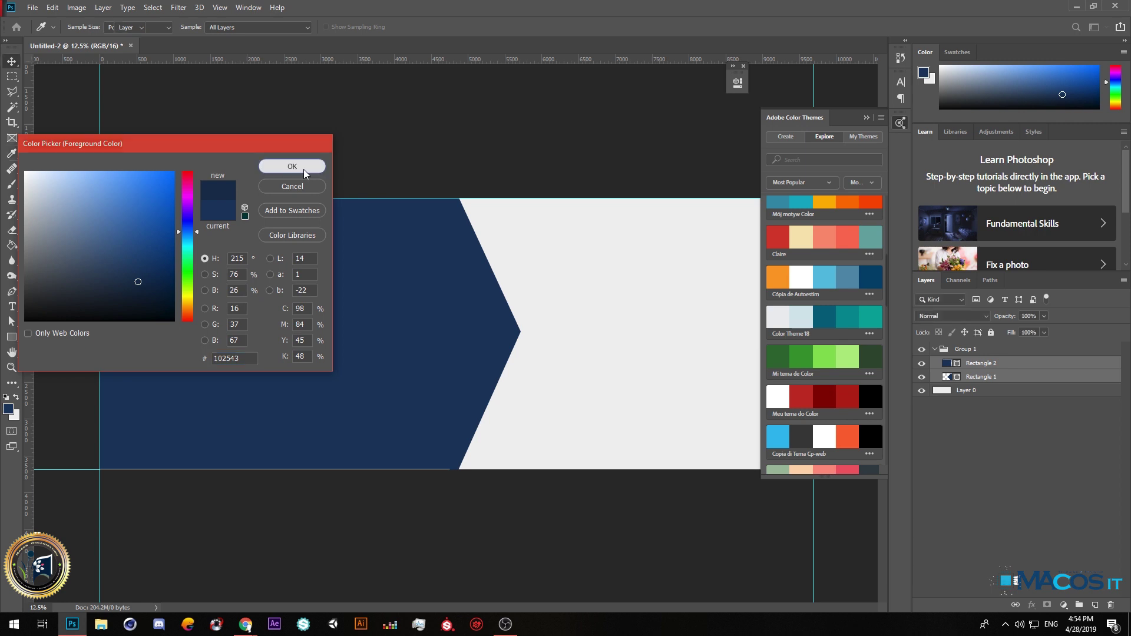
click(299, 167)
Apply the darker navy 102543 as the fill of both chevron shapes.
click(11, 336)
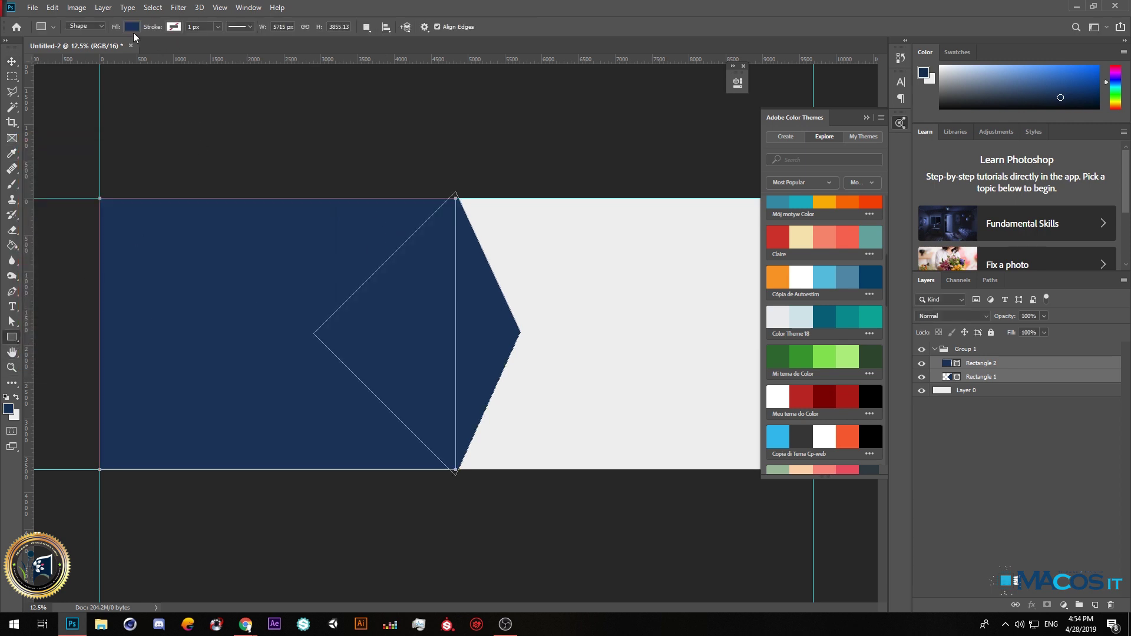
click(132, 27)
click(187, 50)
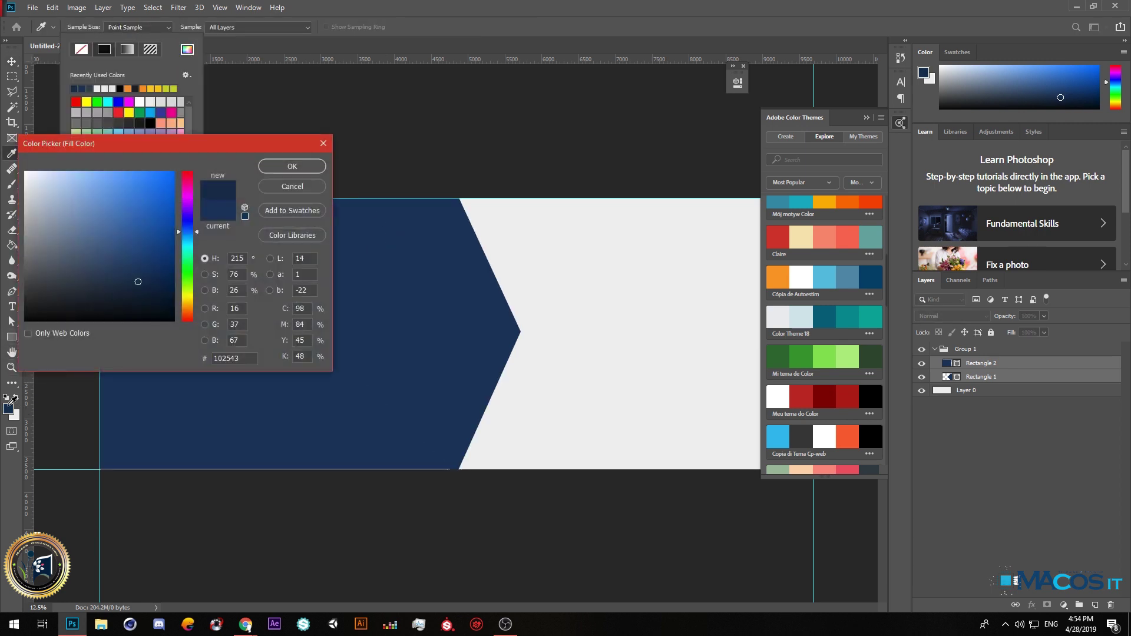
click(282, 170)
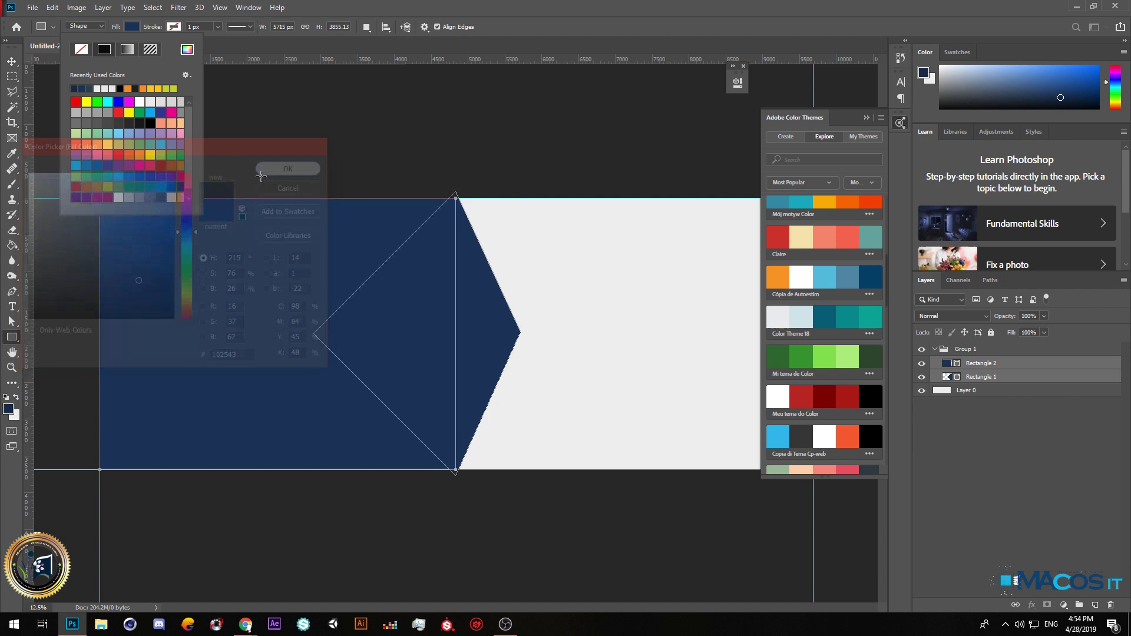
click(12, 61)
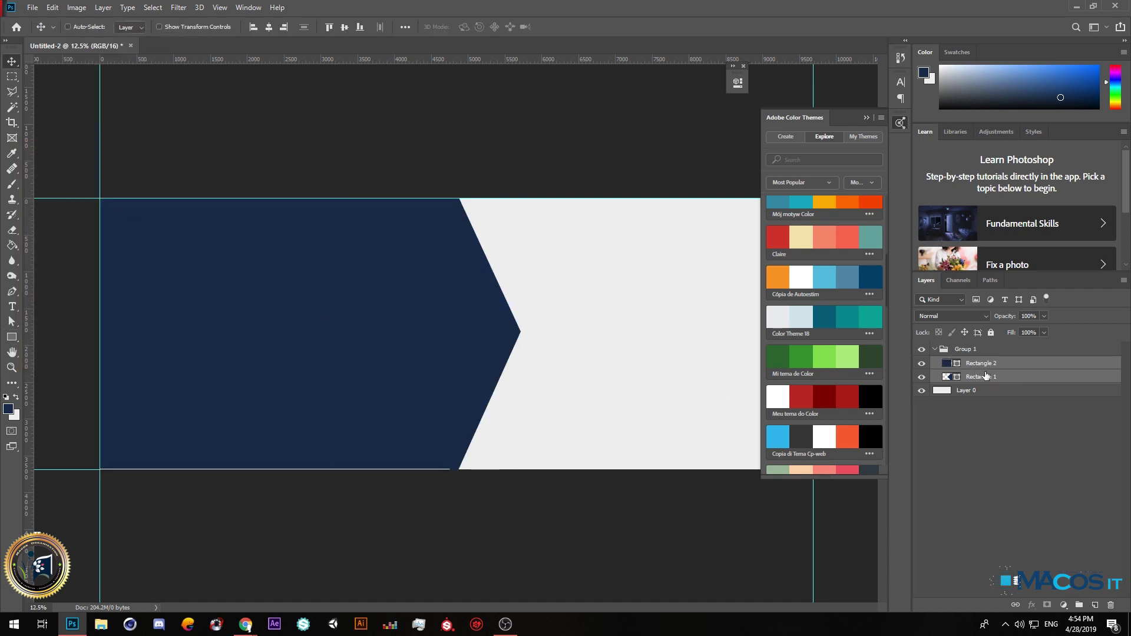
Duplicate the navy chevron slightly right and fill the copy with amber ffaa00.
click(971, 380)
drag(469, 338, 480, 338)
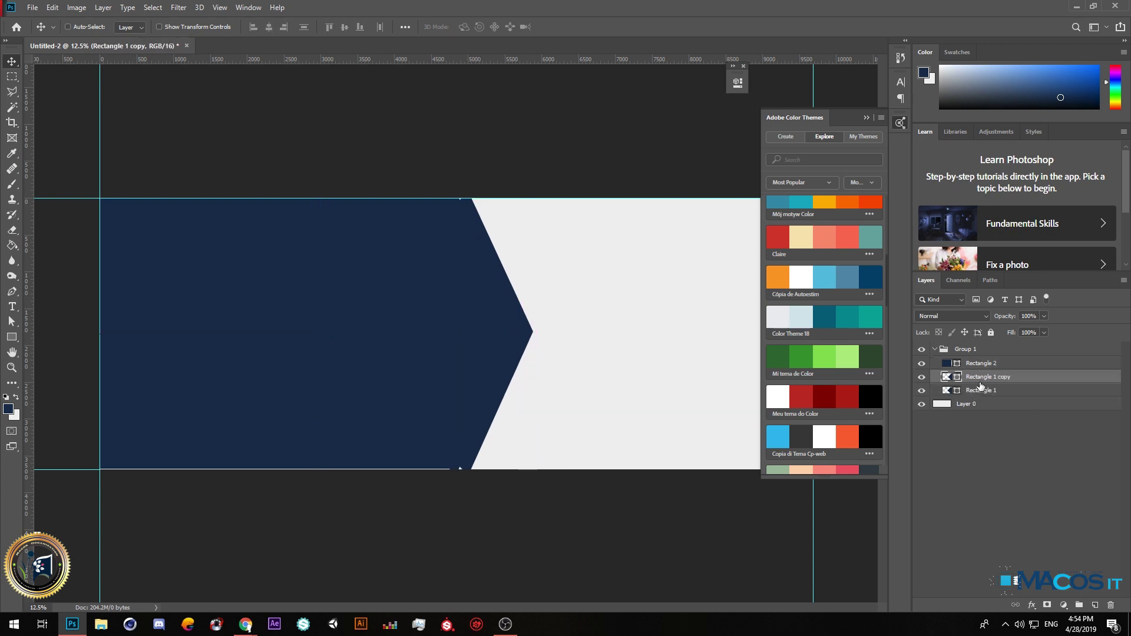
click(814, 198)
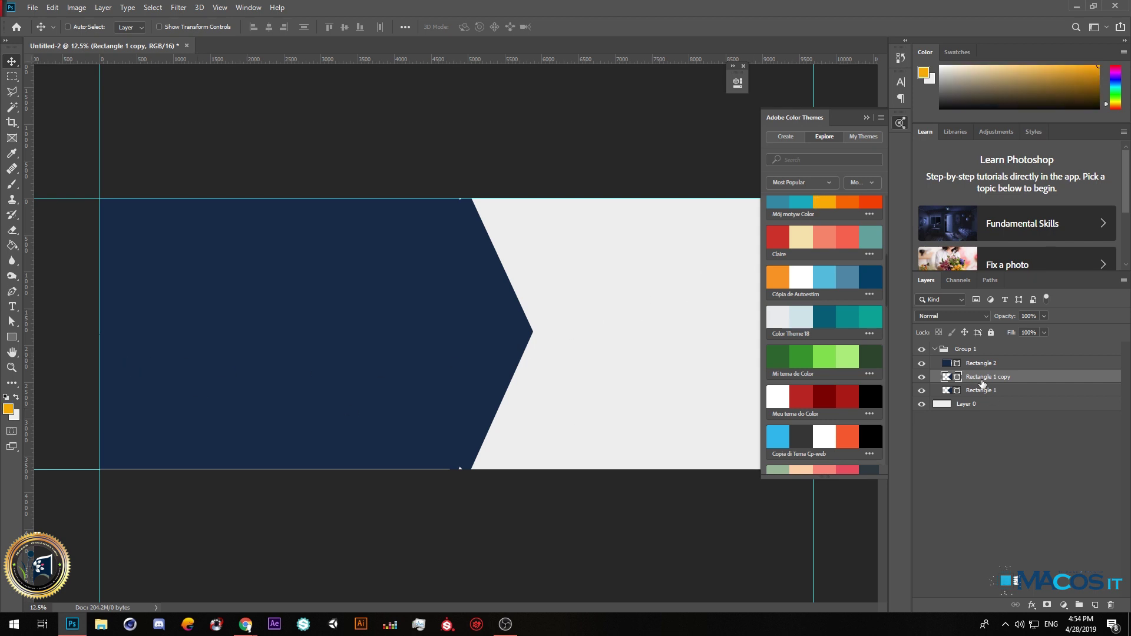
click(11, 338)
click(133, 27)
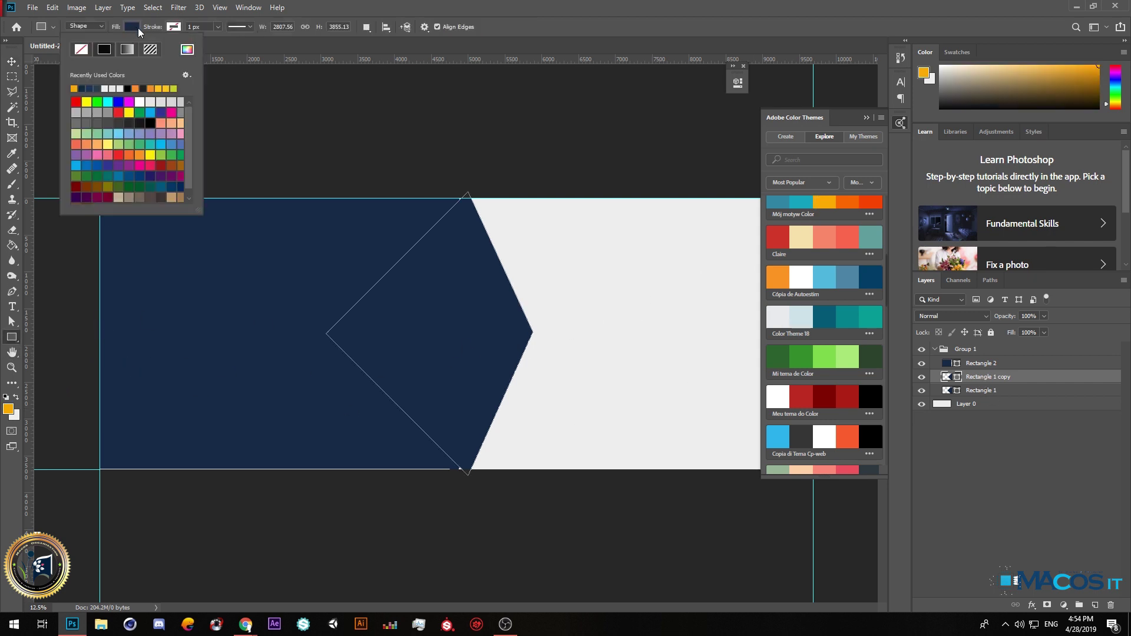
click(187, 50)
click(9, 406)
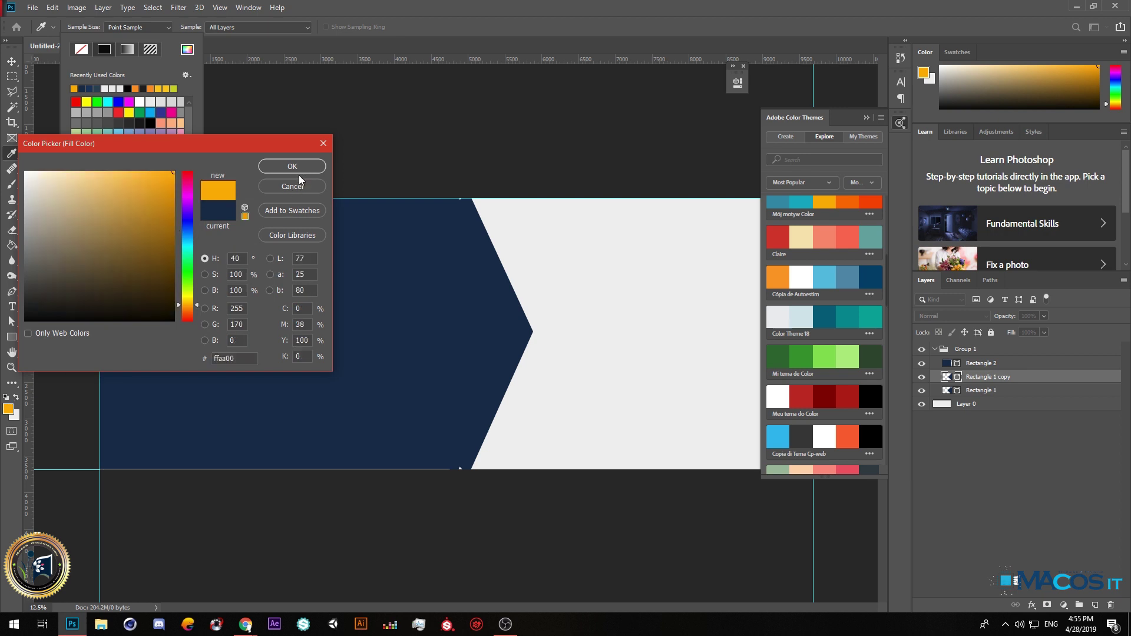
click(293, 167)
click(11, 62)
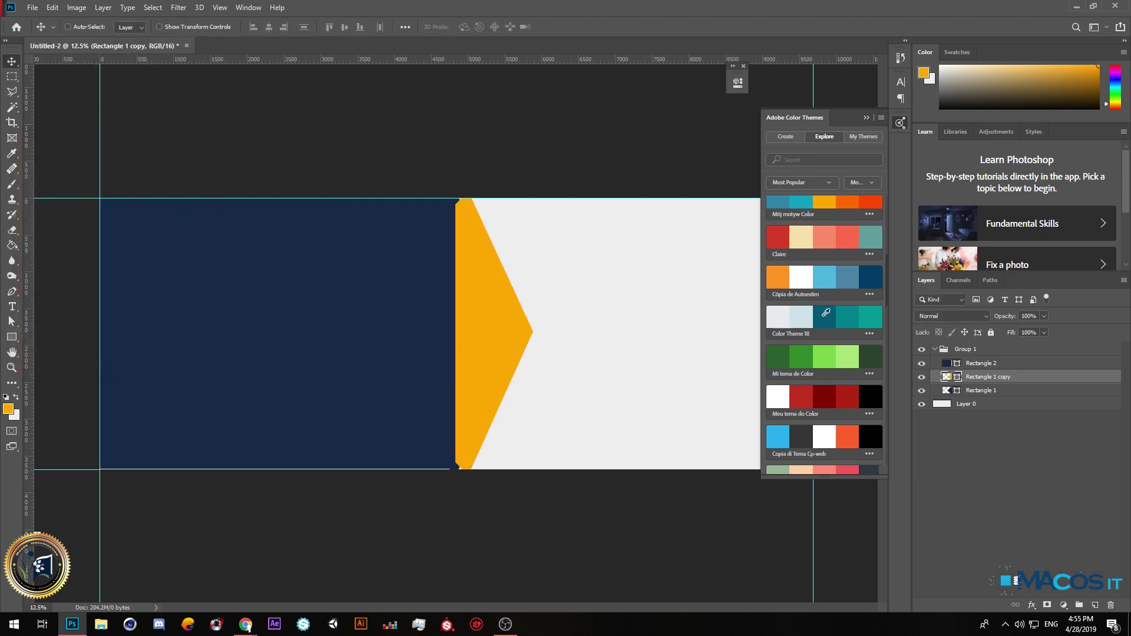
Move the amber copy behind the navy chevron, nudge it left, and close Color Themes.
drag(997, 377, 992, 397)
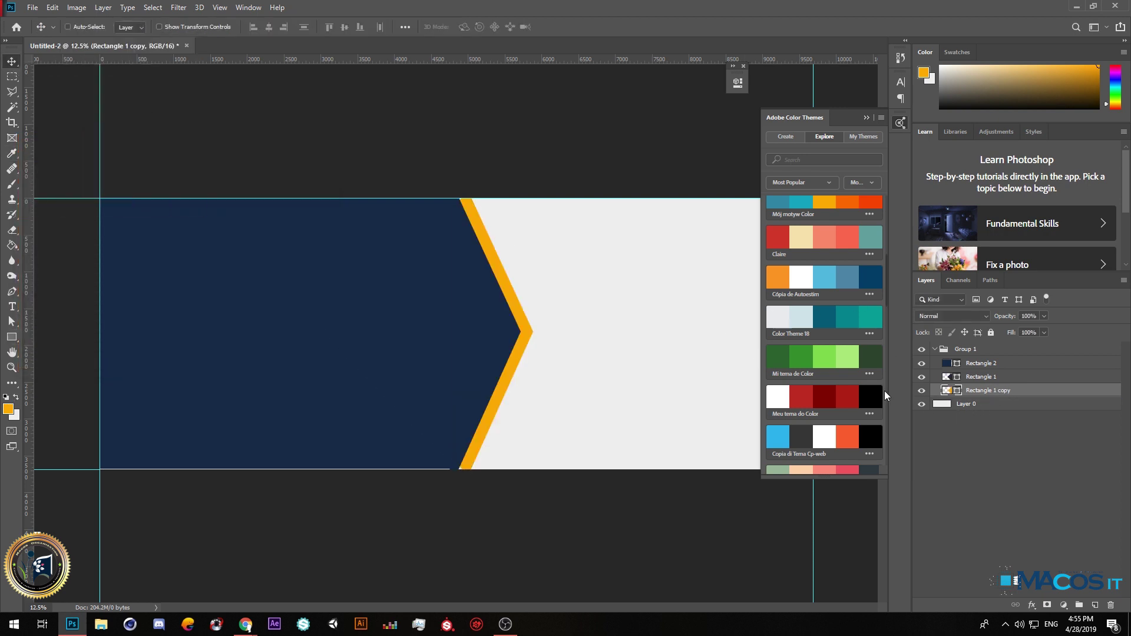
scroll(471, 197, up, 1)
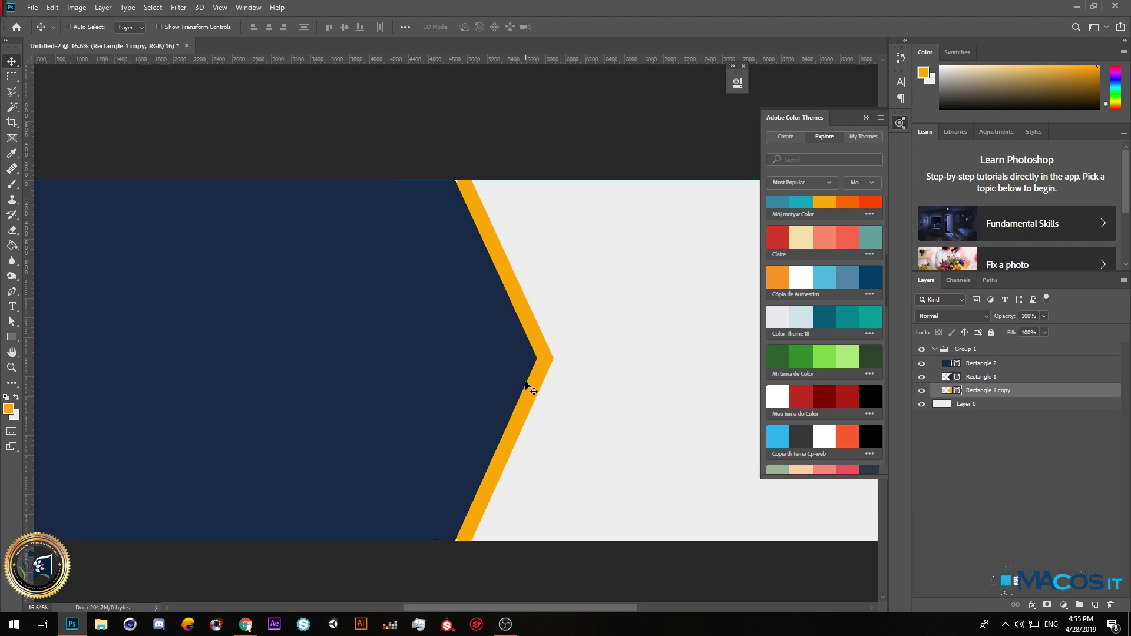
drag(548, 374, 544, 365)
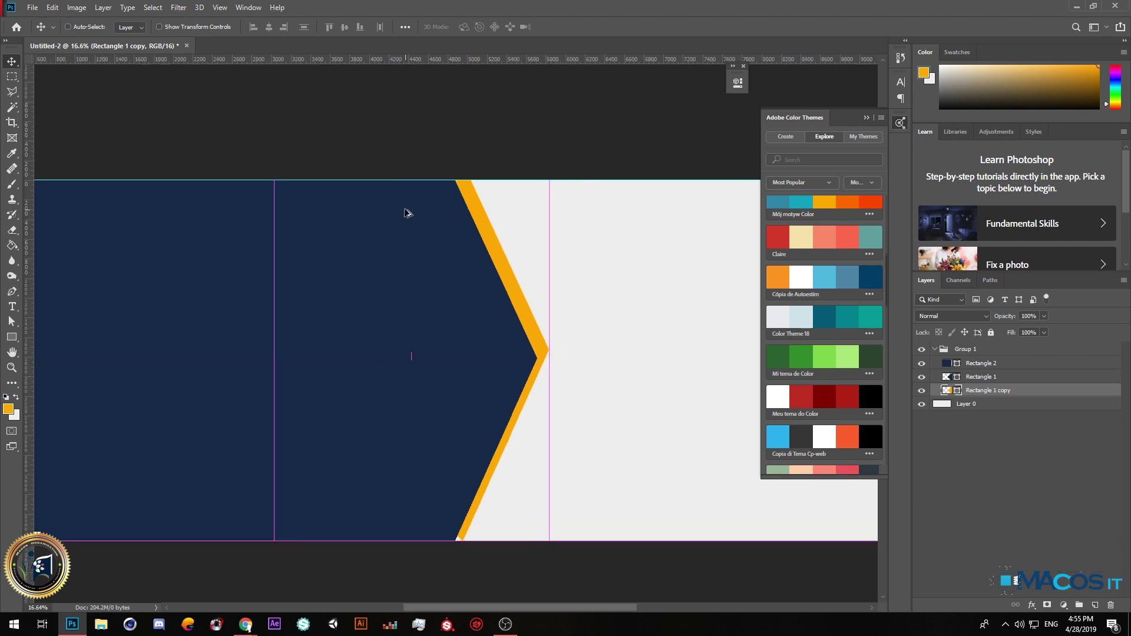
scroll(544, 365, up, 1)
drag(541, 359, 535, 359)
scroll(430, 259, down, 2)
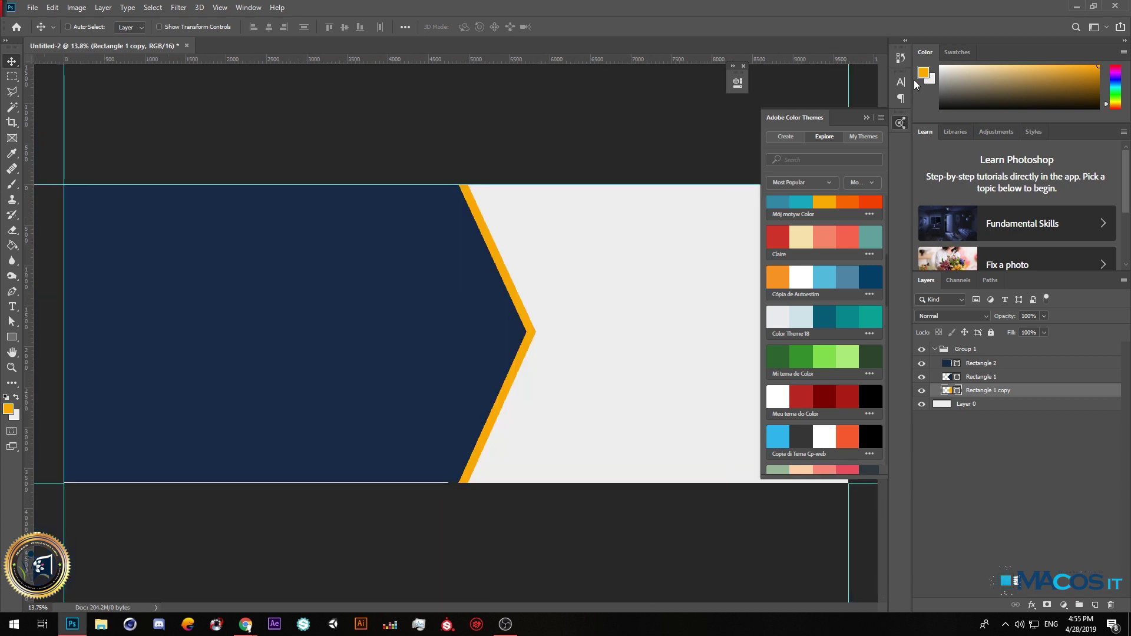
click(866, 117)
scroll(457, 273, down, 2)
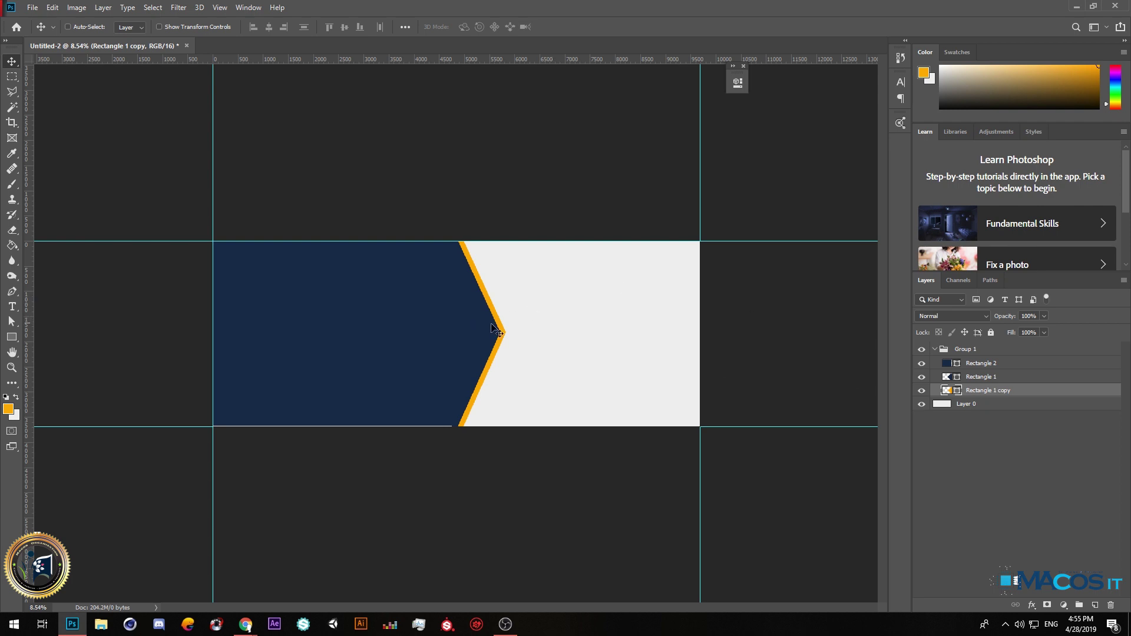
Duplicate Rectangle 1 and its amber copy above Group 1, hide the group, and move the copies right.
shift+click(985, 379)
drag(984, 380, 993, 344)
click(921, 376)
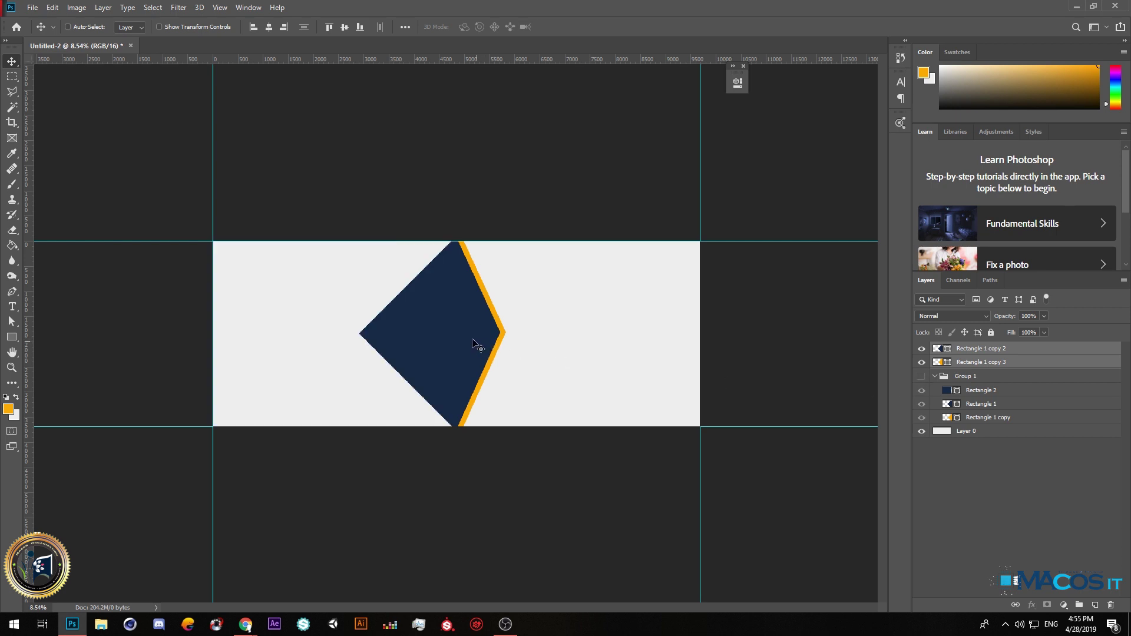
drag(444, 336, 691, 328)
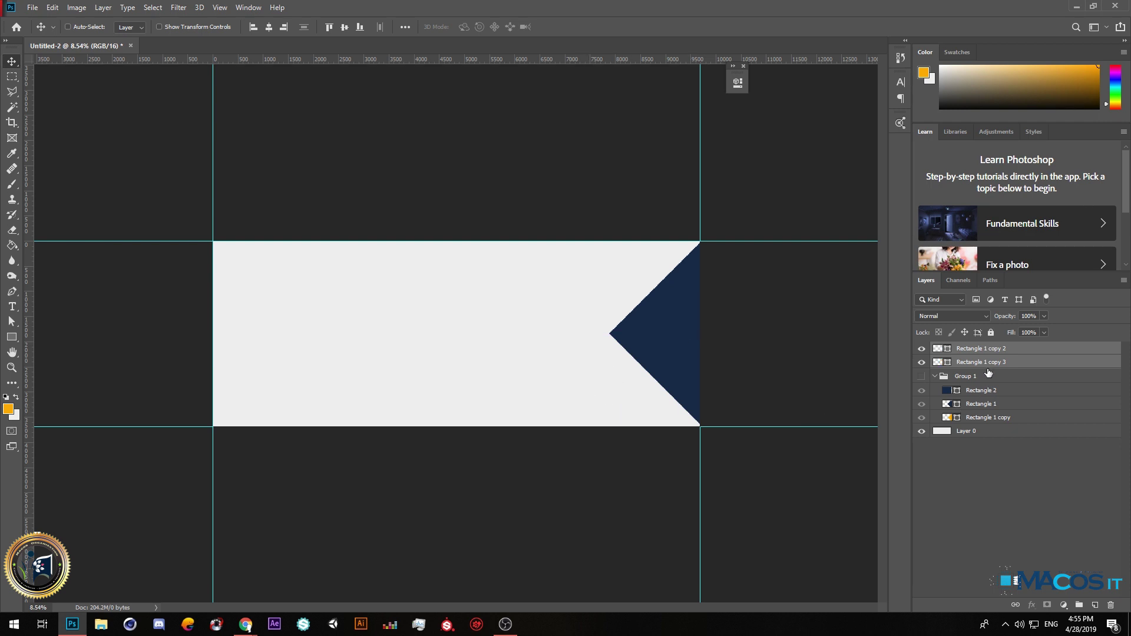
Offset the orange Rectangle 1 copy 3 to reveal an edge, then show Group 1 again.
ctrl+click(982, 359)
click(980, 364)
click(921, 348)
click(921, 348)
click(969, 351)
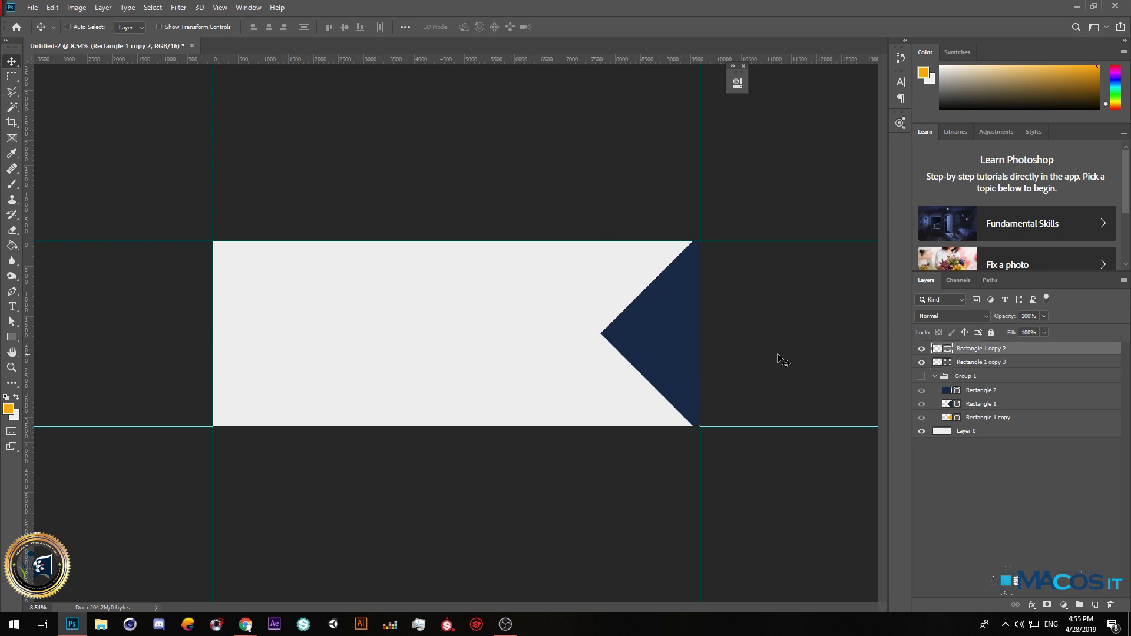
click(969, 362)
mouse_move(652, 341)
mouse_down()
mouse_move(683, 346)
mouse_move(666, 344)
mouse_up()
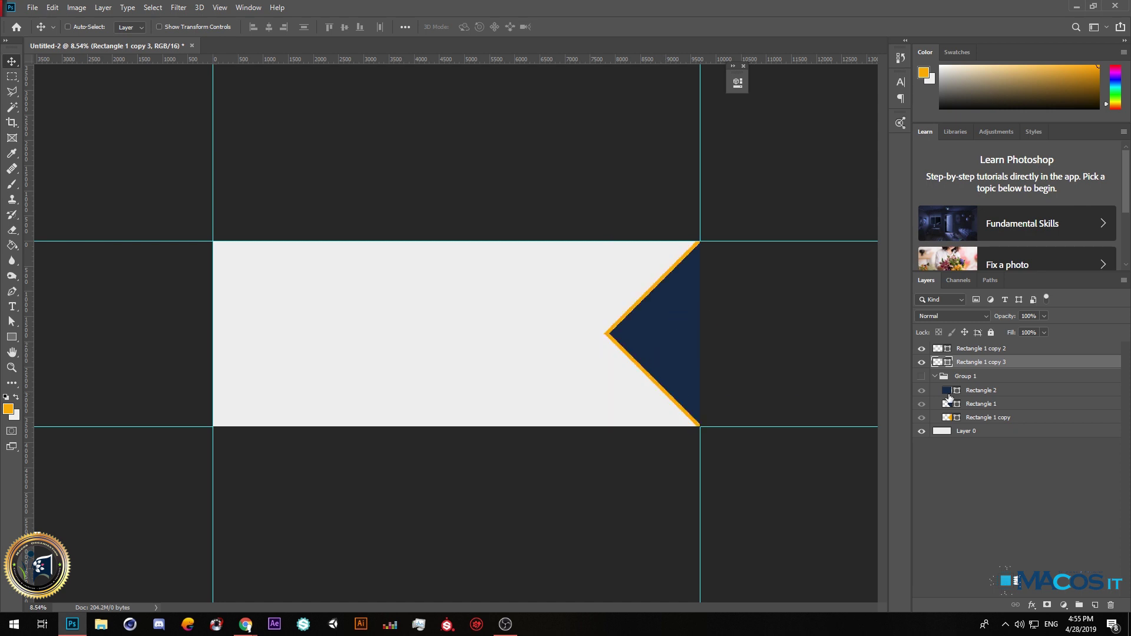
click(921, 376)
click(934, 380)
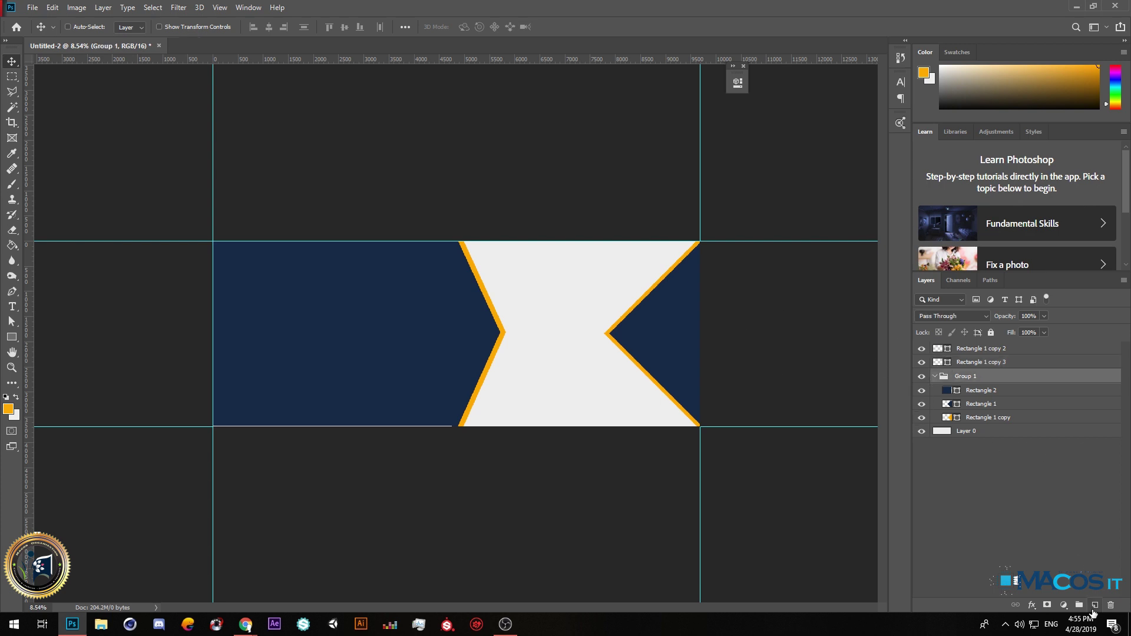
Group the Rectangle 1 copy 2 and copy 3 layers and name the group Rec2.
click(977, 352)
shift+click(980, 363)
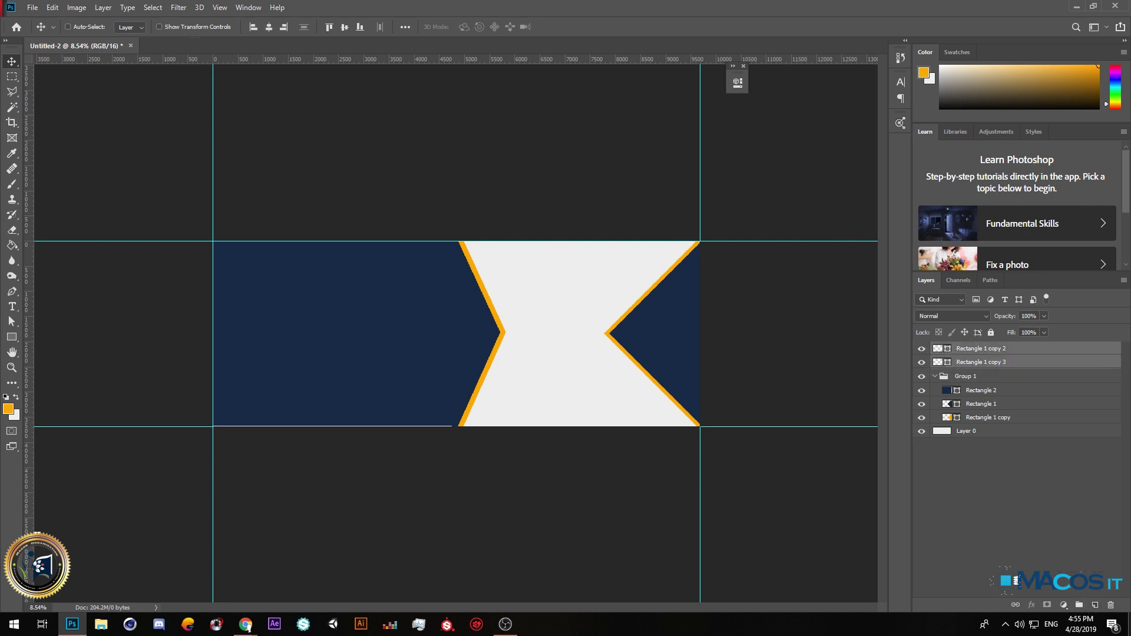
key(ctrl+g)
double_click(971, 352)
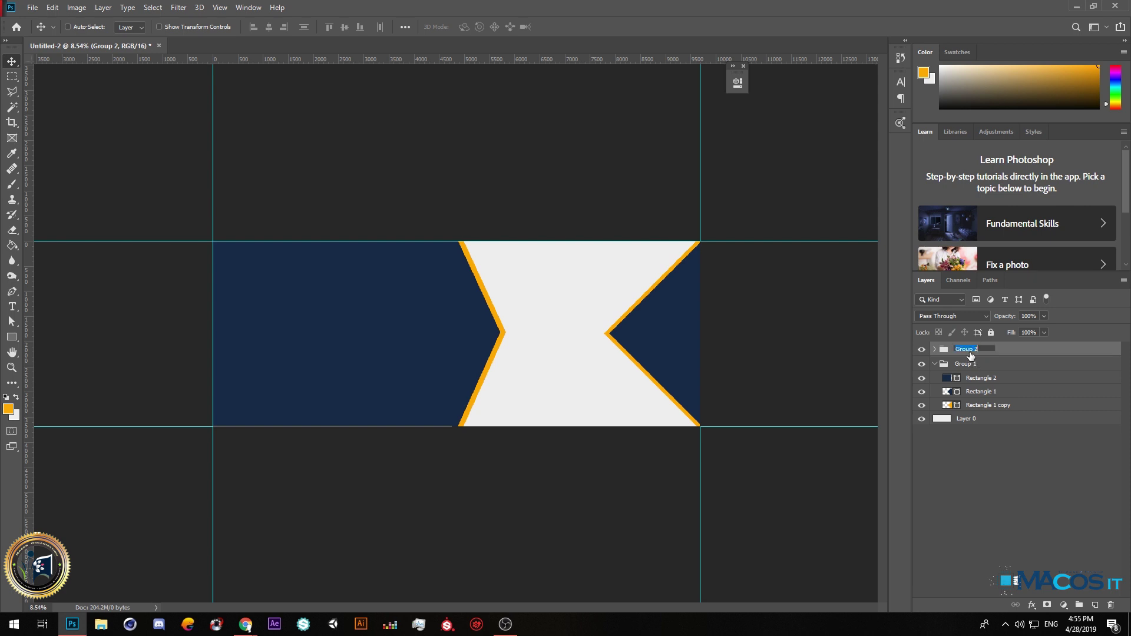
text(Rec2)
key(Return)
Rename Group 1 to Rec1, collapse it, and lock both the Rec1 and Rec2 groups.
double_click(973, 364)
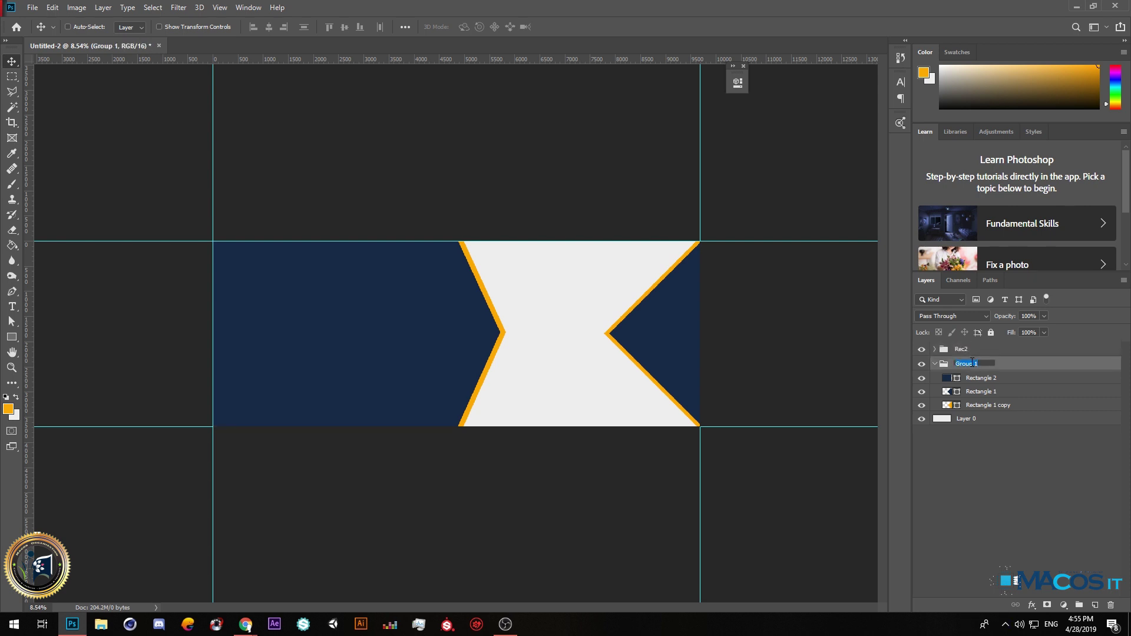
key(Return)
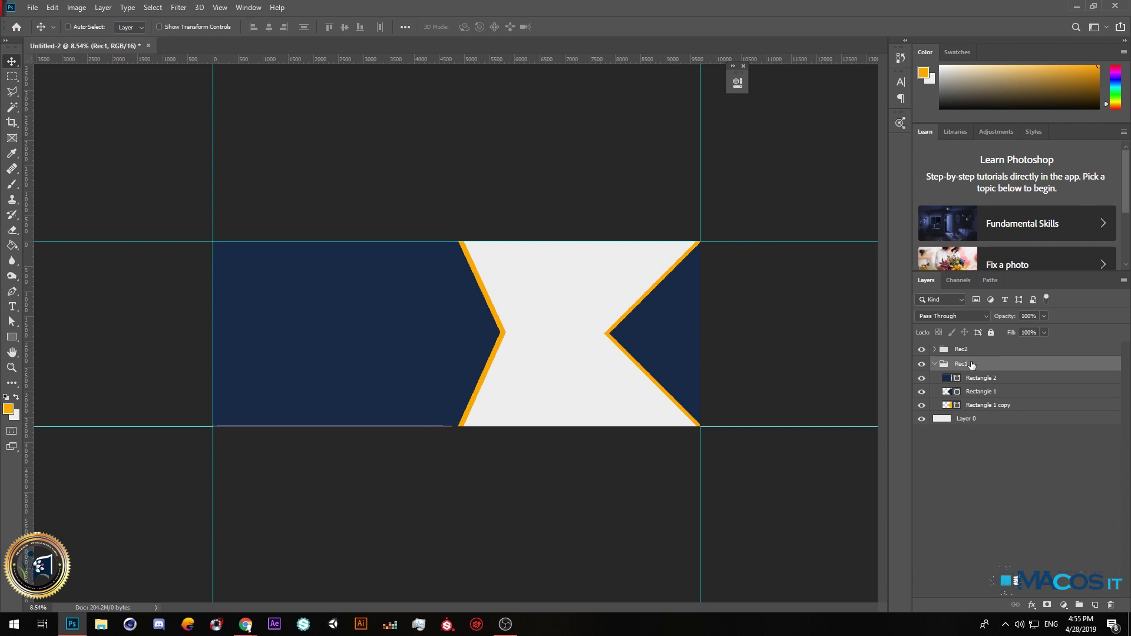
click(935, 364)
click(991, 334)
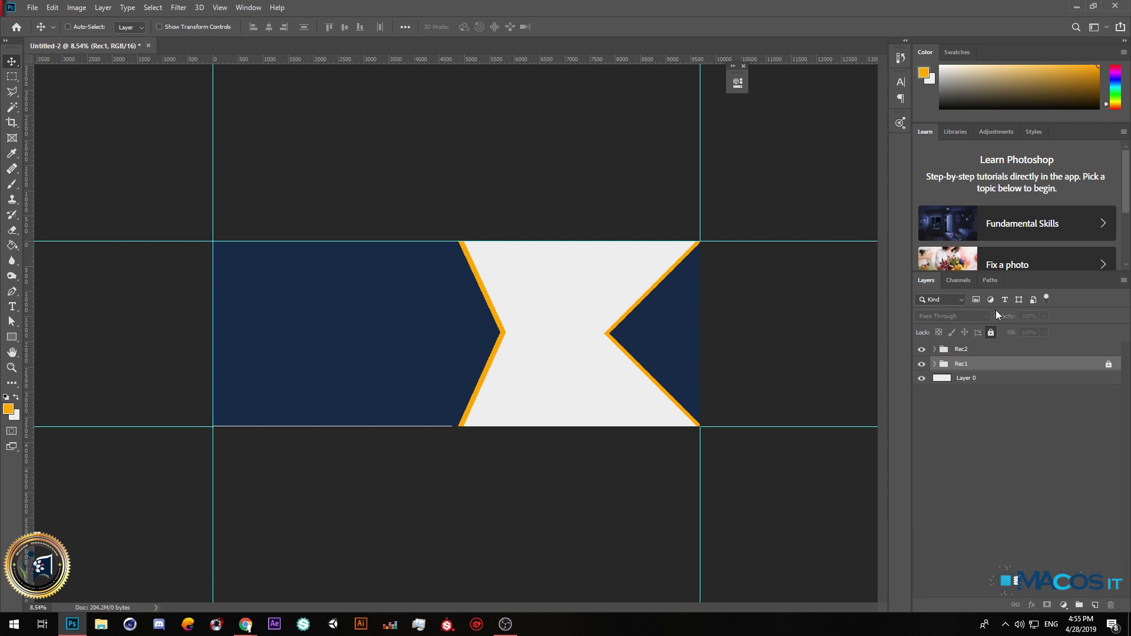
click(978, 352)
click(991, 334)
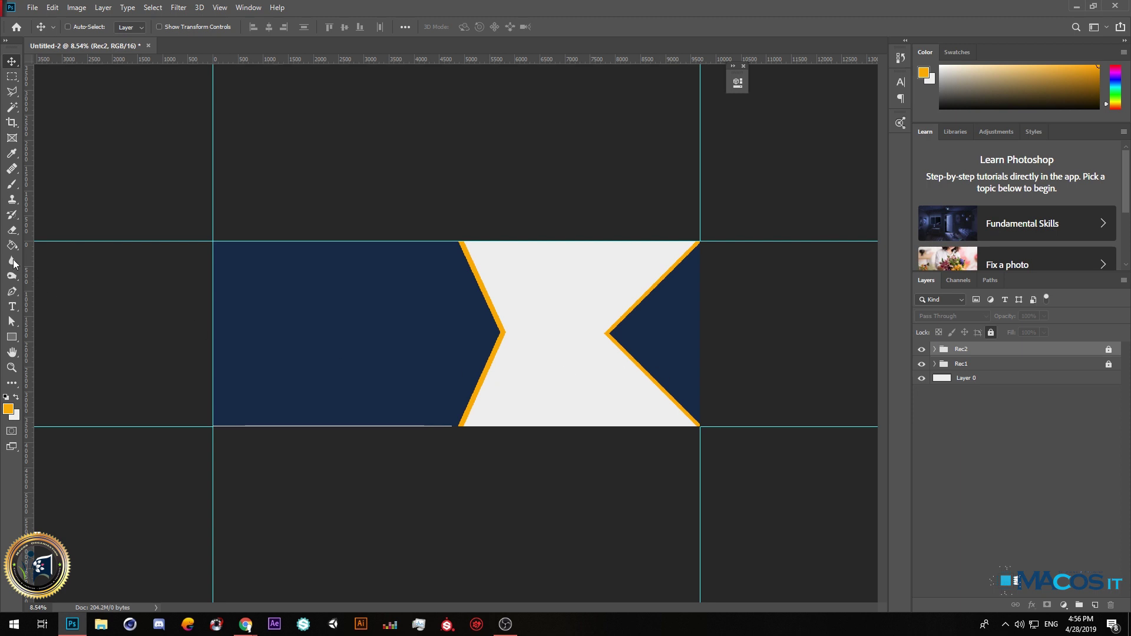
click(11, 337)
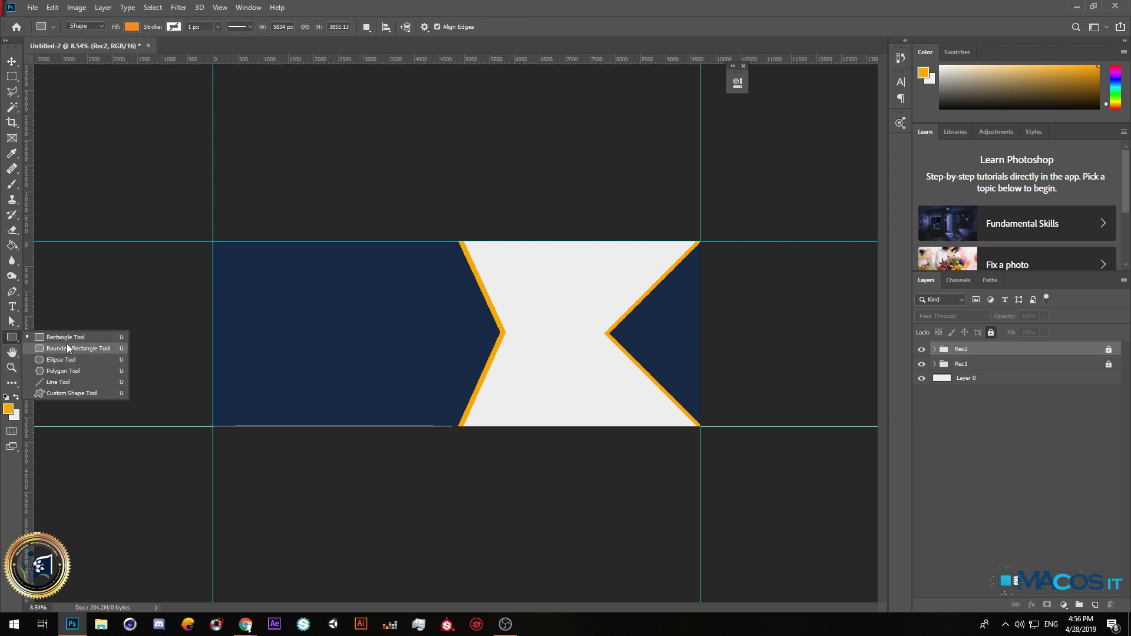
Draw an orange square left of the chevron and rotate it 45° into a vertically centred diamond.
click(54, 338)
drag(378, 306, 469, 398)
click(702, 78)
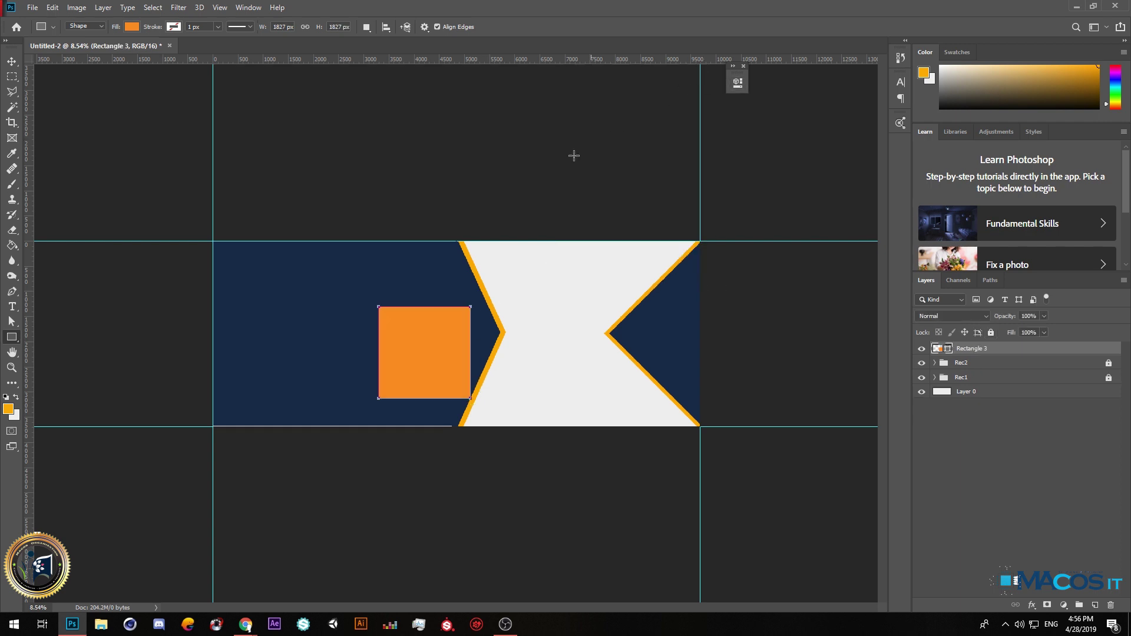
key(ctrl+t)
drag(468, 288, 413, 286)
mouse_move(427, 349)
mouse_down()
mouse_move(429, 330)
mouse_move(417, 335)
mouse_up()
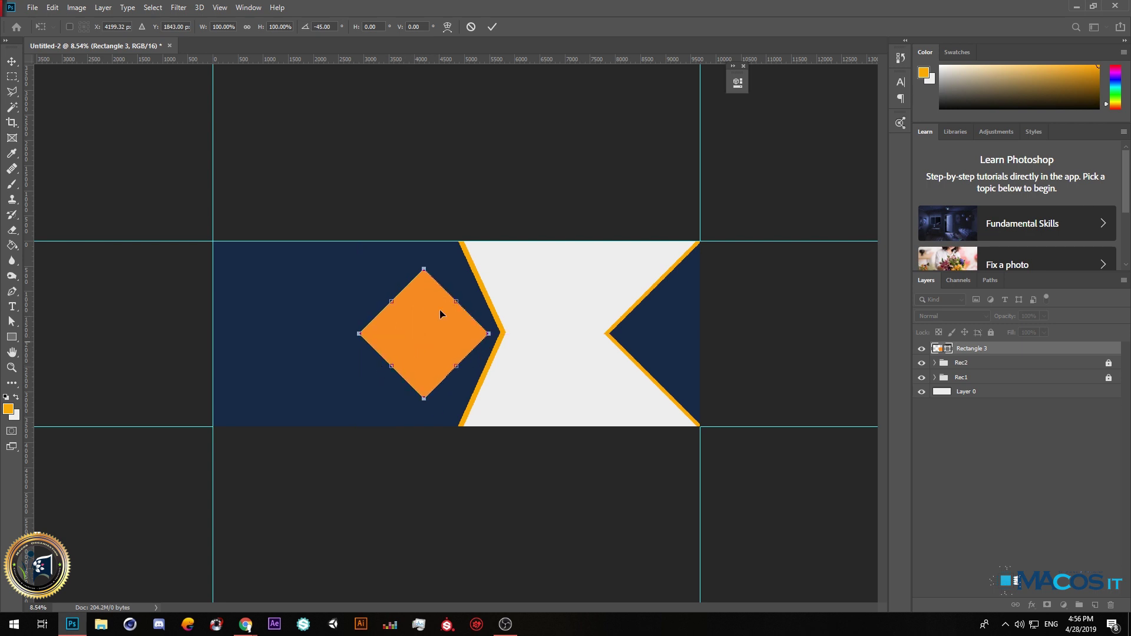
click(12, 61)
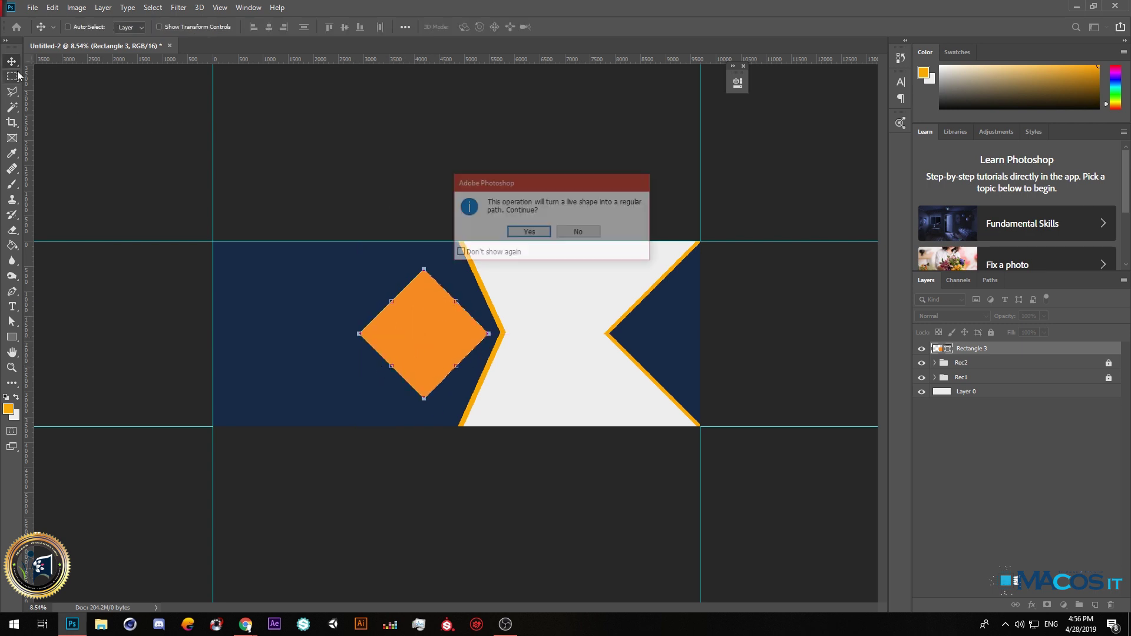
click(528, 233)
scroll(415, 330, up, 3)
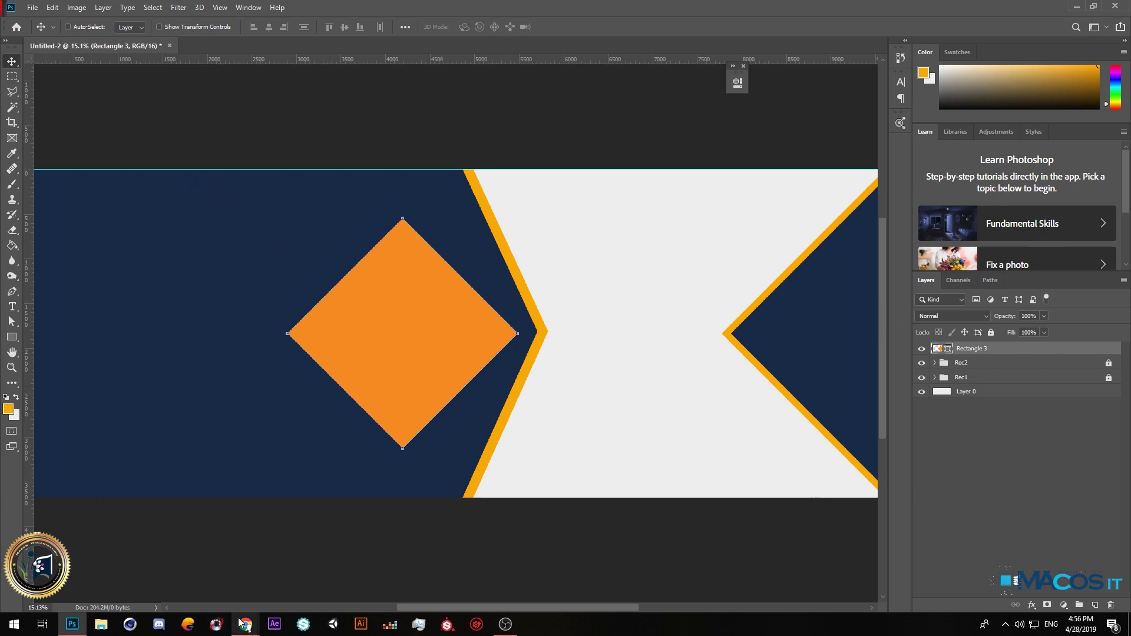
In a new browser tab, go to the Behance profile and open the Scifi room project.
mouse_move(246, 624)
click(318, 571)
key(ctrl+t)
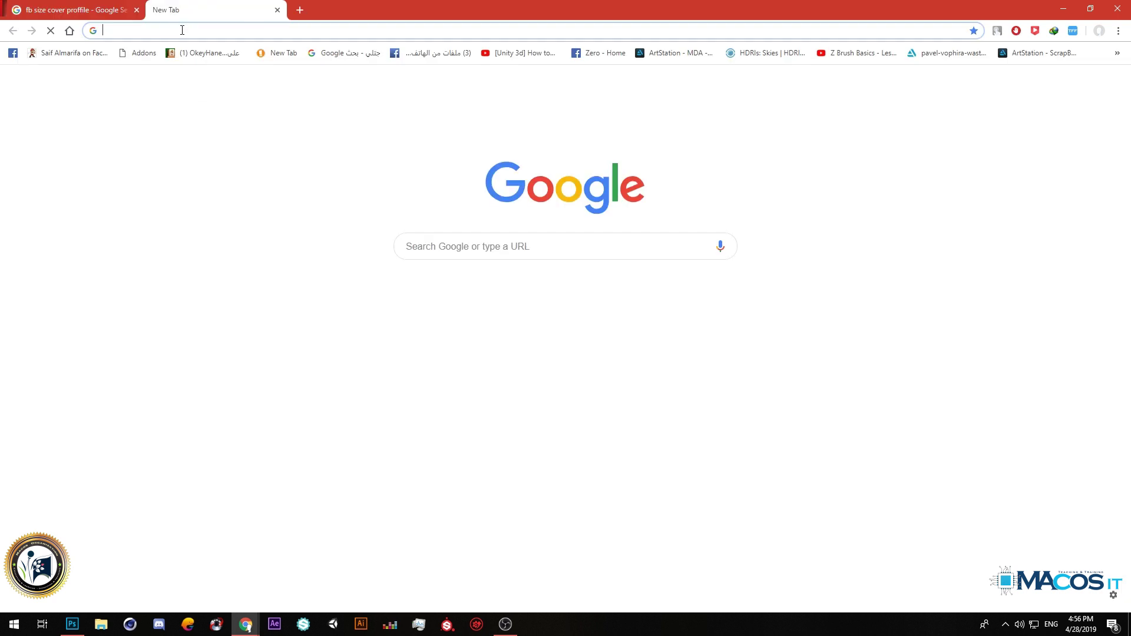
text(behance.net/KarokhAkram)
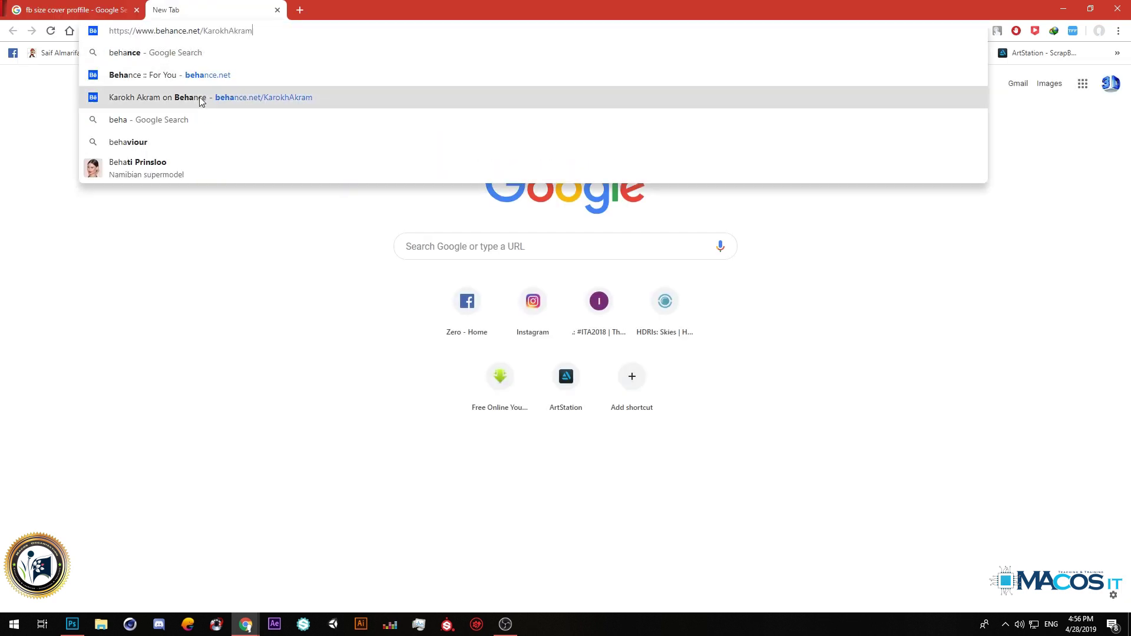
click(328, 97)
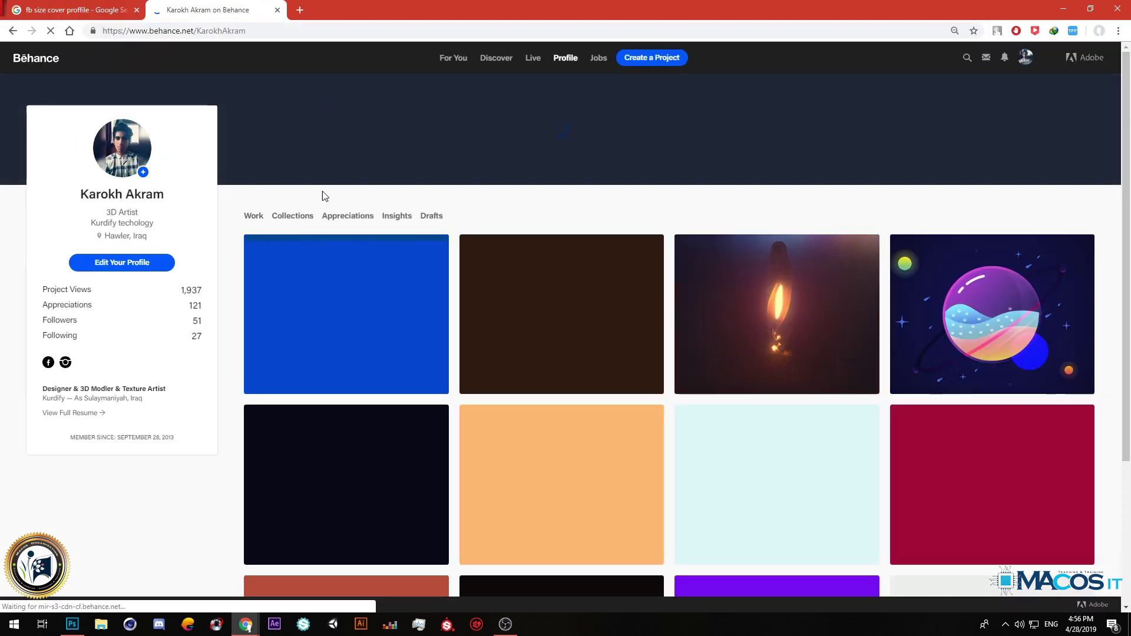
scroll(323, 154, down, 3)
click(424, 225)
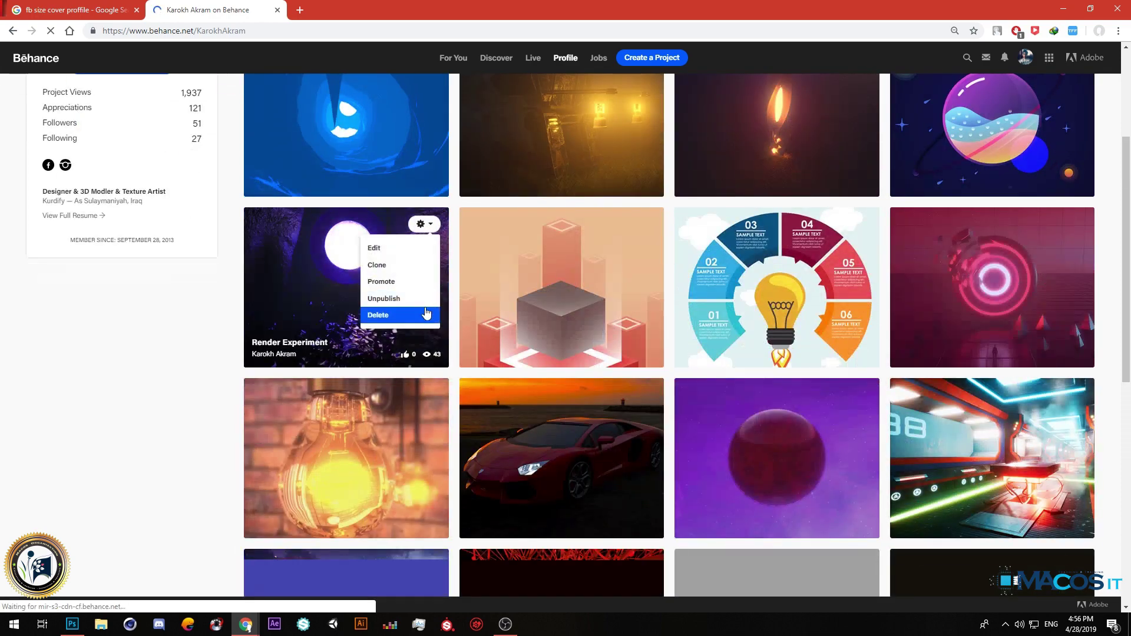
scroll(508, 452, down, 1)
scroll(508, 452, down, 3)
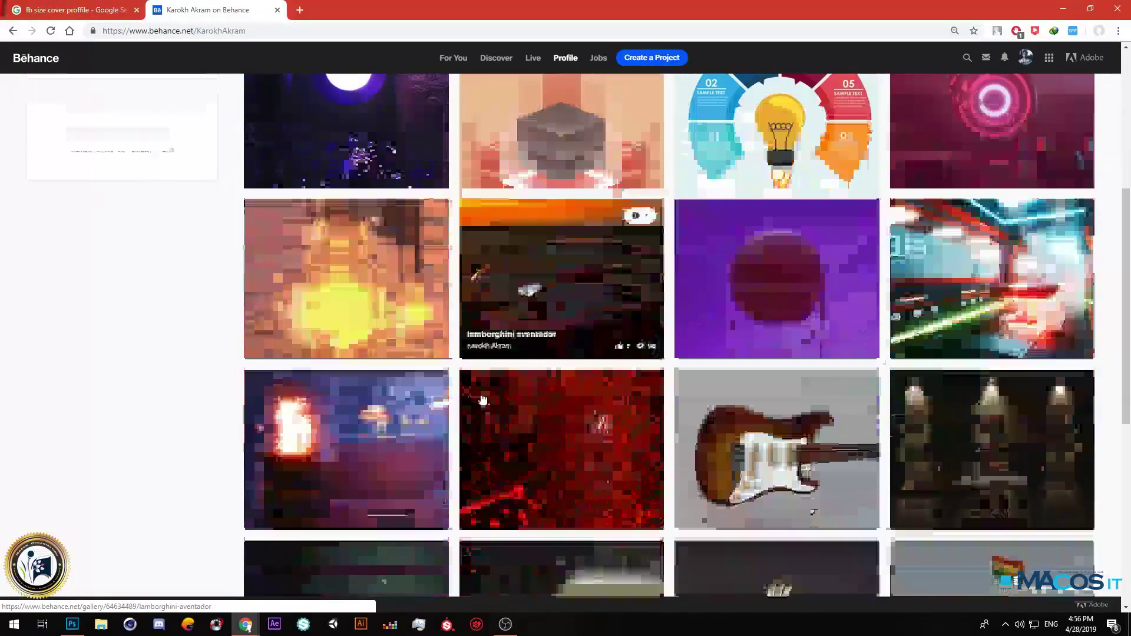
scroll(919, 394, up, 2)
click(1012, 318)
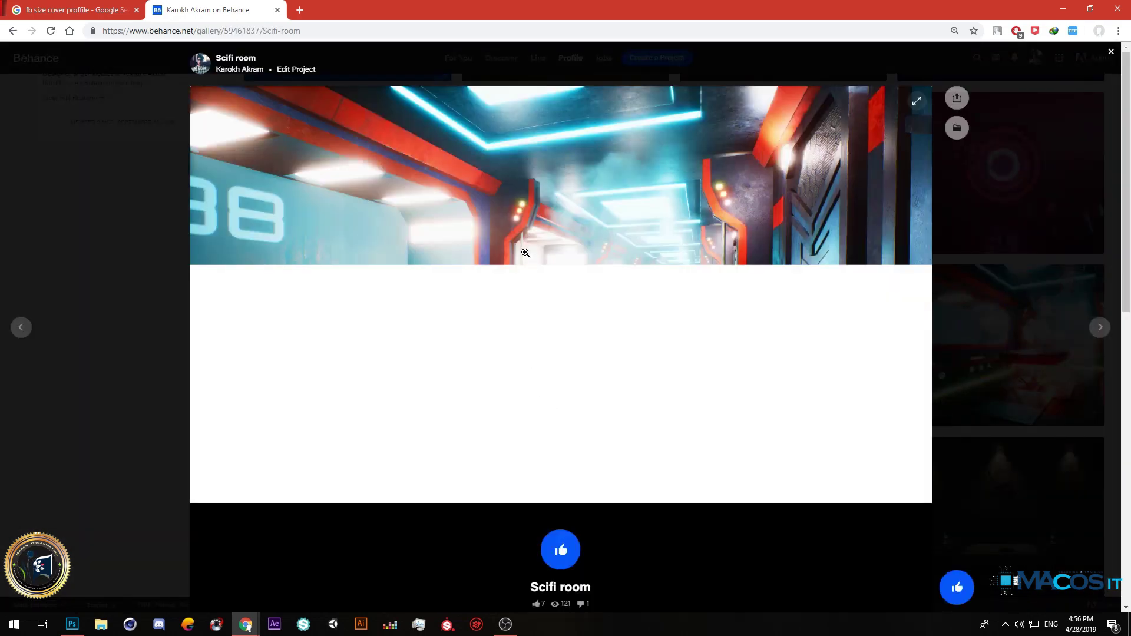
Save the Scifi room project image and drag the download into the Photoshop banner.
right_click(483, 221)
click(504, 238)
click(463, 295)
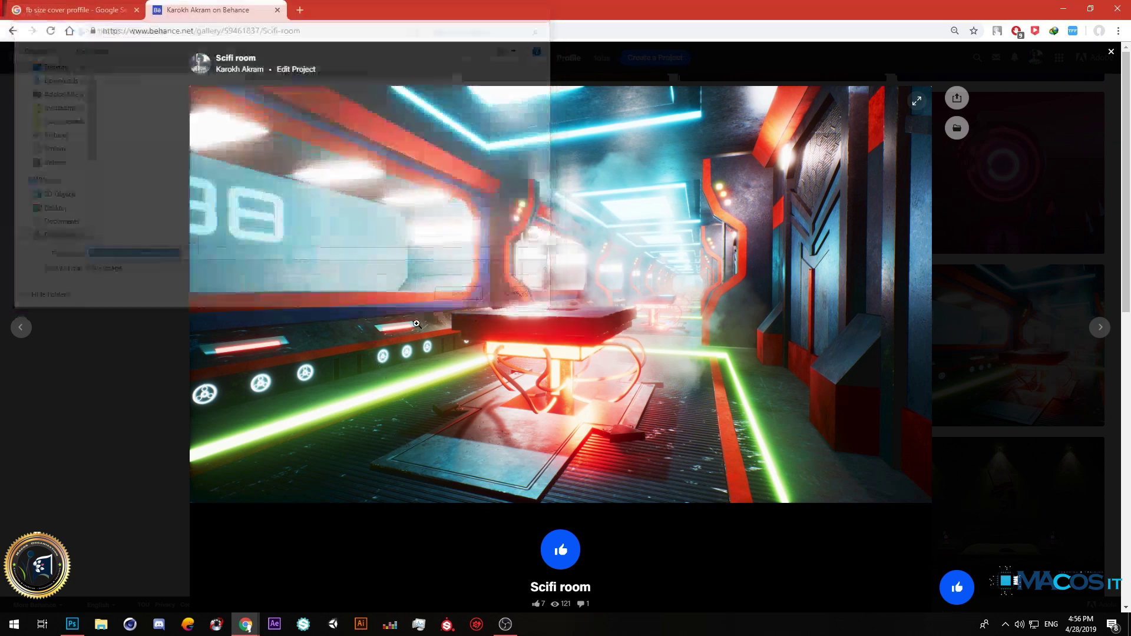
drag(142, 590, 388, 396)
Commit the placed Scifi room photo, then scale it down and move it over the orange diamond.
key(ctrl+0)
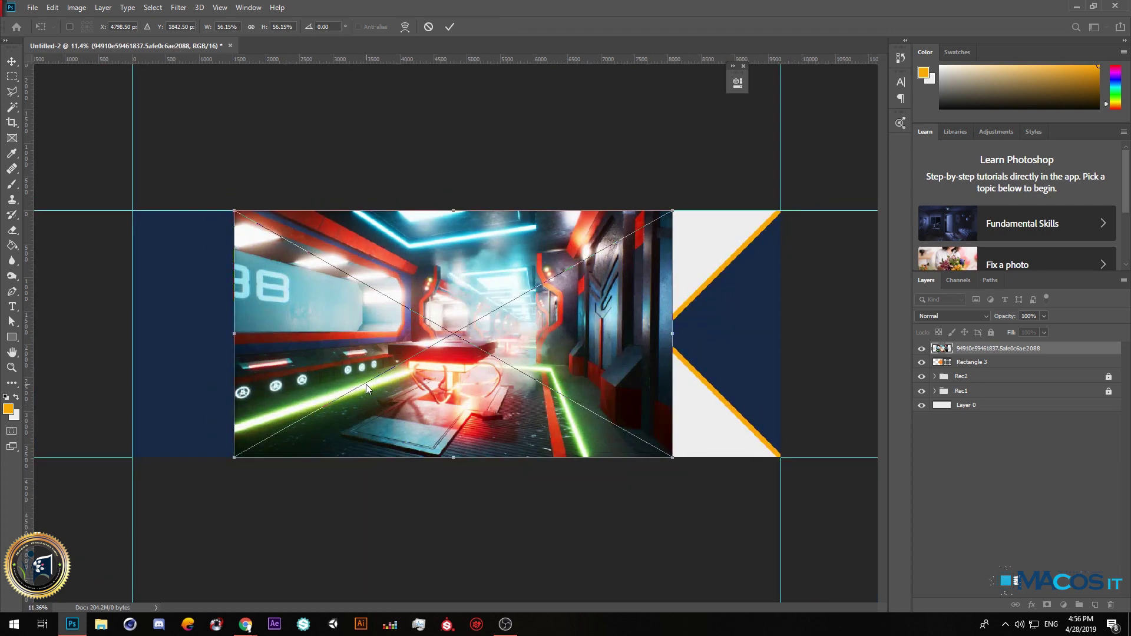
key(alt+space)
key(Escape)
key(Return)
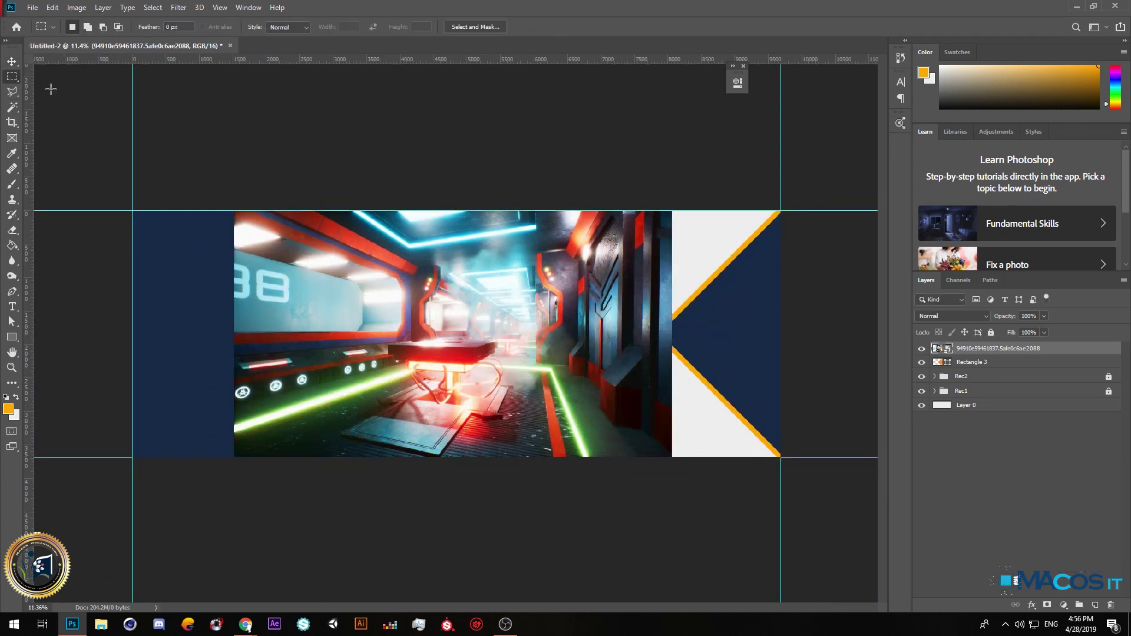
key(ctrl+t)
drag(672, 457, 457, 350)
drag(433, 233, 550, 234)
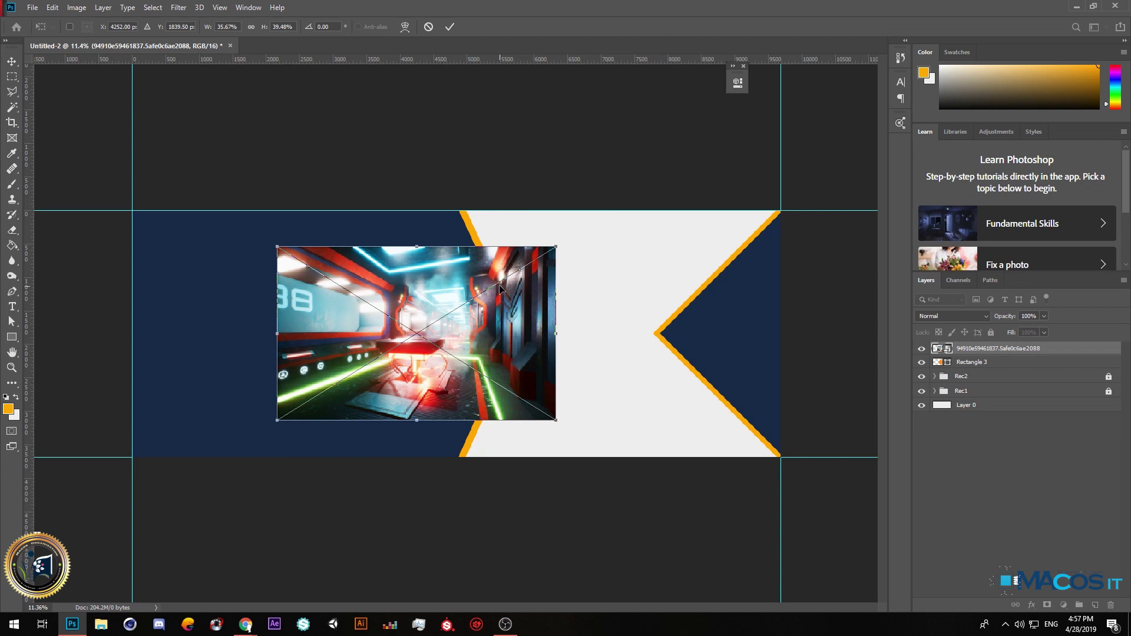
drag(500, 289, 497, 290)
key(Return)
key(m)
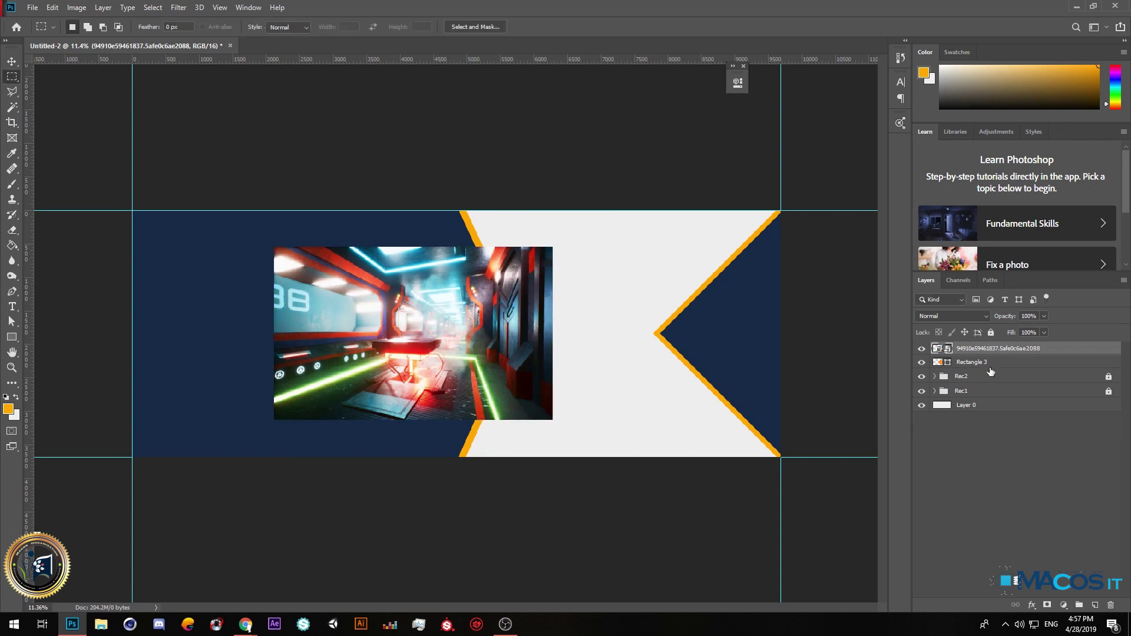
click(969, 362)
Rasterize the diamond shape, a duplicate of it, and the placed corridor photo.
click(12, 244)
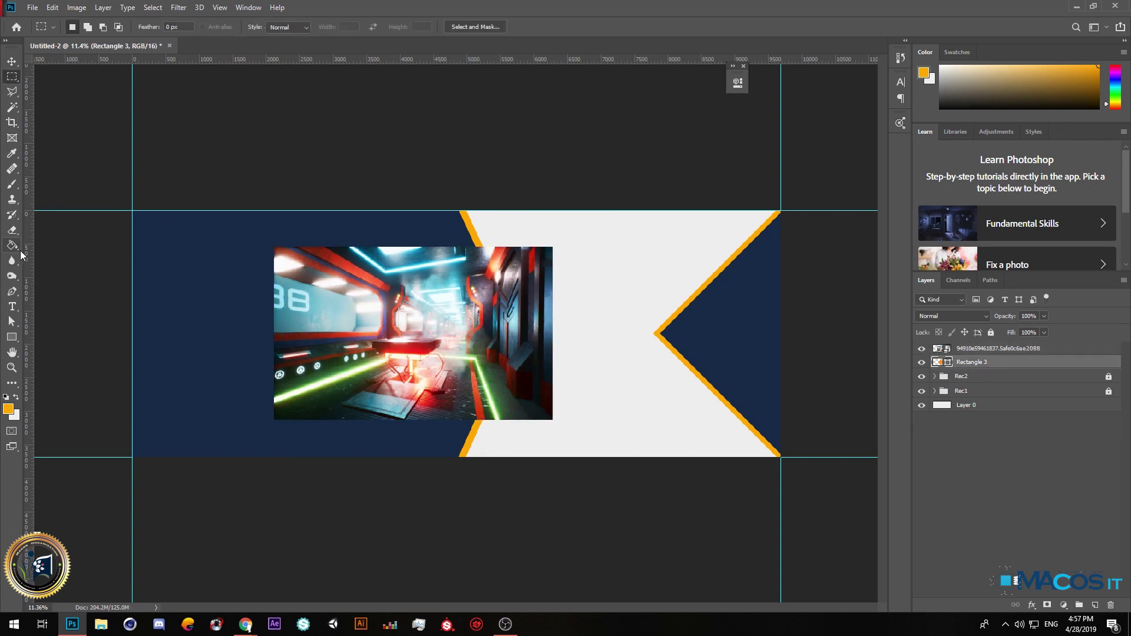
click(459, 321)
click(519, 234)
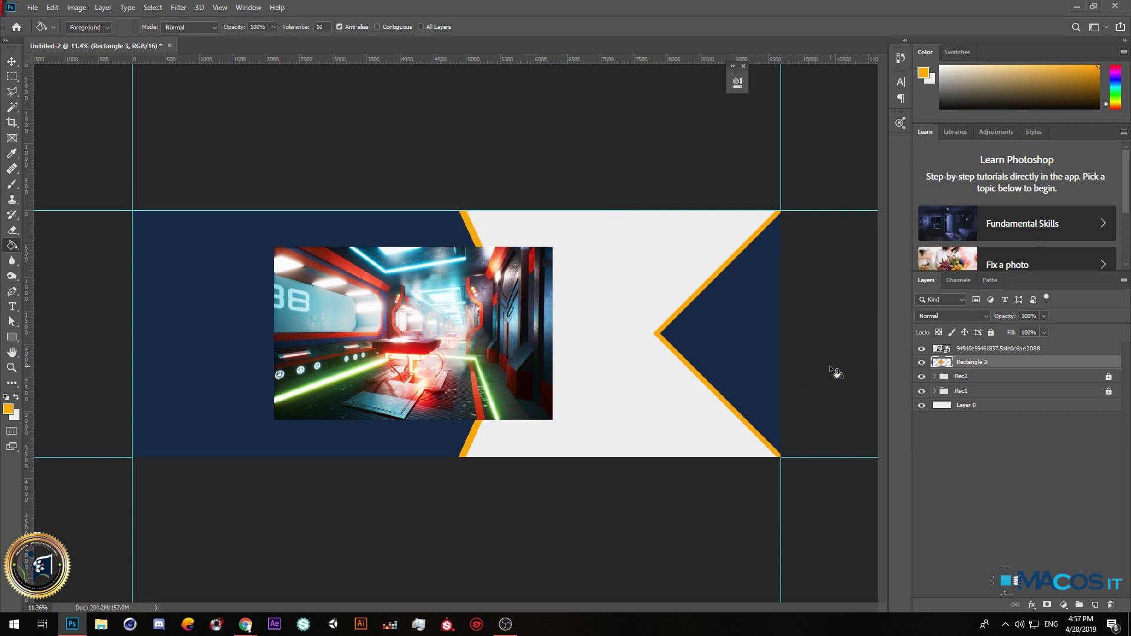
key(ctrl+j)
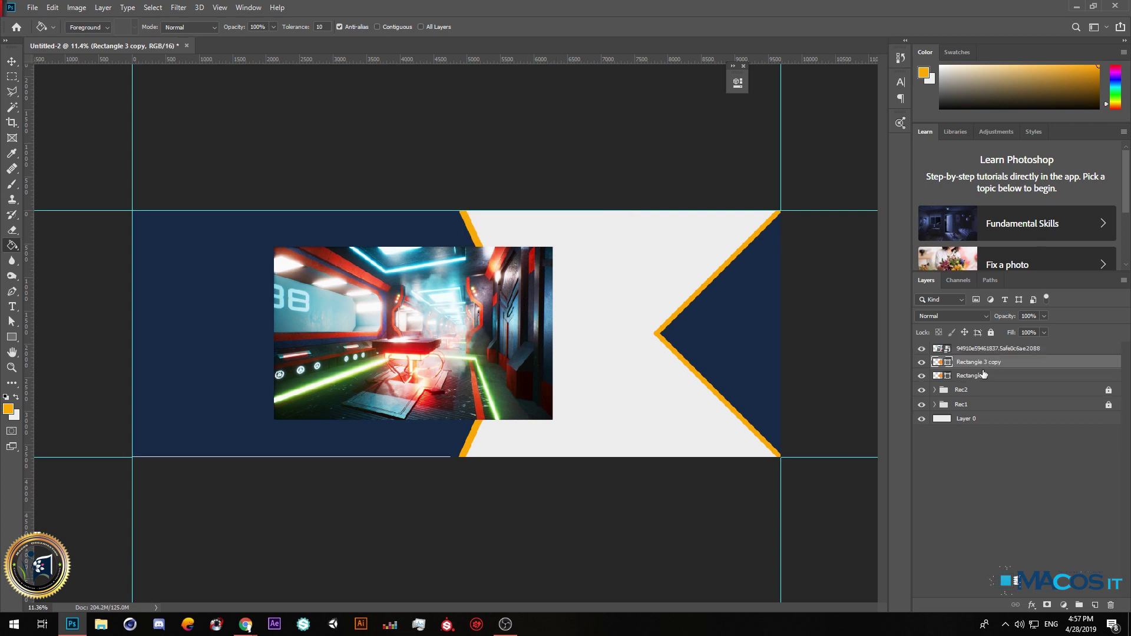
click(385, 325)
click(518, 235)
click(985, 352)
click(395, 303)
click(542, 239)
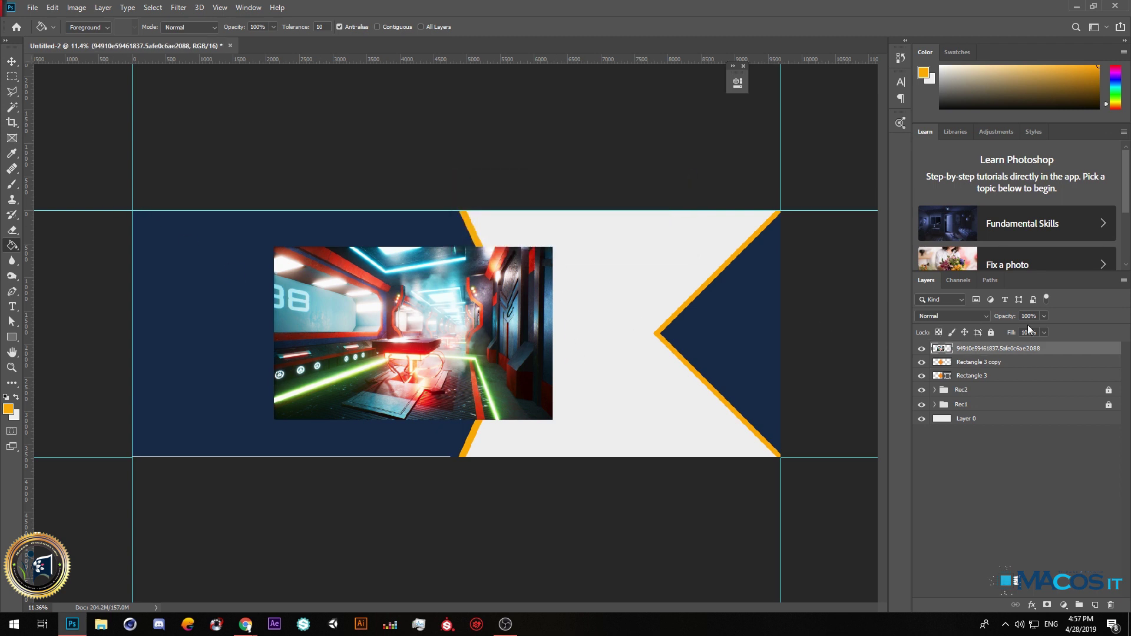
Copy the diamond-shaped part of the photo to Layer 1 and delete the Rectangle 3 copy layer.
click(993, 365)
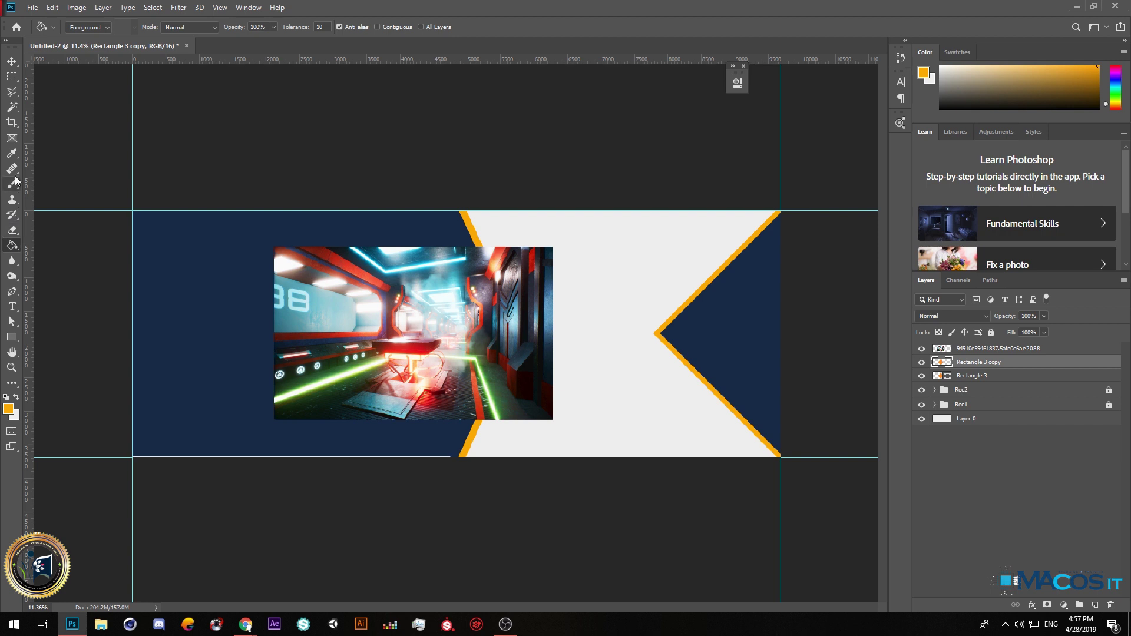
click(921, 349)
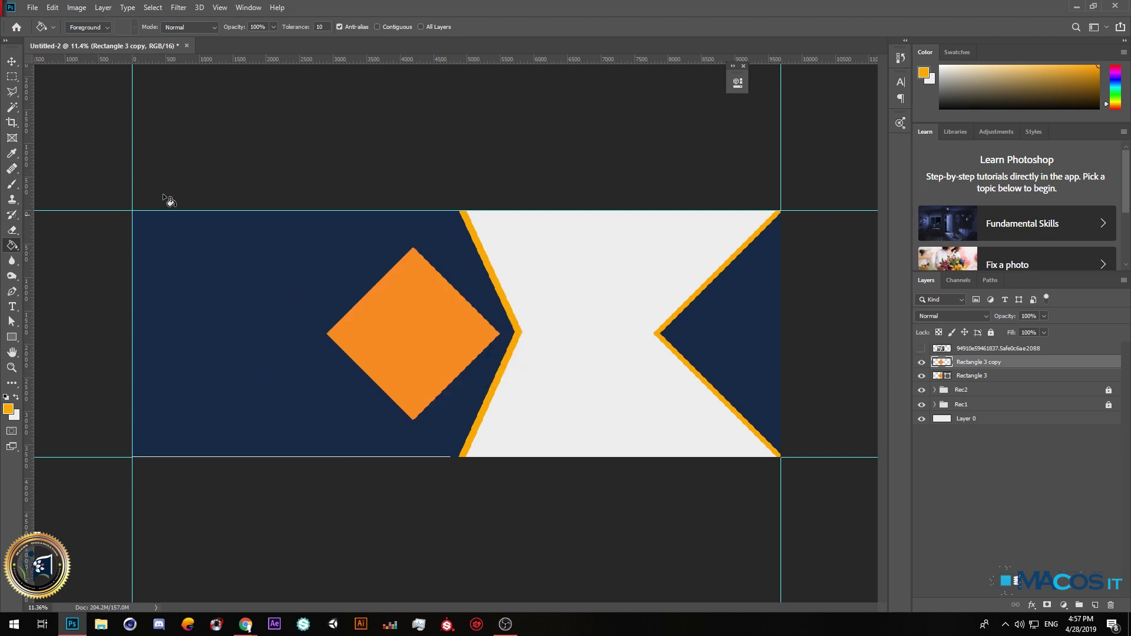
click(12, 107)
click(436, 377)
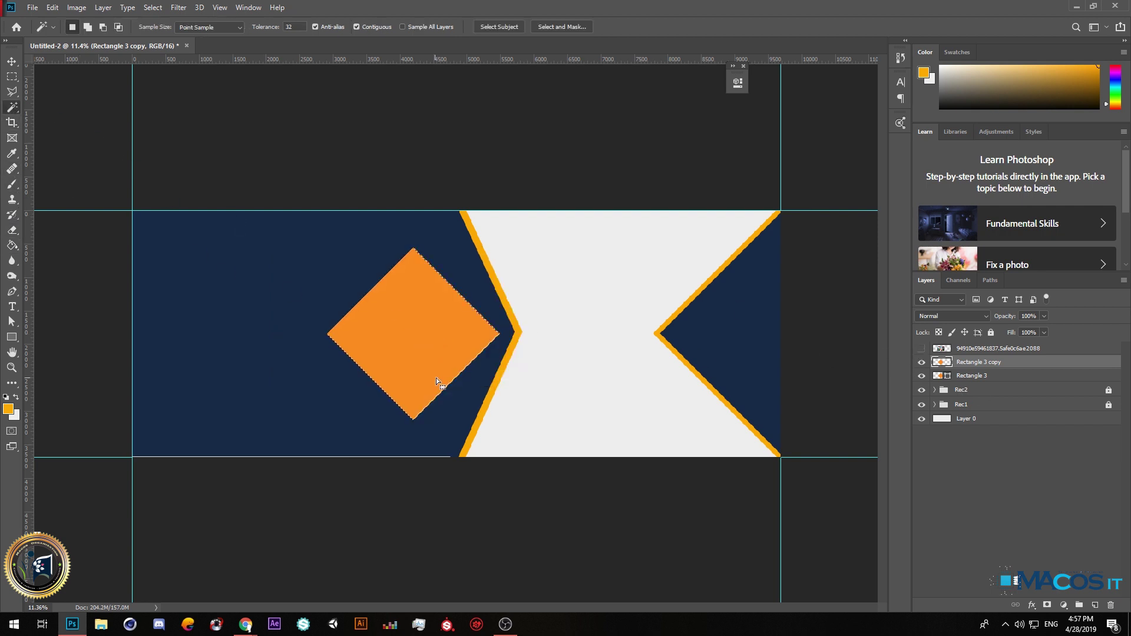
click(921, 349)
click(945, 350)
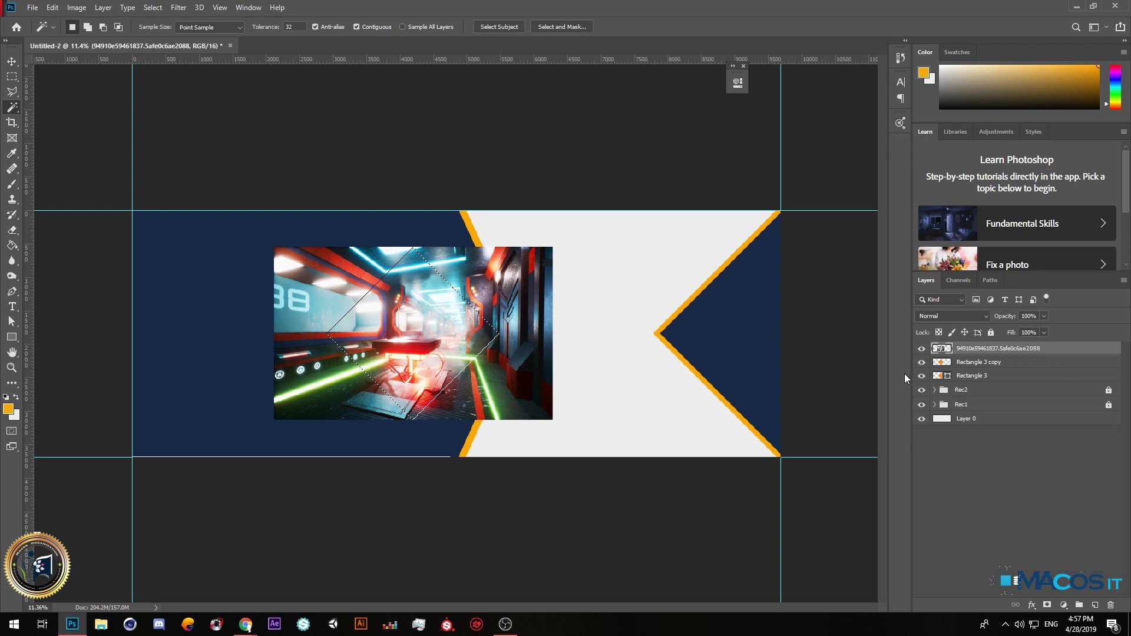
key(ctrl+j)
click(971, 364)
key(Delete)
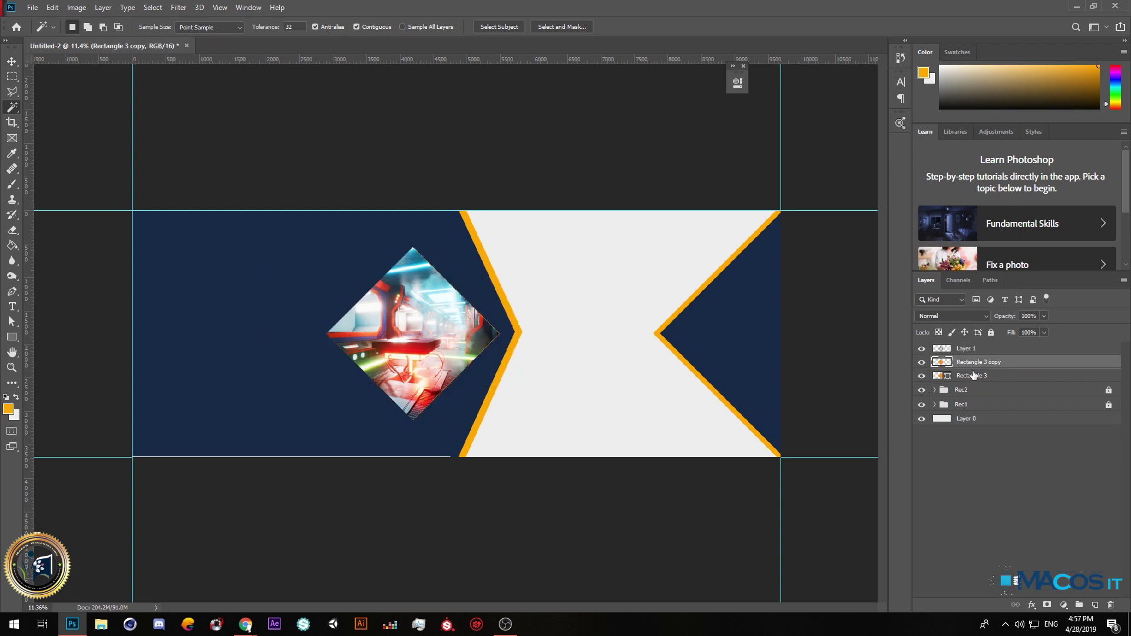
key(Delete)
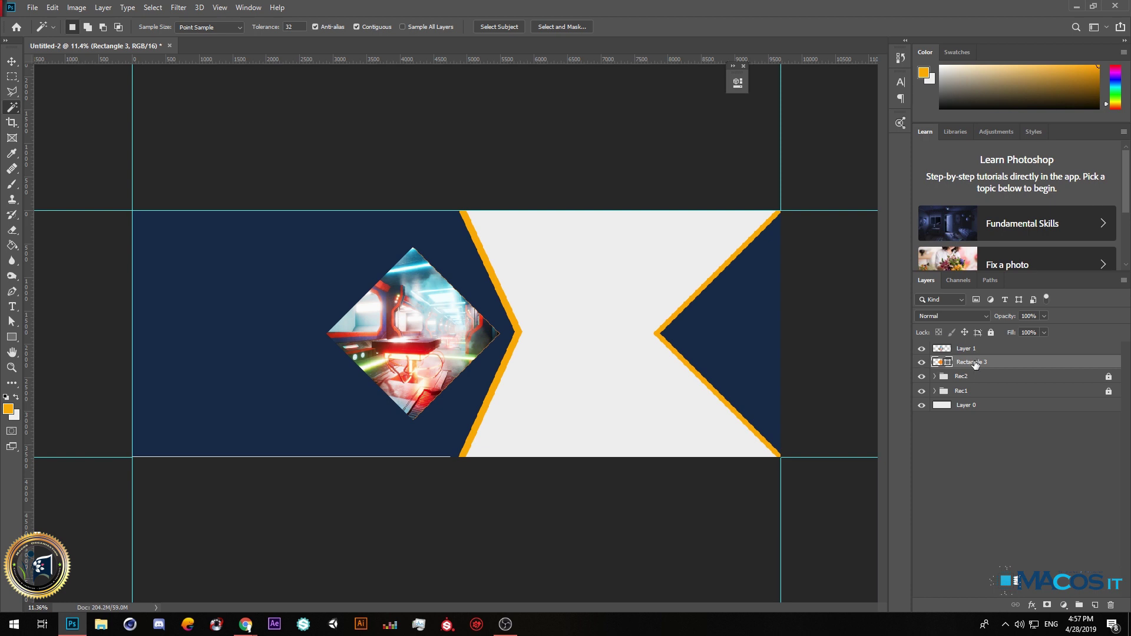
click(13, 66)
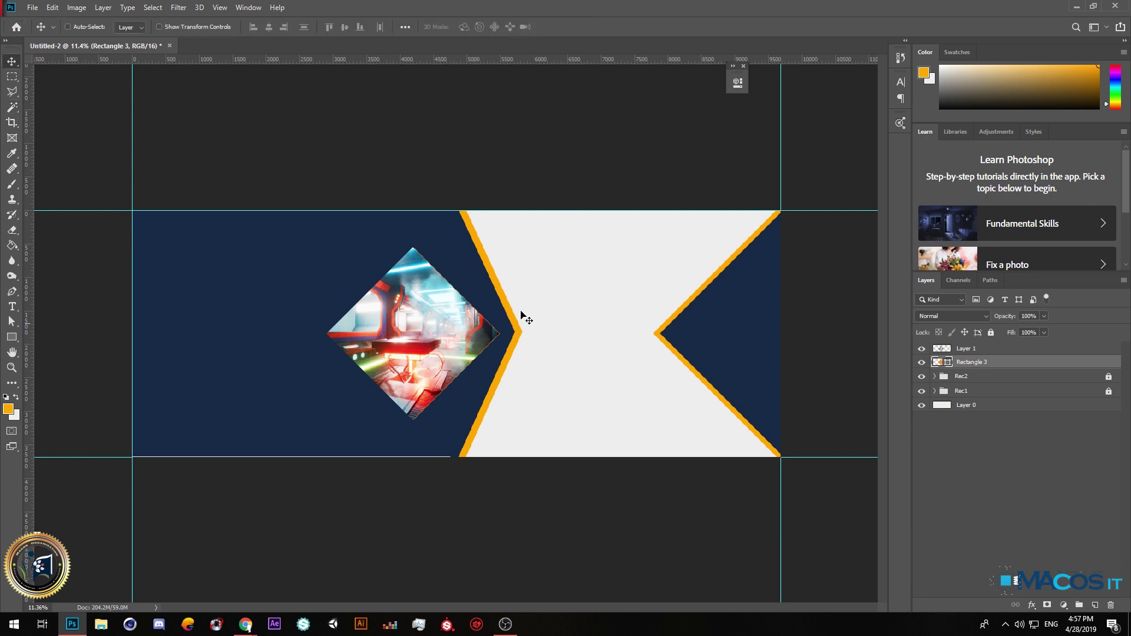
Rotate and resize the diamond so the orange Rectangle 3 shows as a border around the photo.
key(ctrl+t)
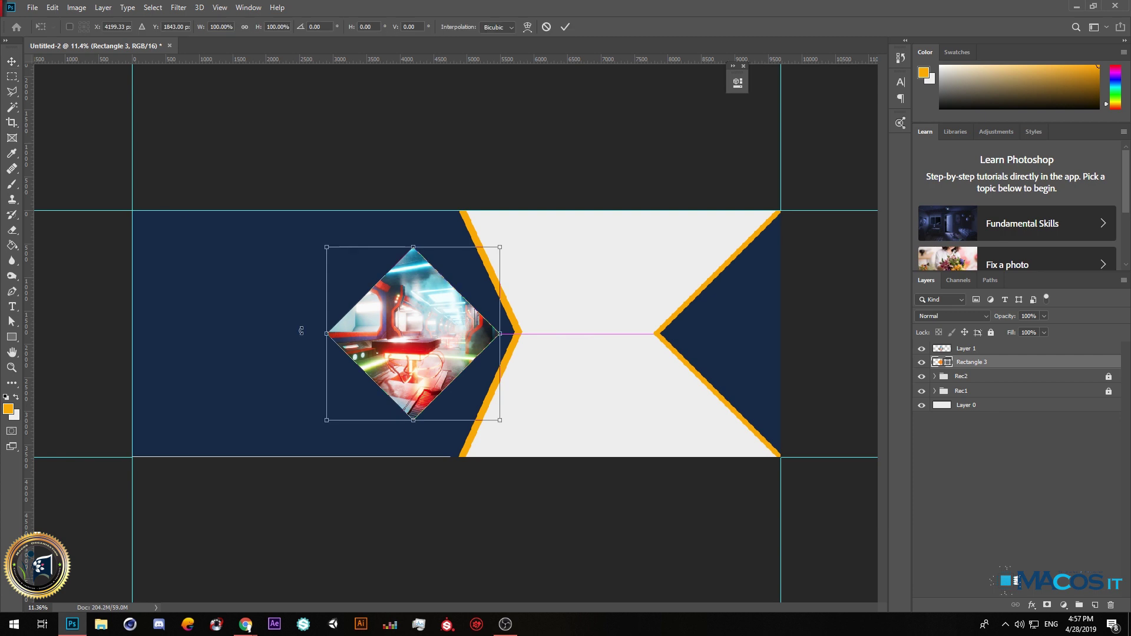
mouse_move(501, 441)
mouse_down()
mouse_move(518, 436)
mouse_move(510, 430)
mouse_move(536, 449)
mouse_move(508, 428)
mouse_up()
key(Return)
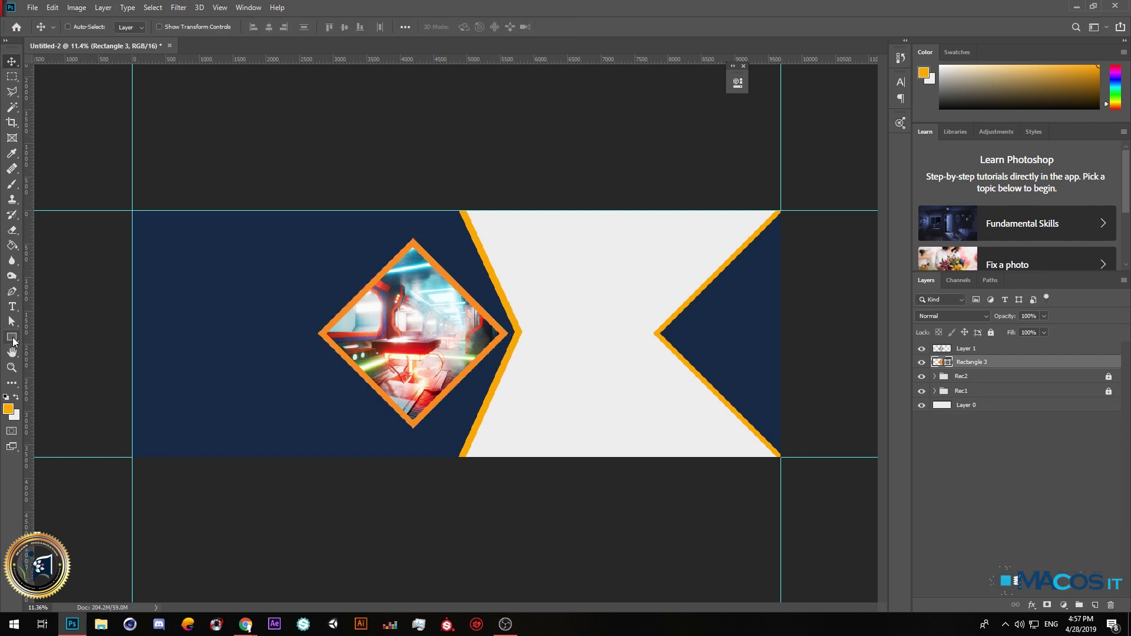
click(12, 338)
Remove the diamond's fill and give it an orange stroke, #ffaa00 sampled from the chevron.
click(132, 26)
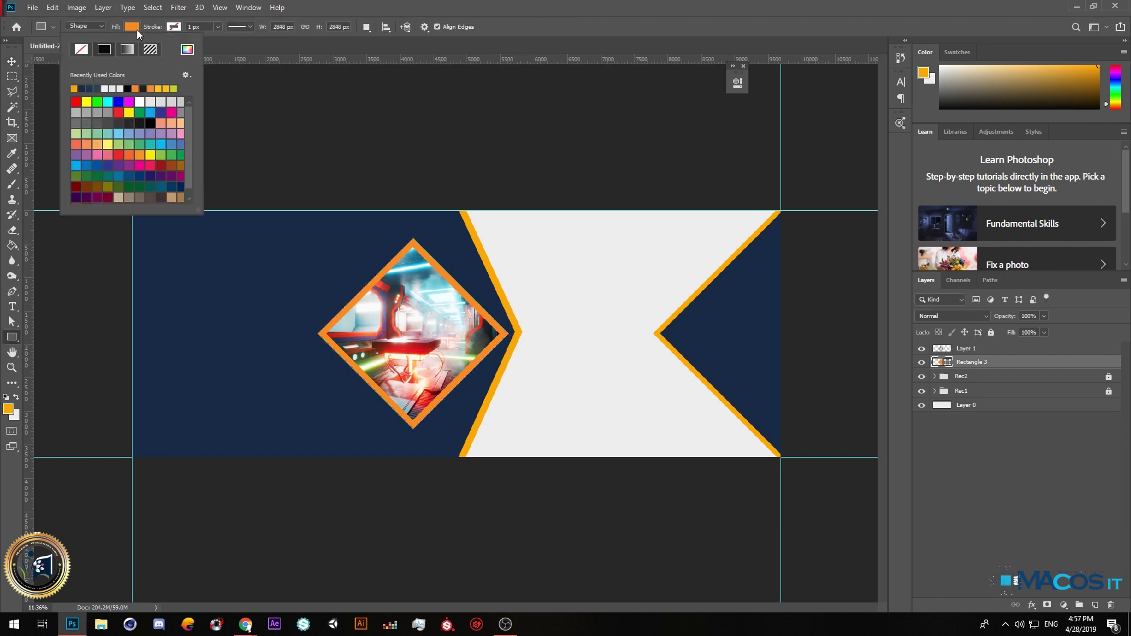
click(82, 49)
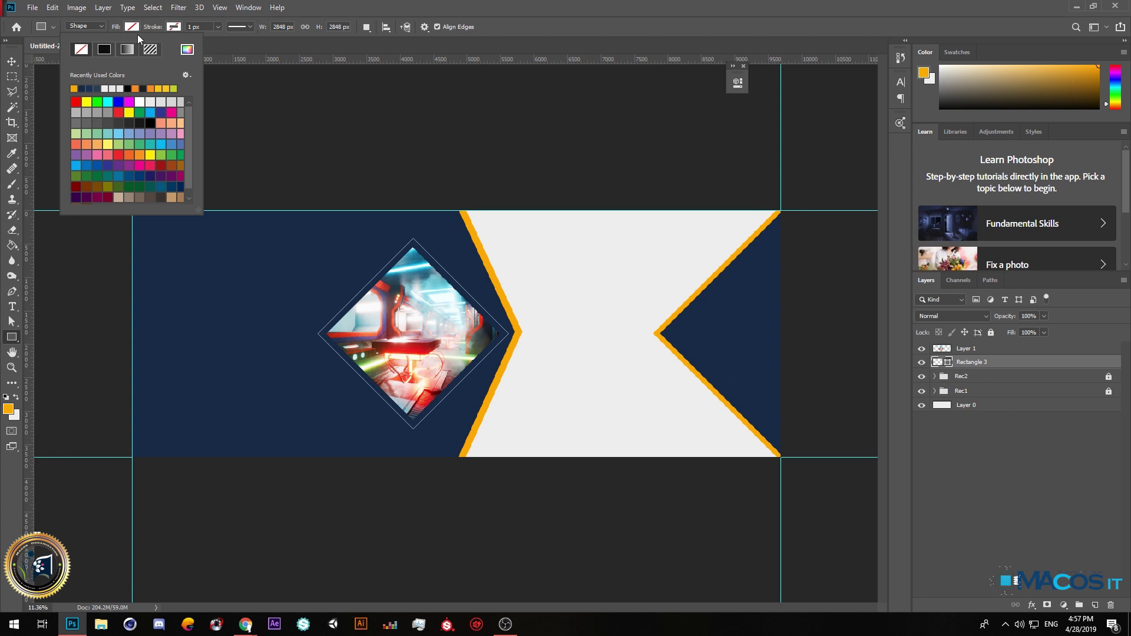
click(172, 27)
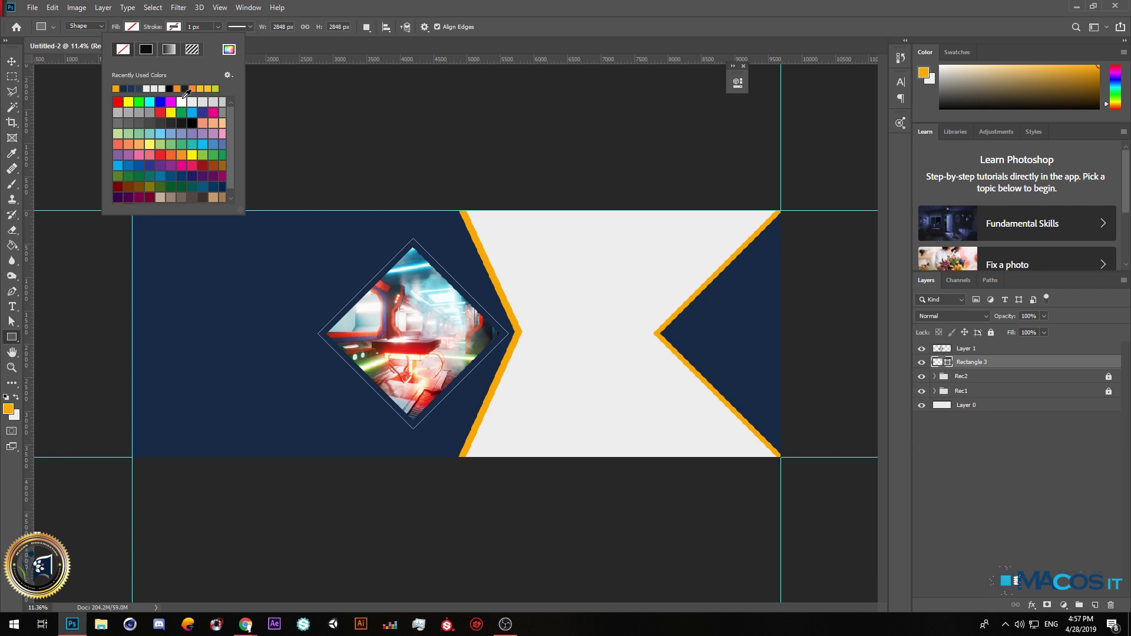
click(209, 88)
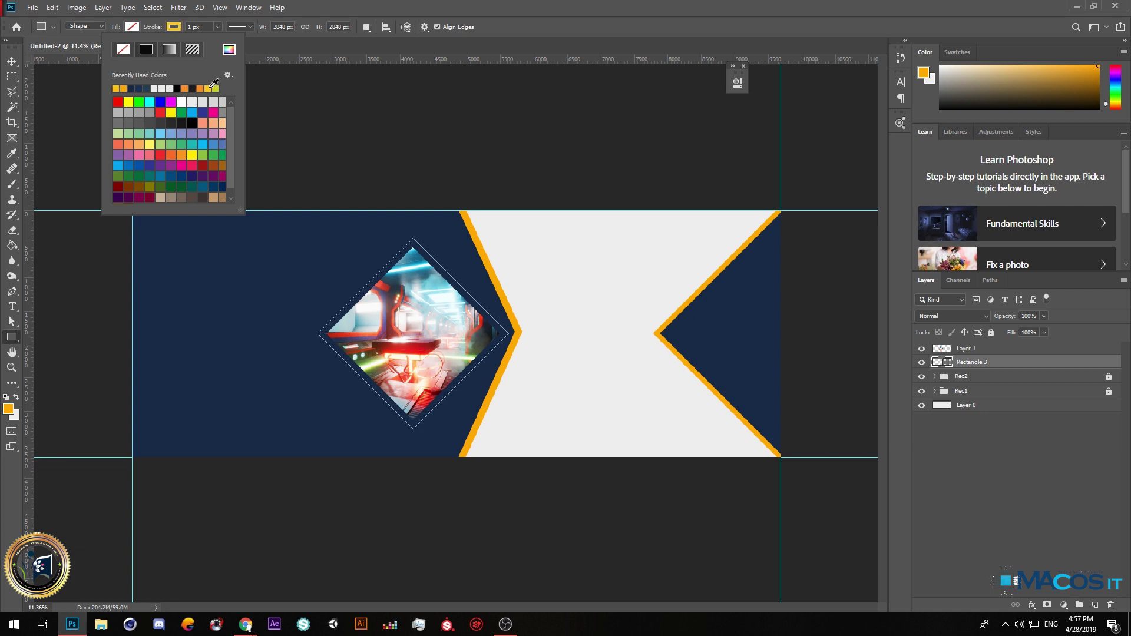
click(218, 26)
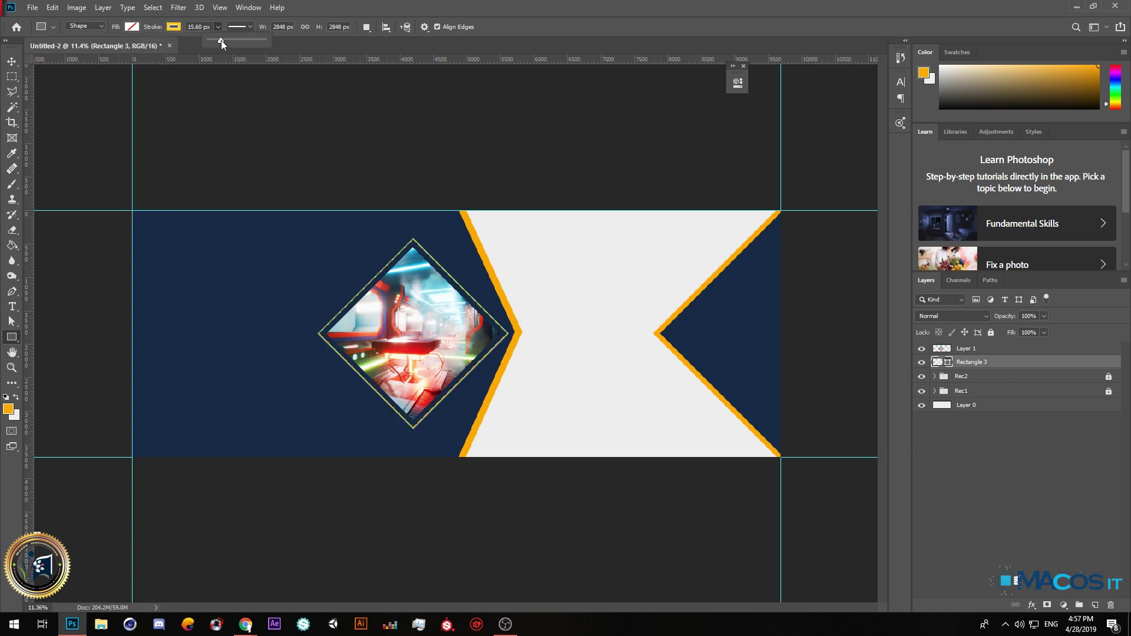
click(180, 27)
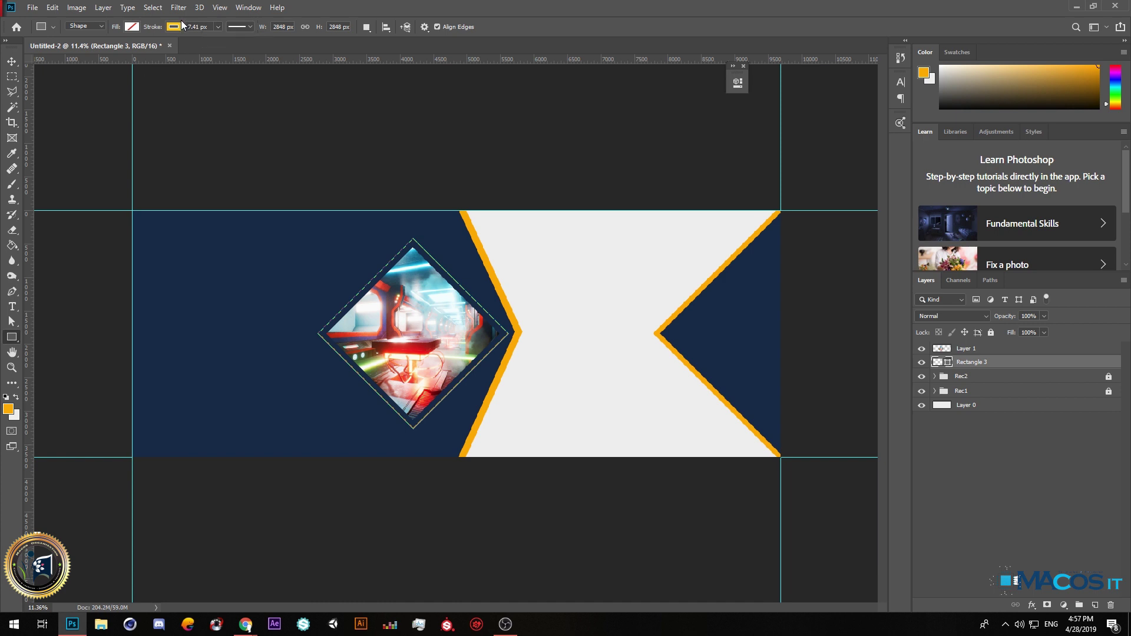
click(180, 27)
click(229, 49)
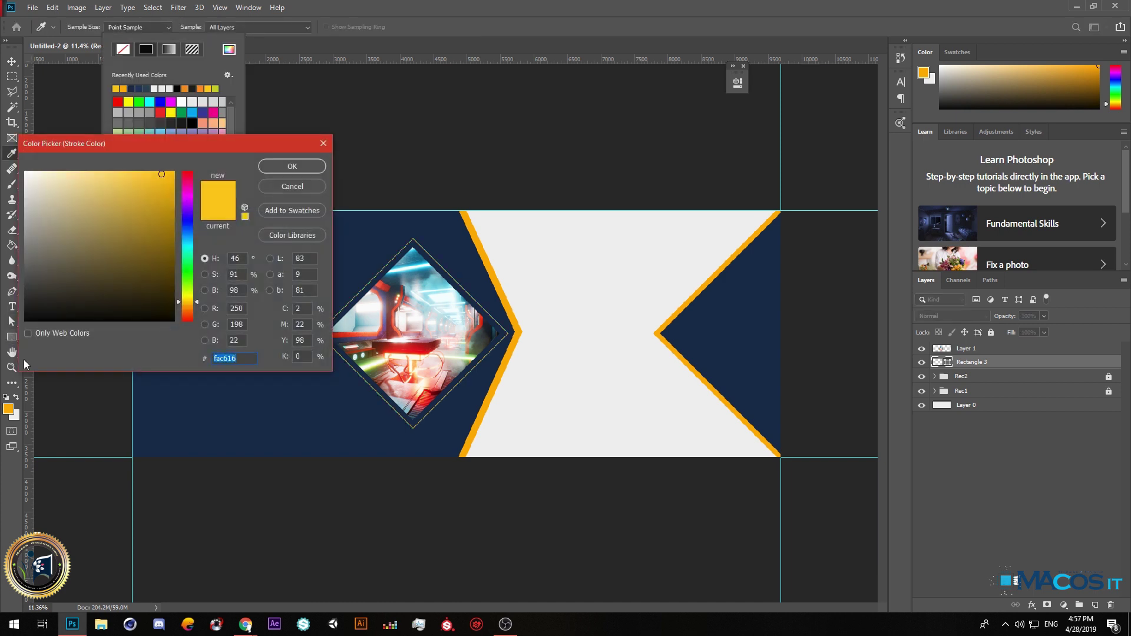
click(501, 279)
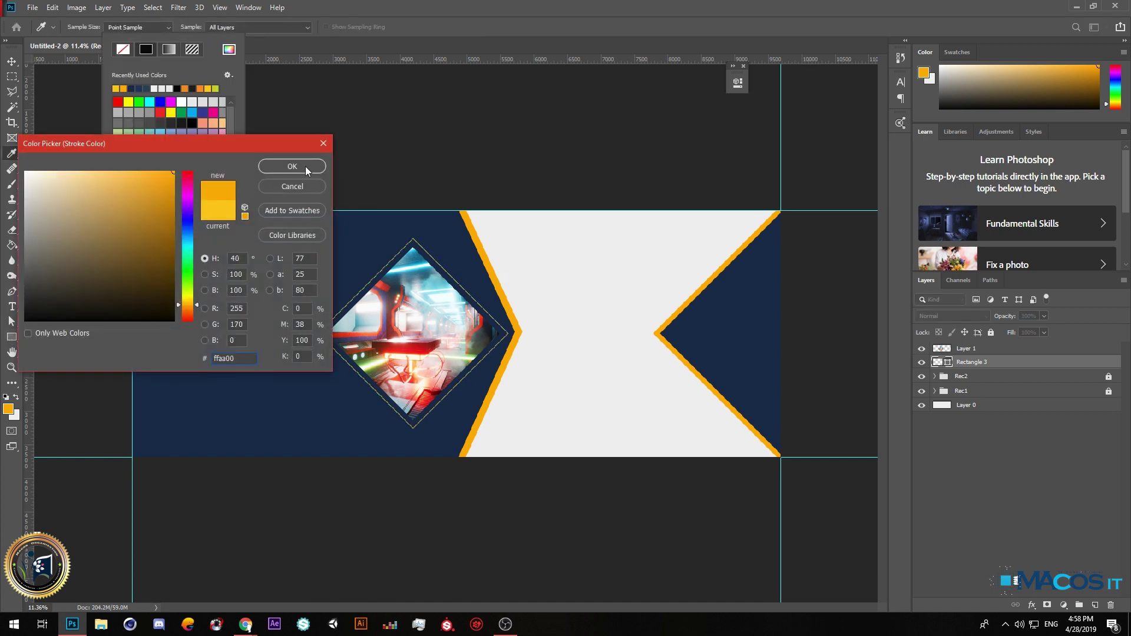
click(305, 166)
Set the diamond's stroke width, trying 12 px before settling on 20 px.
scroll(428, 266, up, 8)
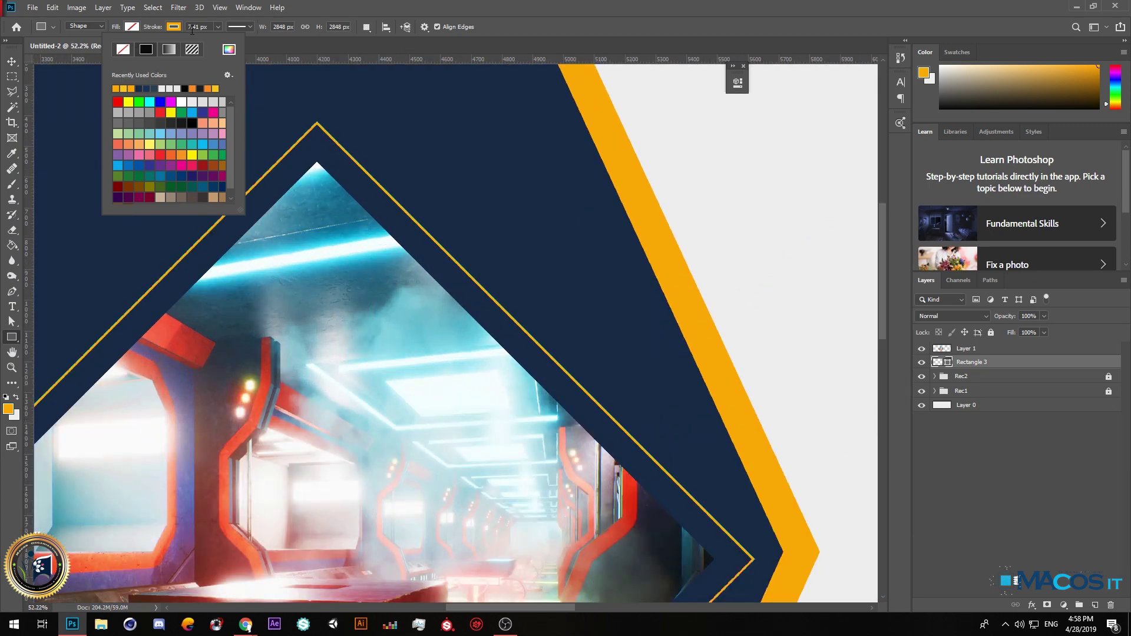
click(211, 26)
text(12)
key(Return)
click(186, 30)
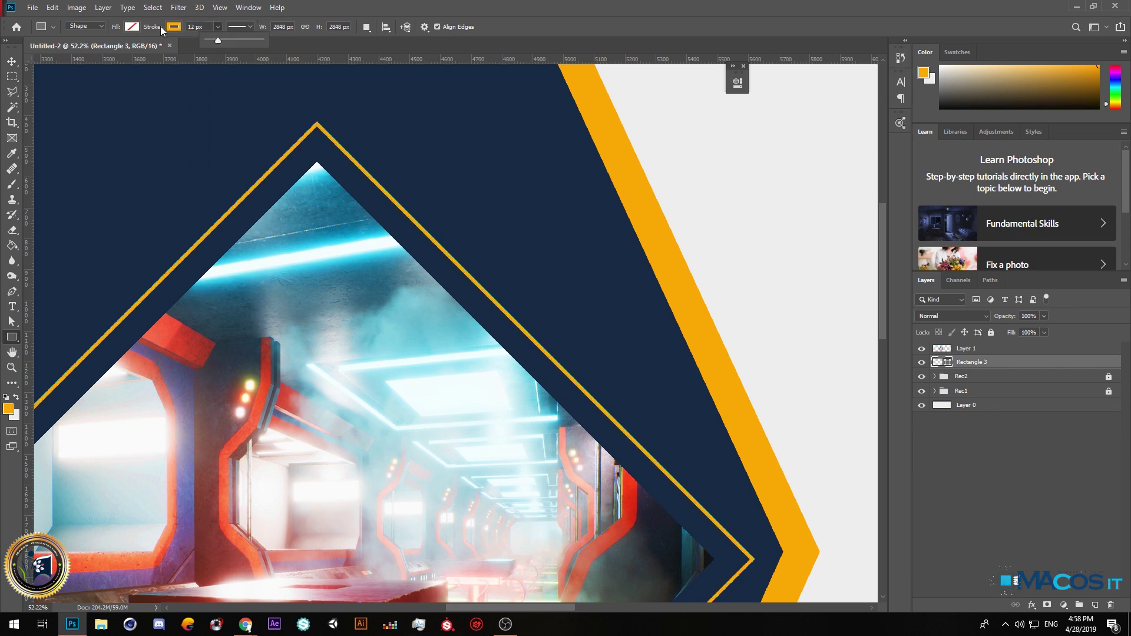
click(204, 29)
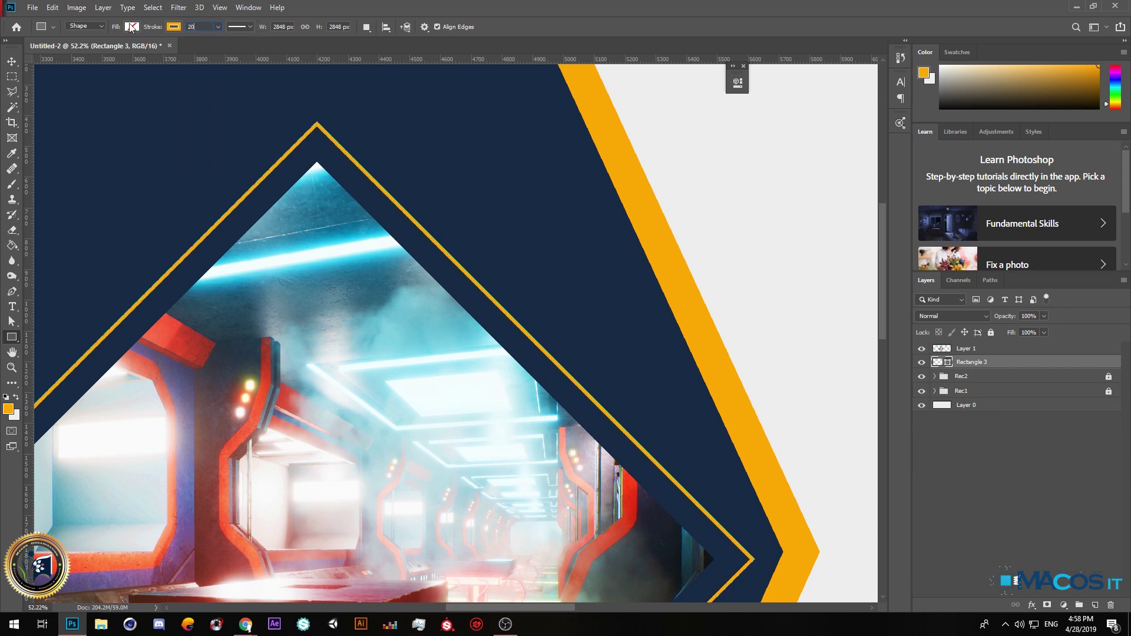
key(Return)
key(v)
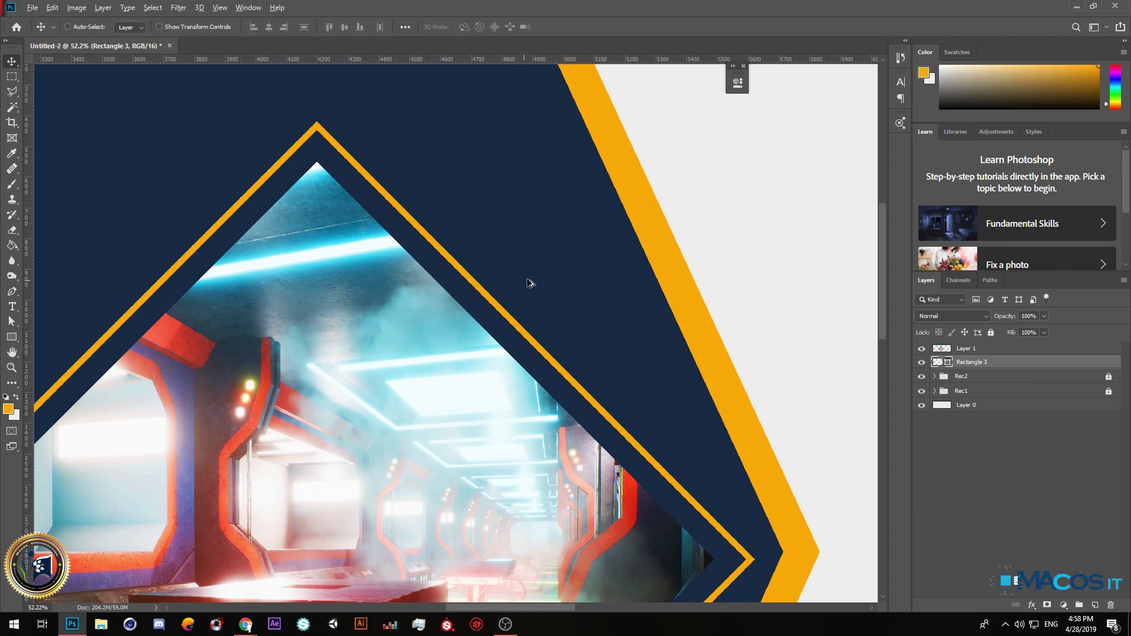
key(ctrl+0)
Add a Color Balance adjustment clipped to Layer 1 with midtones Yellow-Blue +100 and Magenta-Green -35.
key(ctrl+minus)
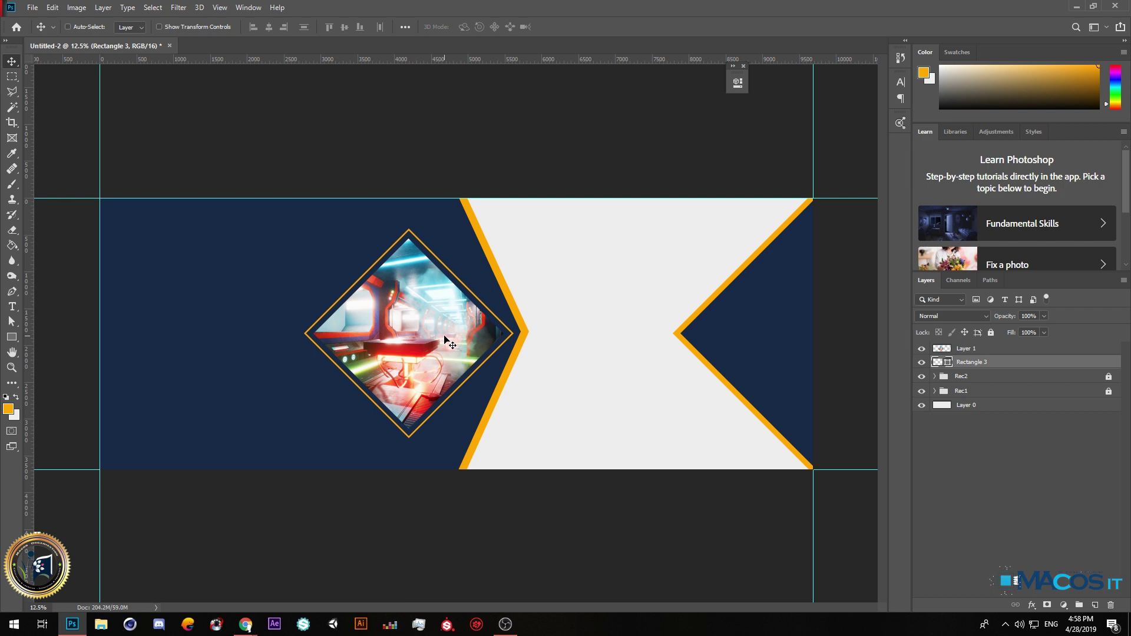
click(989, 349)
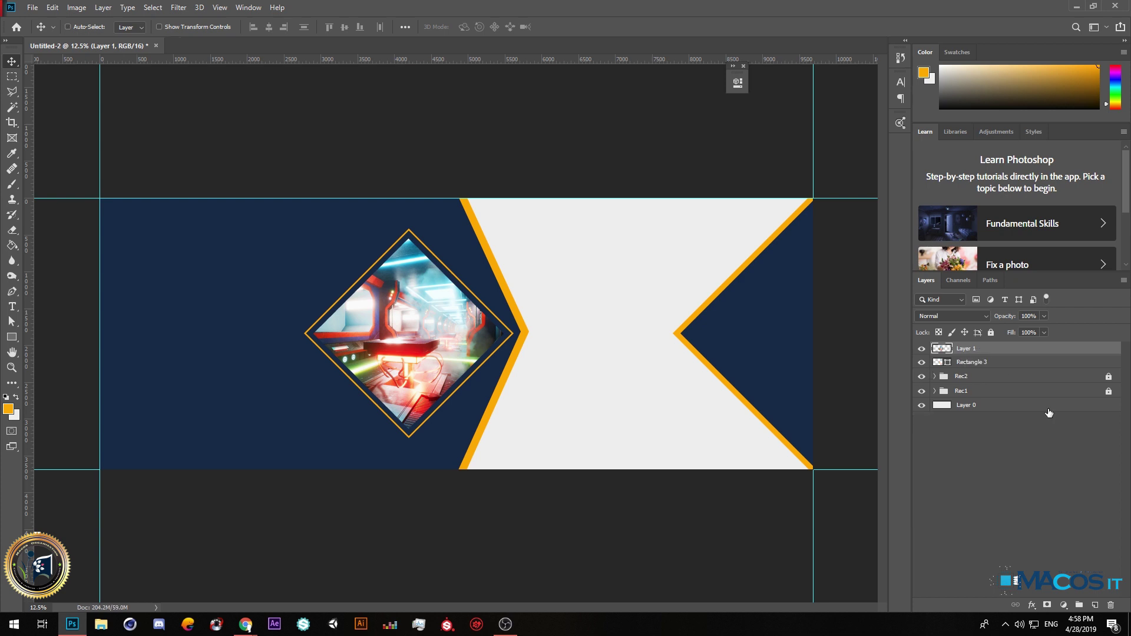
click(1063, 607)
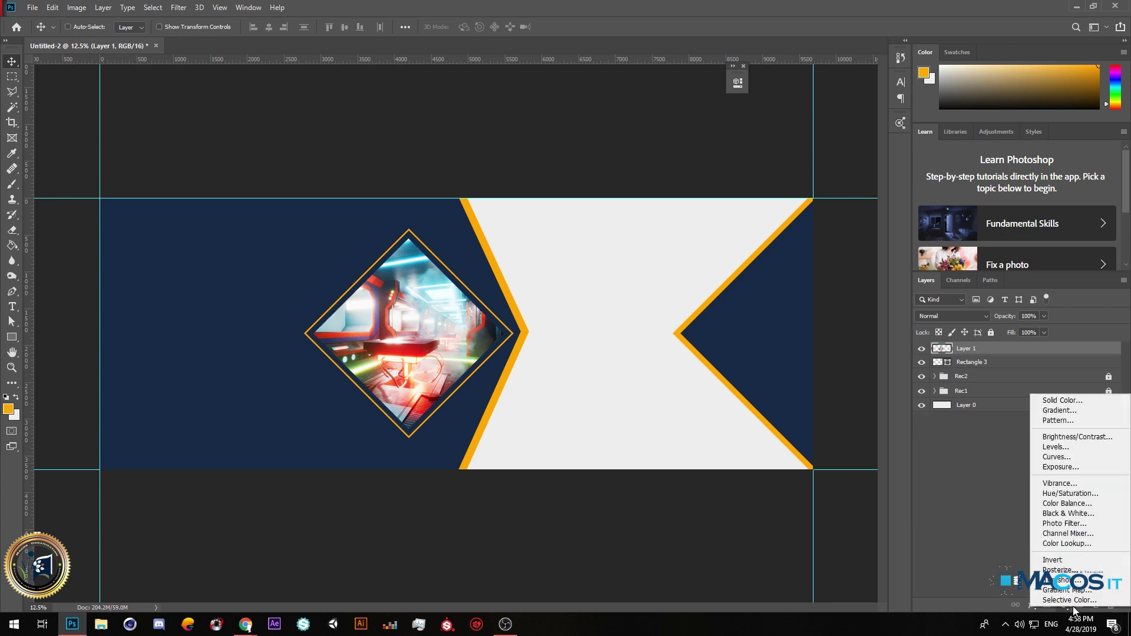
click(1087, 505)
drag(621, 180, 662, 179)
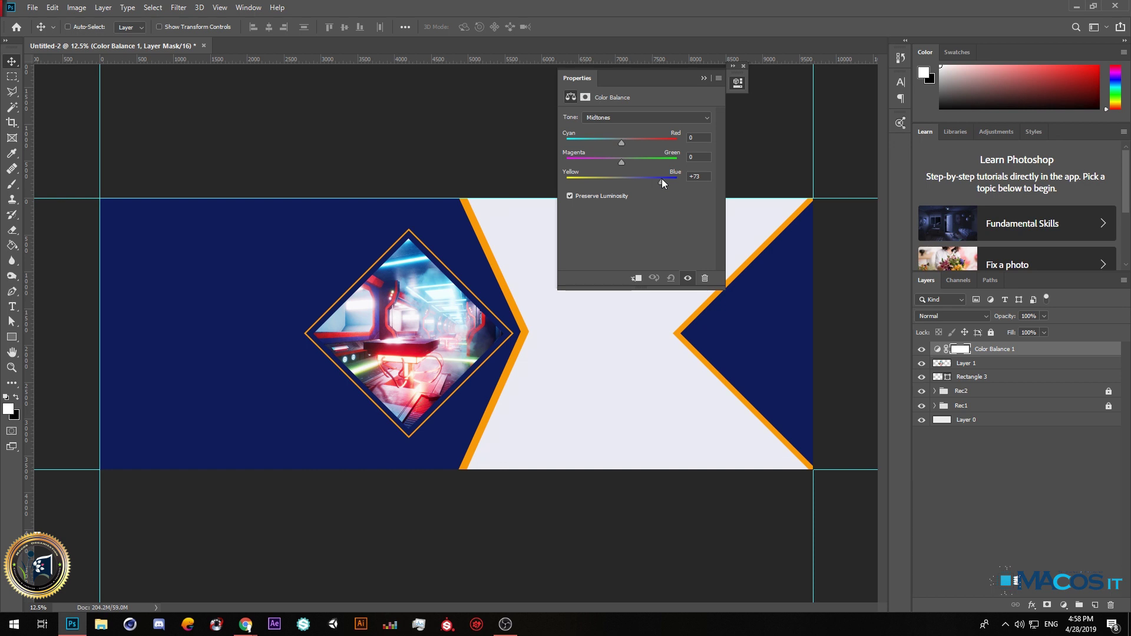
click(638, 278)
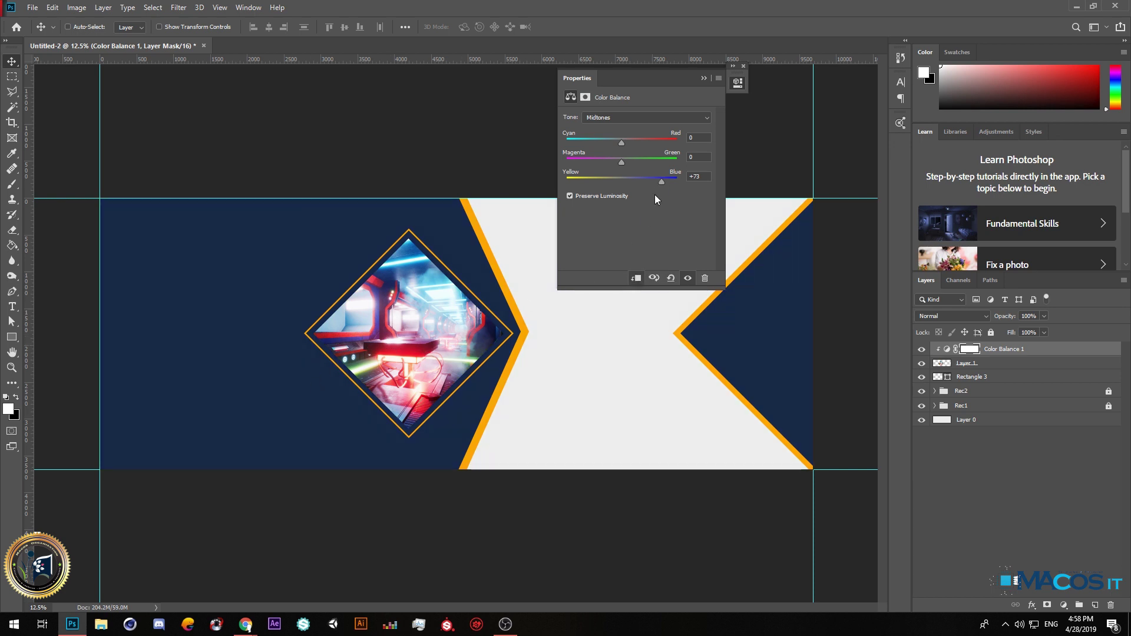
drag(621, 162, 603, 164)
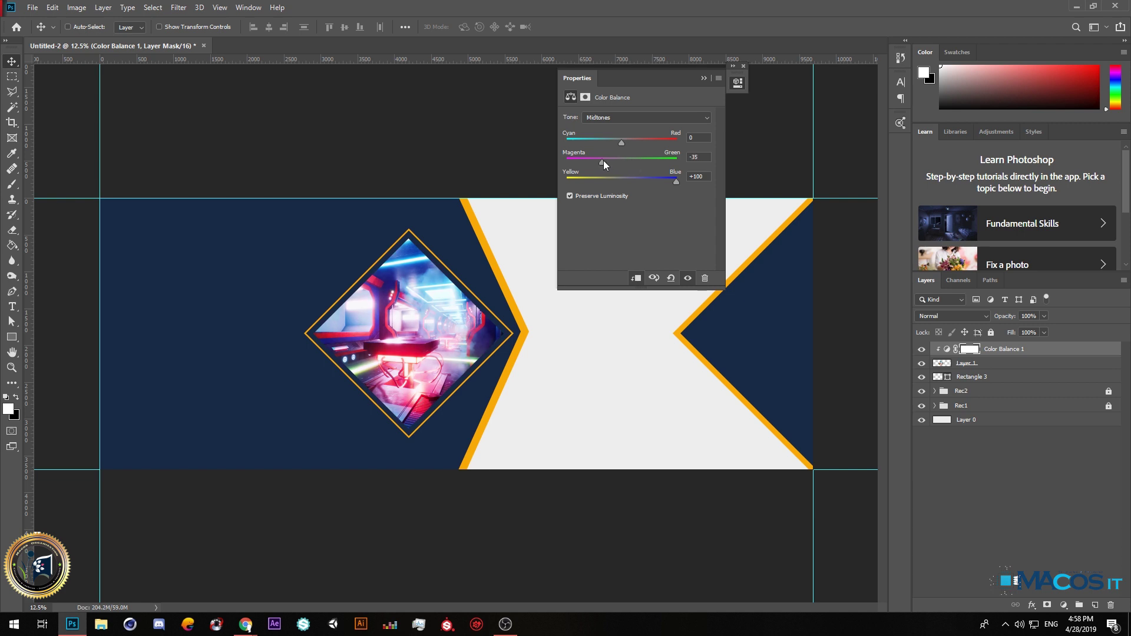
click(701, 78)
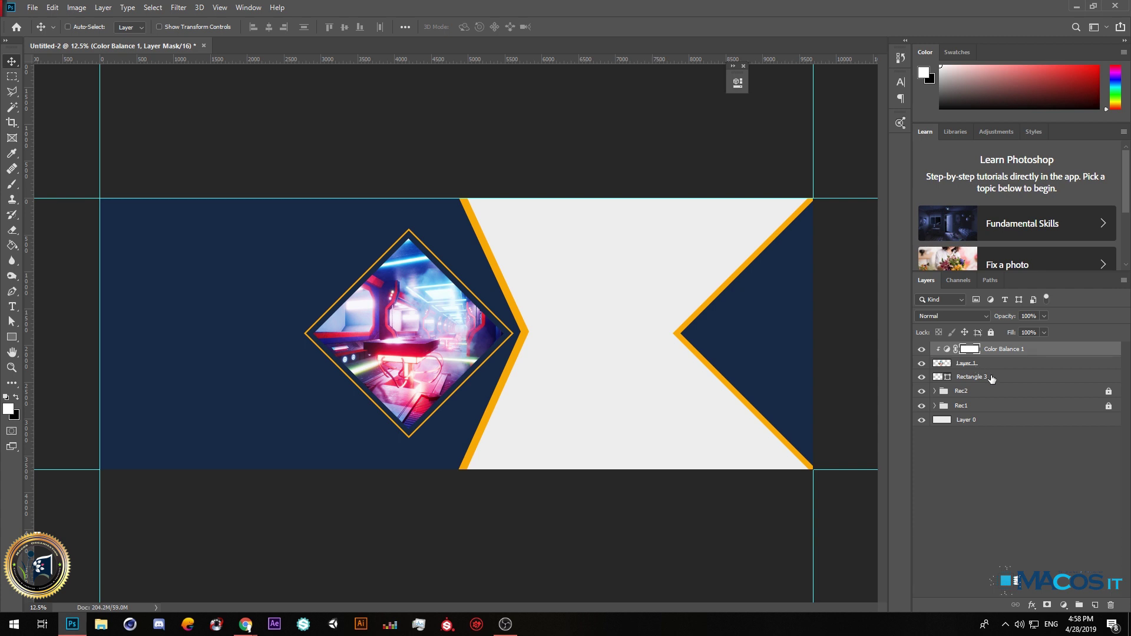
shift+click(992, 378)
Group the photo, adjustment and diamond layers and name the group 'Image'.
key(ctrl+g)
double_click(966, 349)
text(Image)
key(Return)
Duplicate the Image group to the left at about 82% size and nudge the original slightly left.
alt+drag(435, 337, 246, 336)
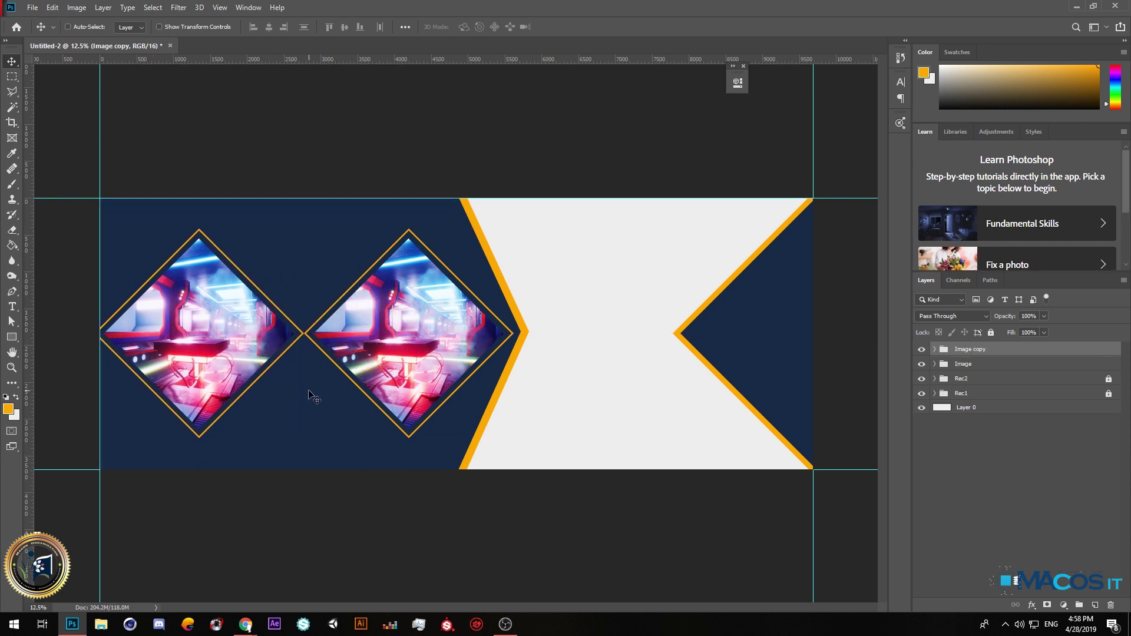
key(ctrl+t)
drag(304, 437, 266, 401)
drag(215, 337, 227, 354)
key(Return)
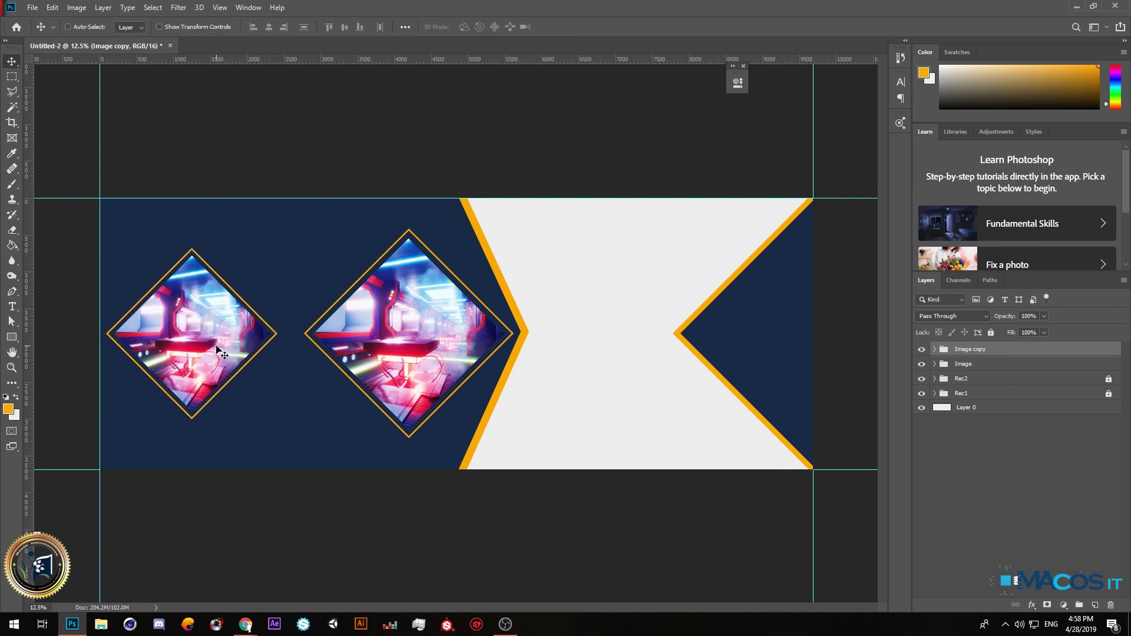
click(983, 366)
drag(431, 357, 418, 357)
scroll(365, 365, down, 5)
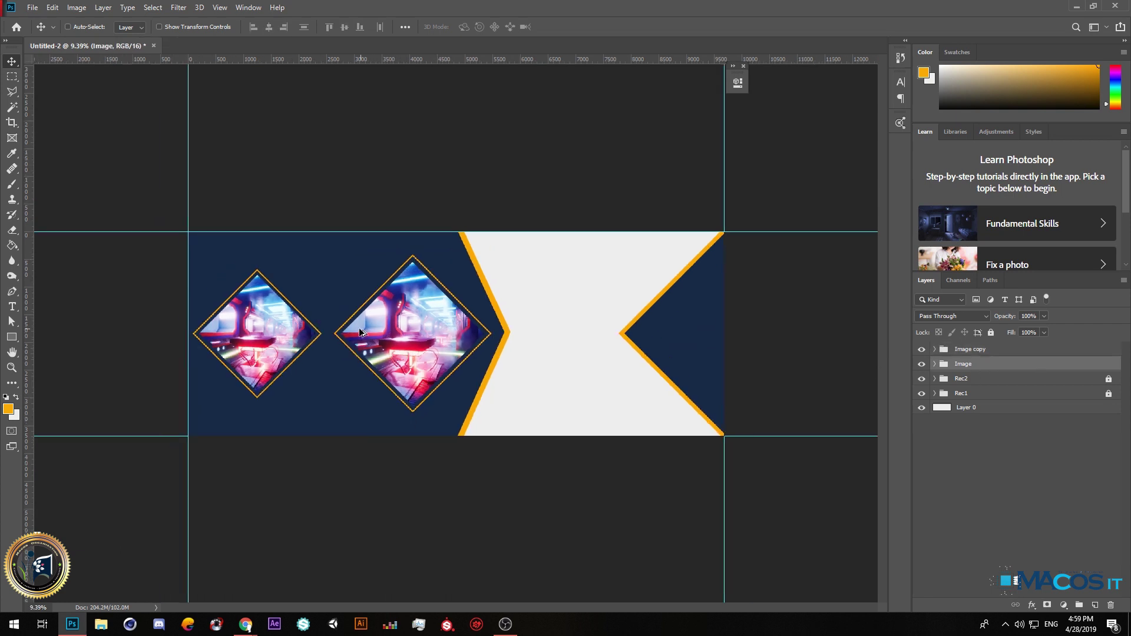
scroll(678, 330, up, 5)
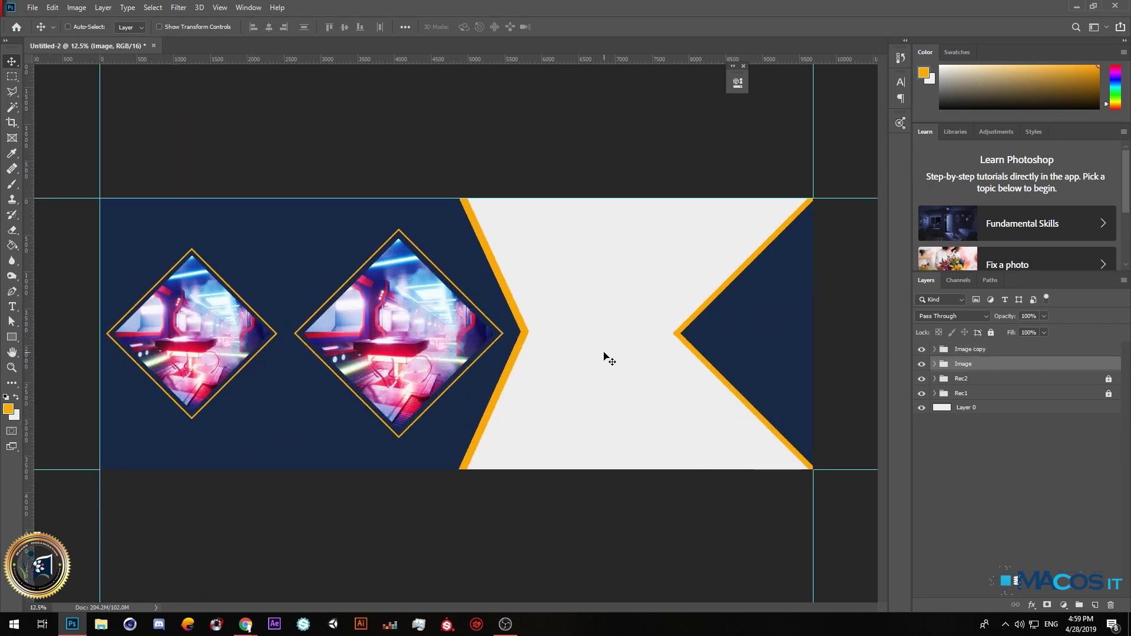
Open the HAKARY LOGO image file.
click(32, 8)
click(47, 33)
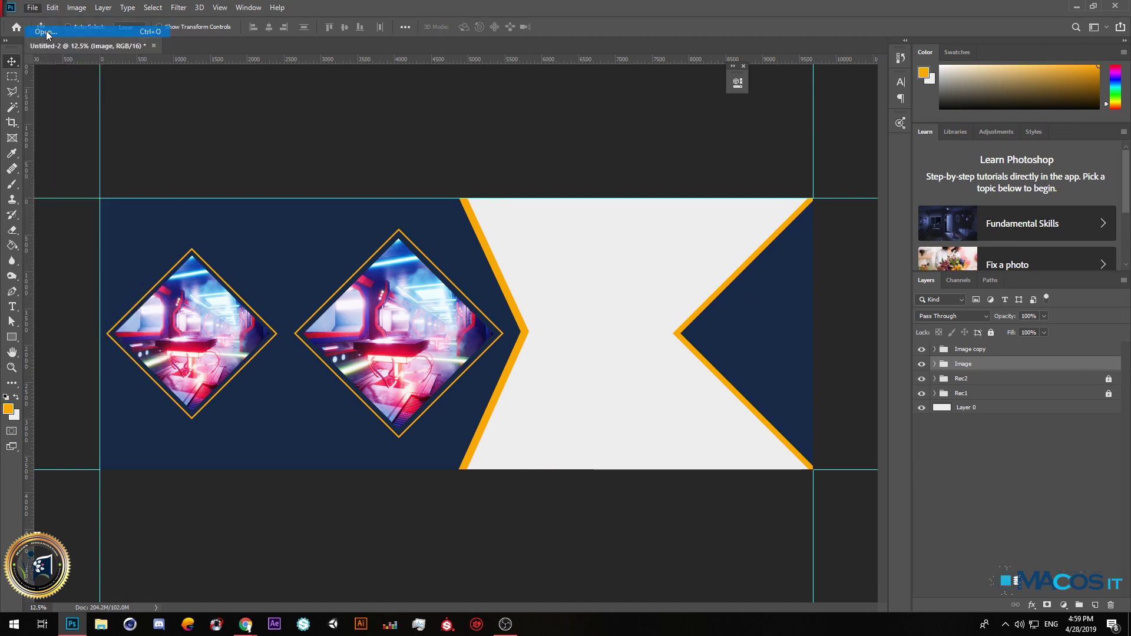
scroll(333, 160, down, 2)
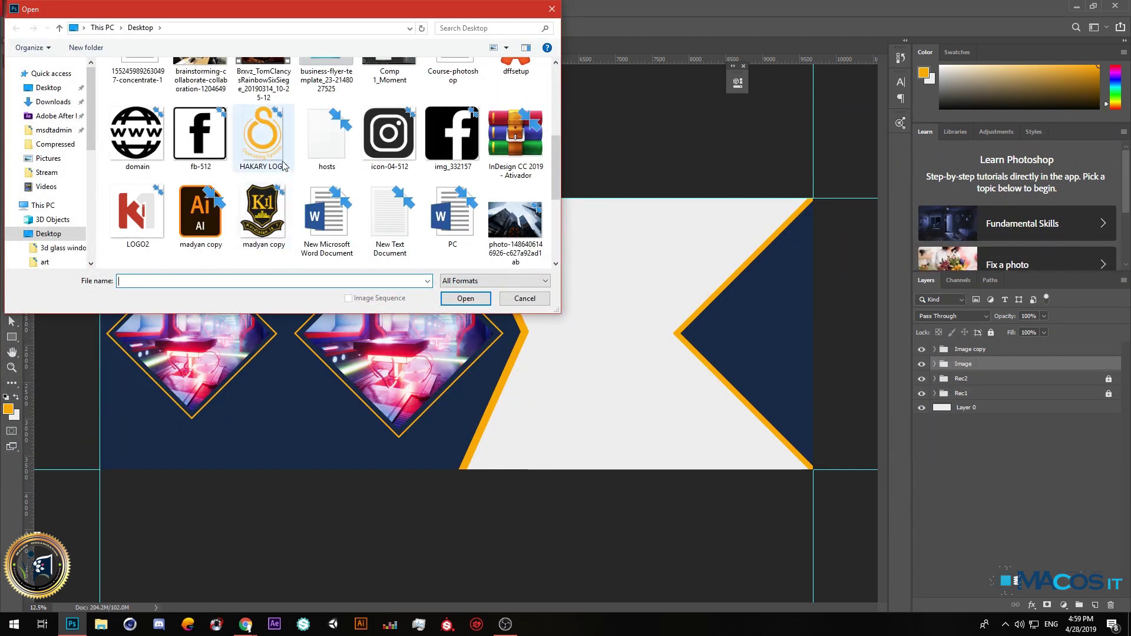
double_click(264, 136)
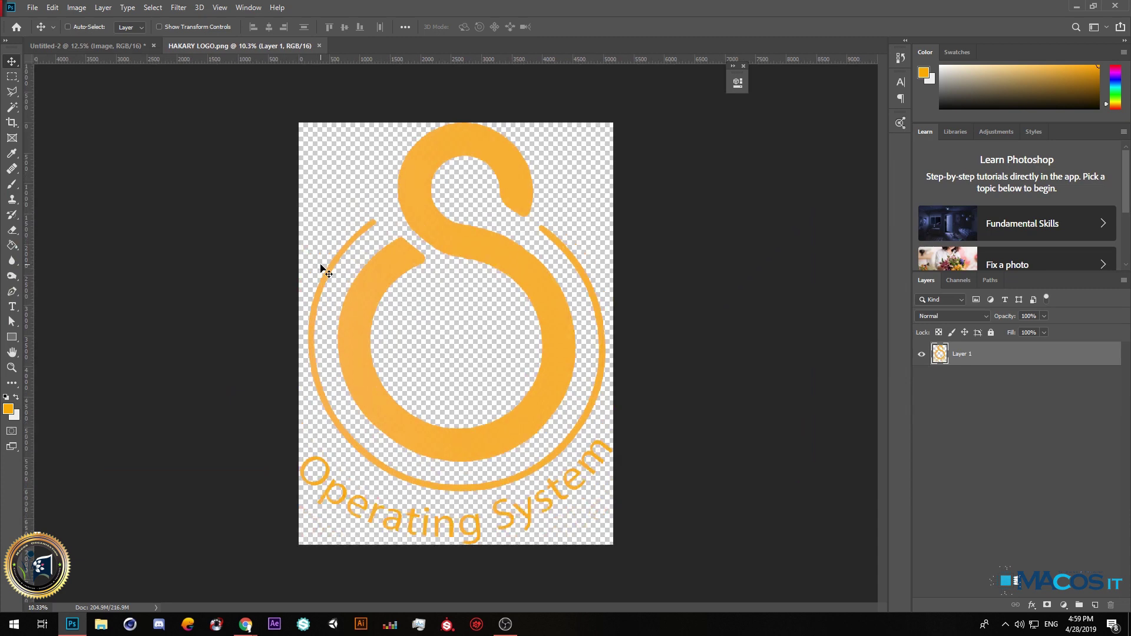
Erase the 'Operating System' arc lettering from the logo and drag it into the Untitled-2 banner.
click(14, 110)
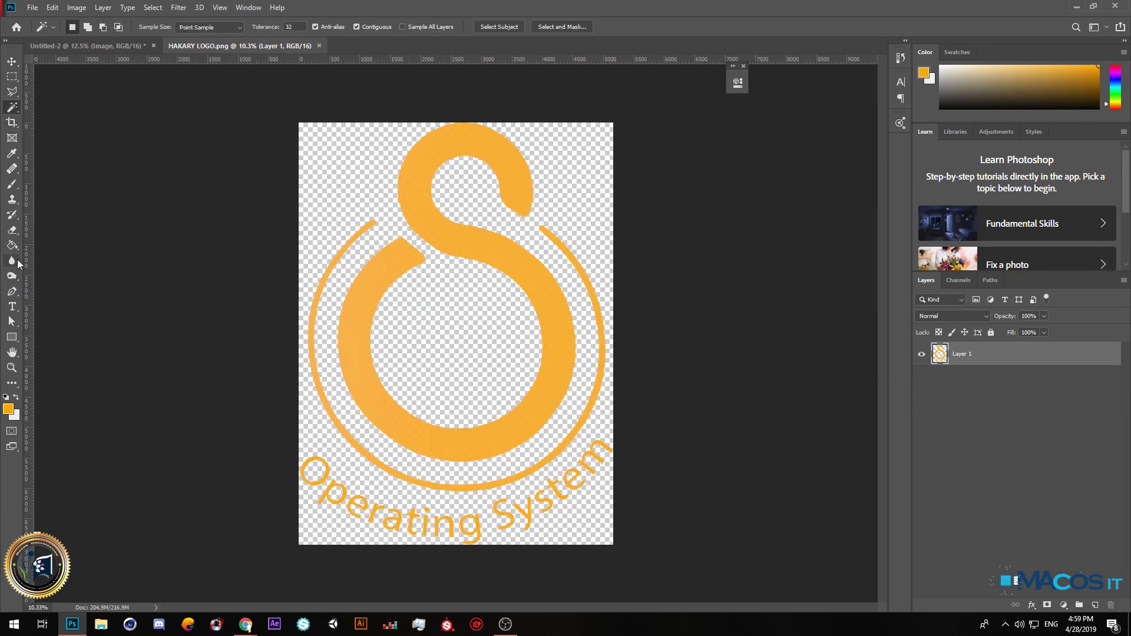
click(14, 234)
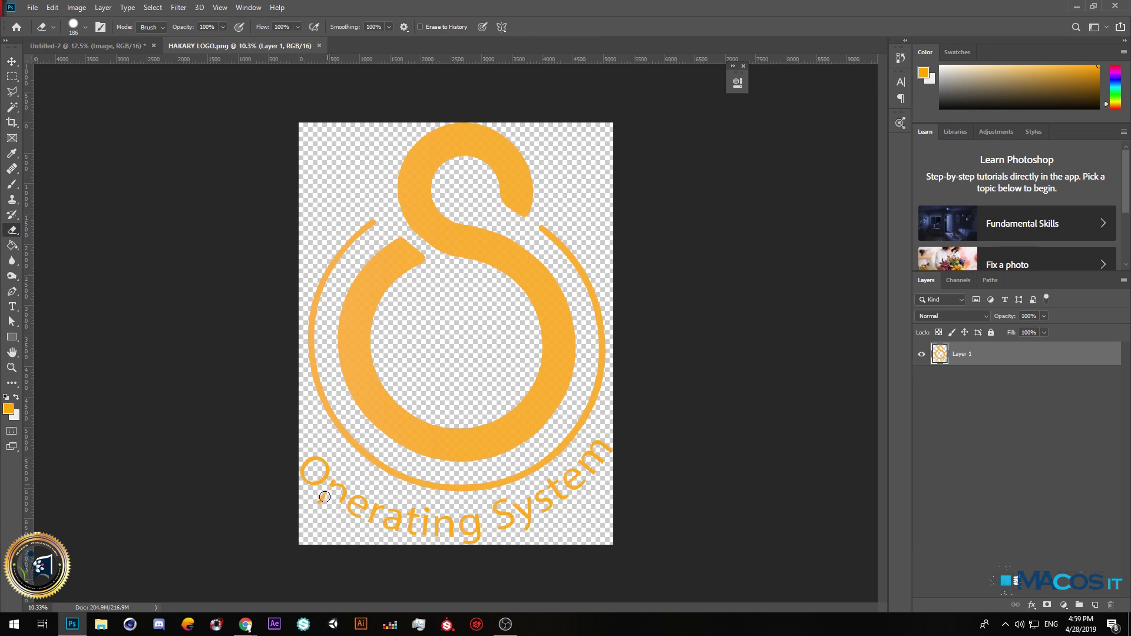
click(316, 492)
mouse_move(316, 493)
mouse_down()
mouse_move(473, 537)
mouse_move(531, 527)
mouse_move(605, 478)
mouse_up()
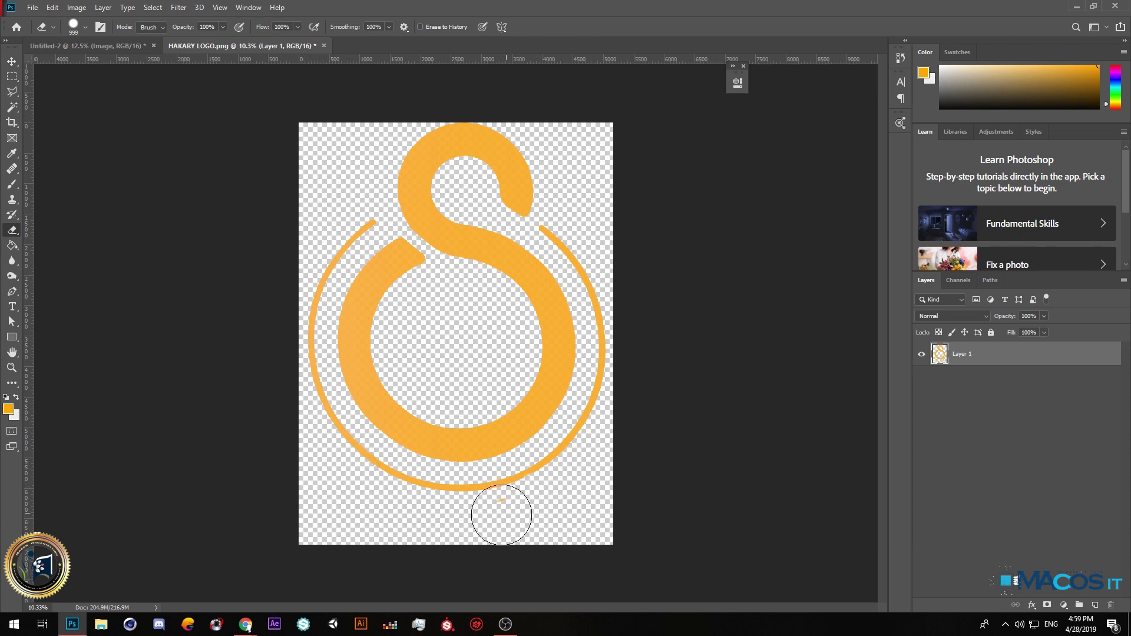
key(ctrl+z)
mouse_move(532, 524)
mouse_down()
mouse_move(488, 529)
mouse_move(623, 504)
mouse_move(620, 475)
mouse_move(599, 464)
mouse_move(590, 495)
mouse_move(475, 529)
mouse_move(494, 527)
mouse_move(381, 519)
mouse_move(284, 463)
mouse_move(147, 450)
mouse_up()
key(v)
drag(491, 251, 766, 325)
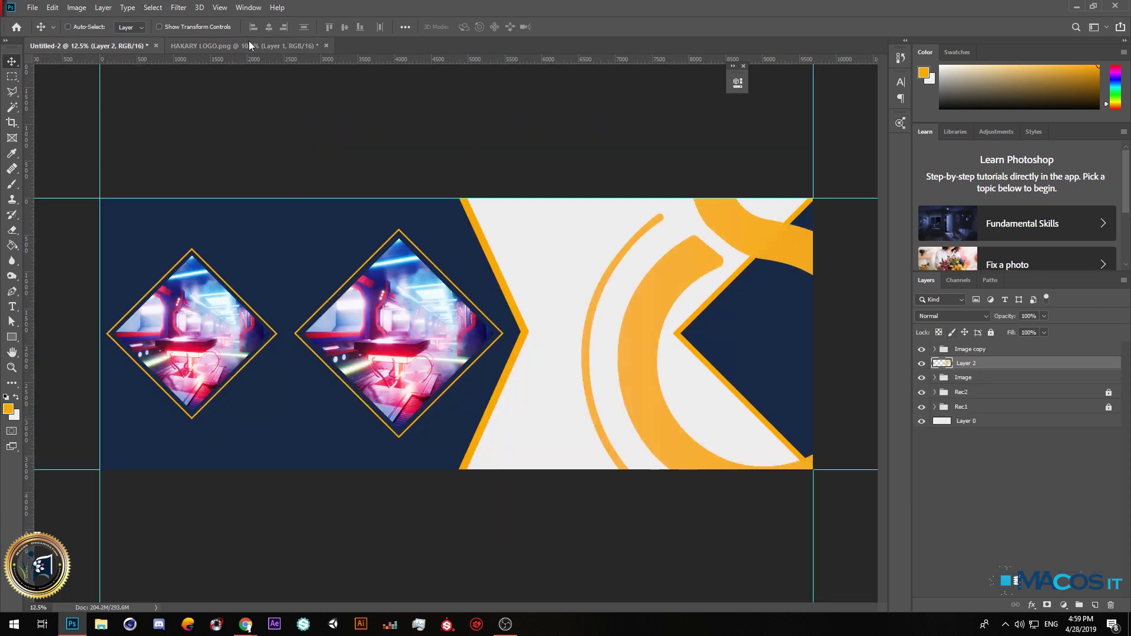
Close HAKARY LOGO.png without saving, then scale the S logo down into the right navy notch.
click(326, 45)
click(561, 233)
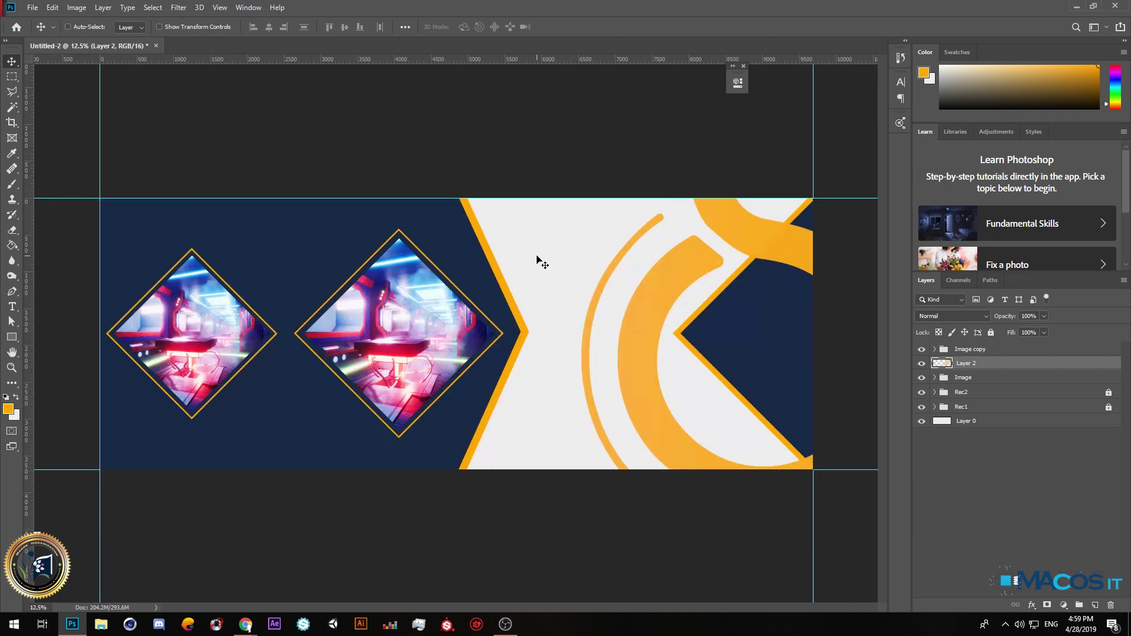
key(ctrl+t)
key(ctrl+minus)
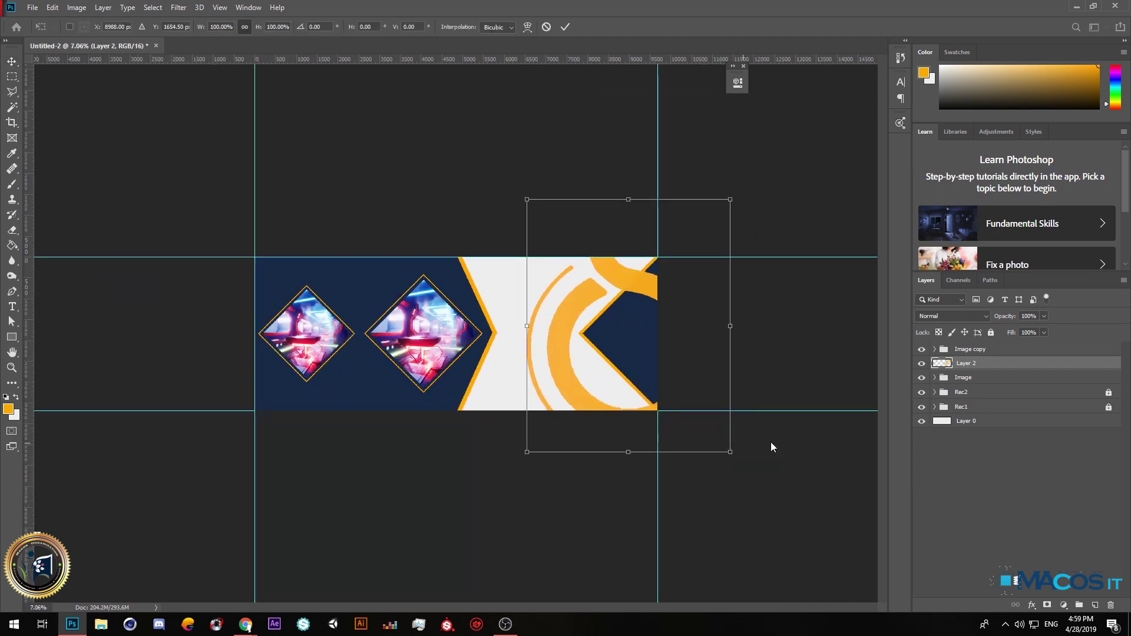
drag(732, 454, 629, 327)
drag(364, 294, 794, 334)
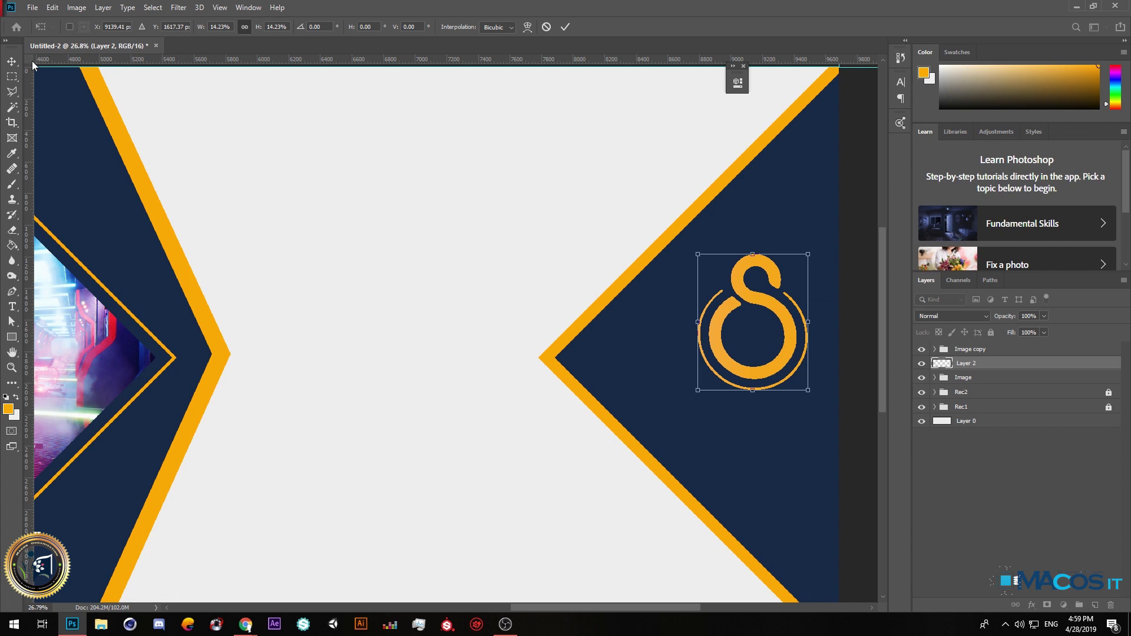
key(Return)
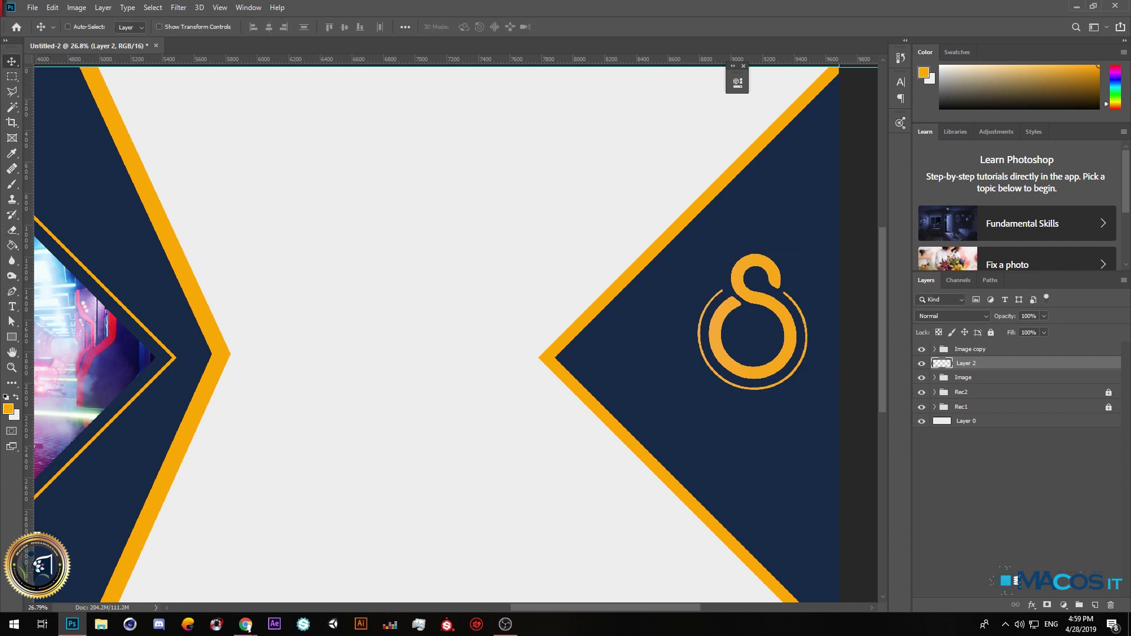
click(245, 624)
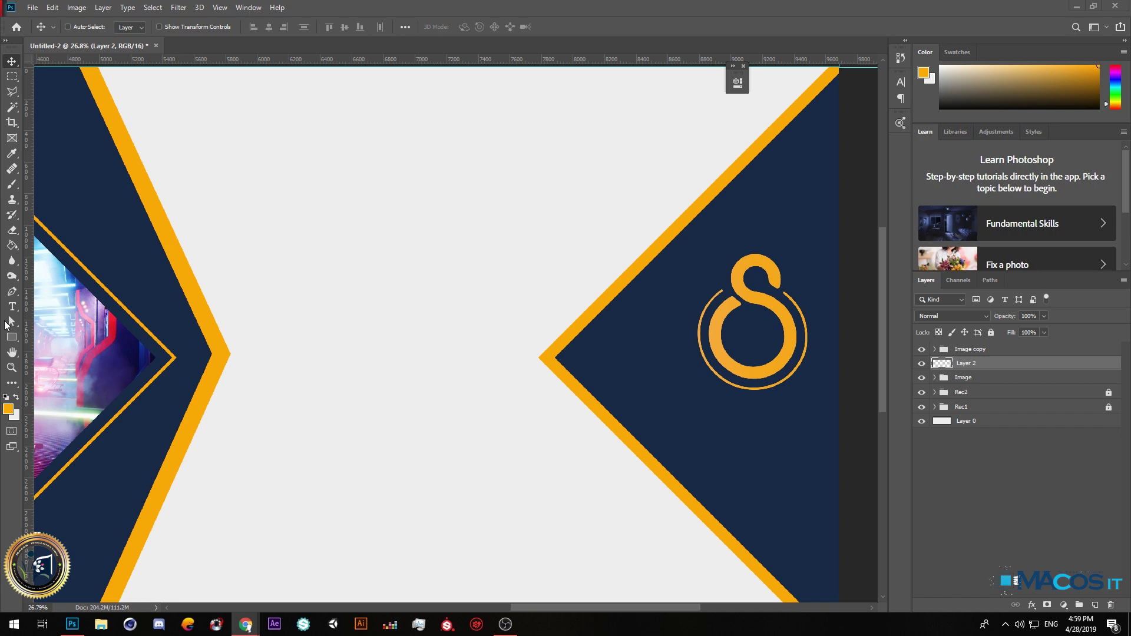
Give Layer 2's logo a Color Overlay sampled from the banner's orange stripe.
right_click(1048, 351)
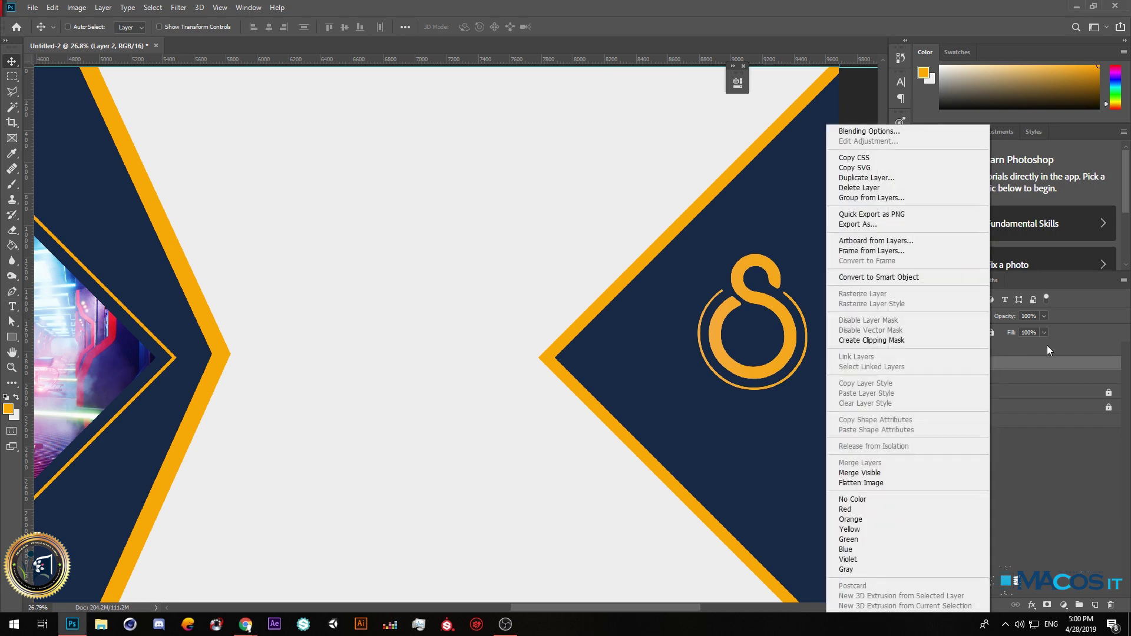
click(889, 131)
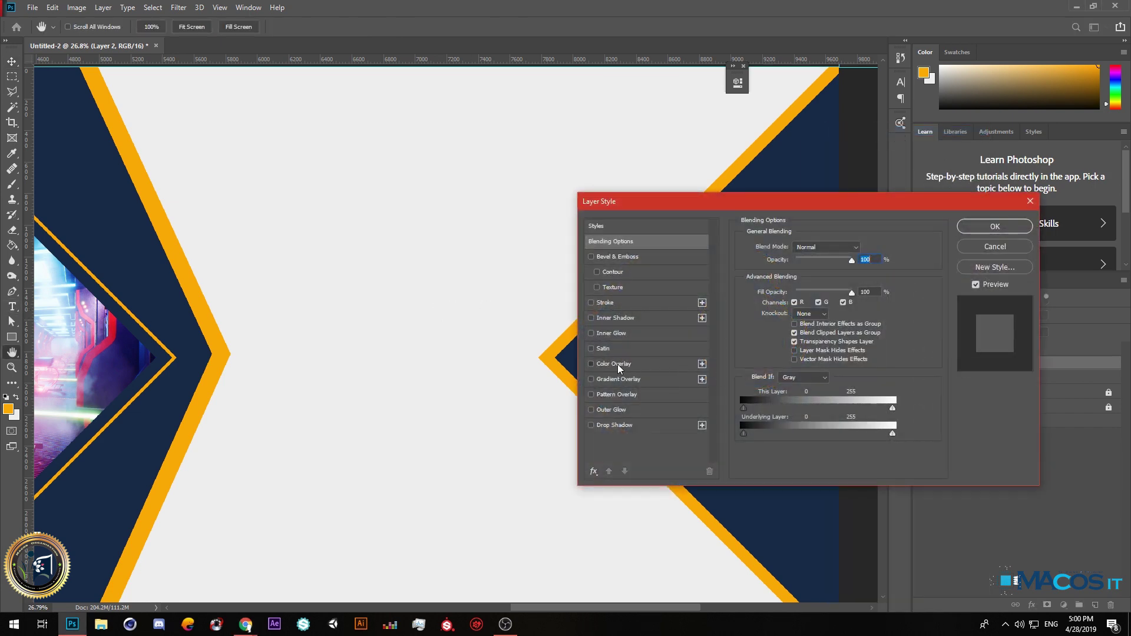
click(620, 369)
click(863, 248)
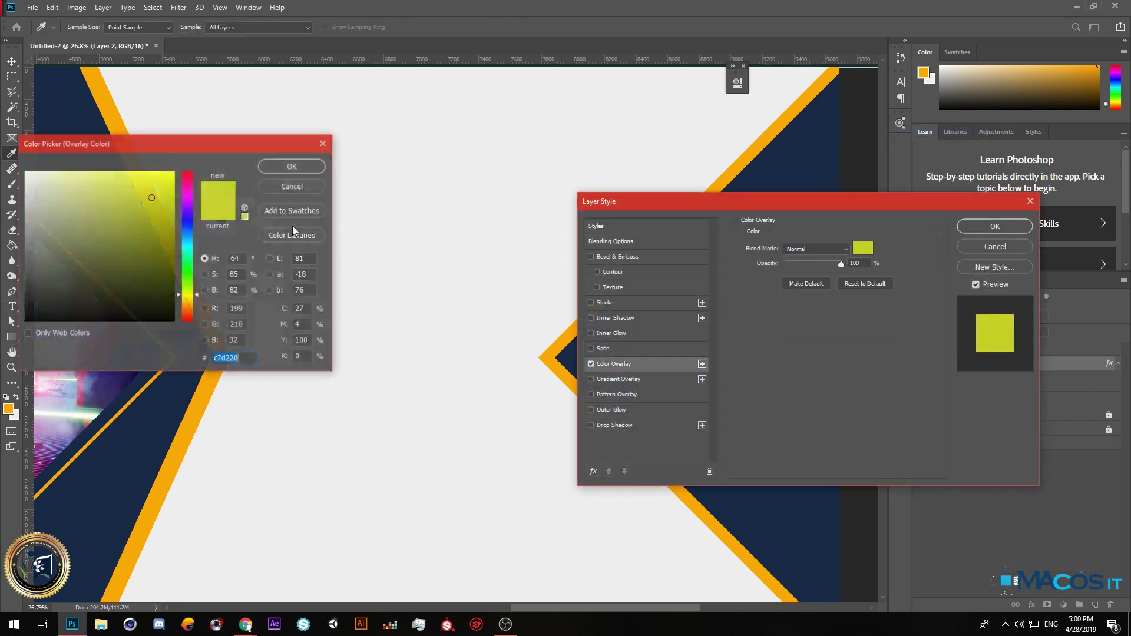
click(200, 411)
click(304, 168)
click(999, 226)
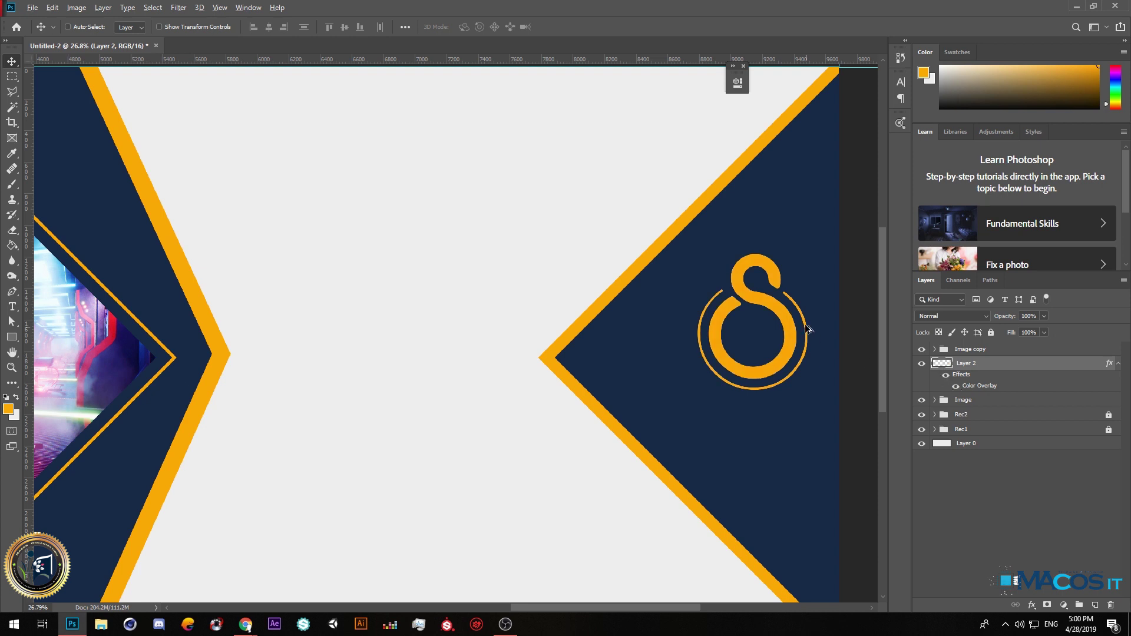
scroll(806, 328, up, 4)
scroll(775, 294, down, 6)
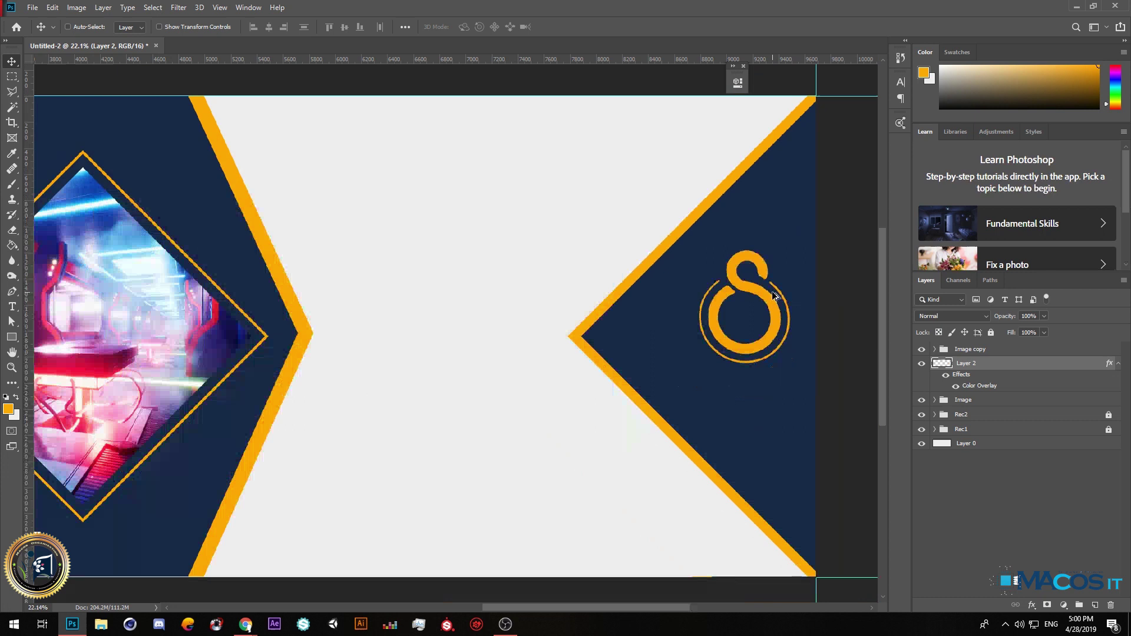
Type 'Your Logo' below the logo mark, enlarge it, and centre it underneath.
click(12, 306)
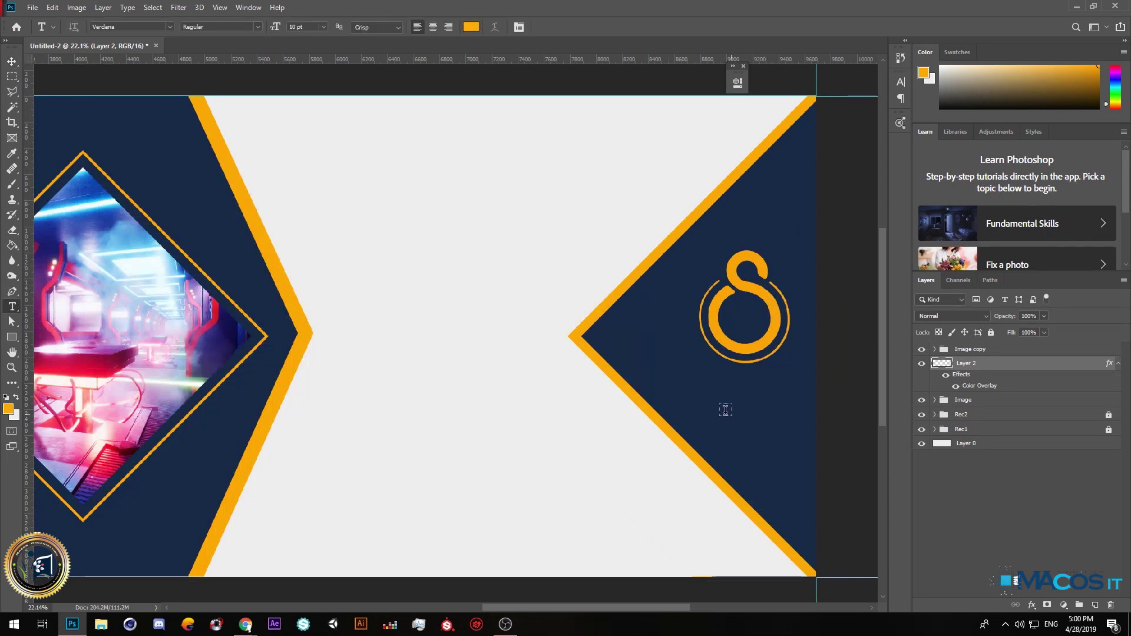
click(710, 389)
text(Your Log)
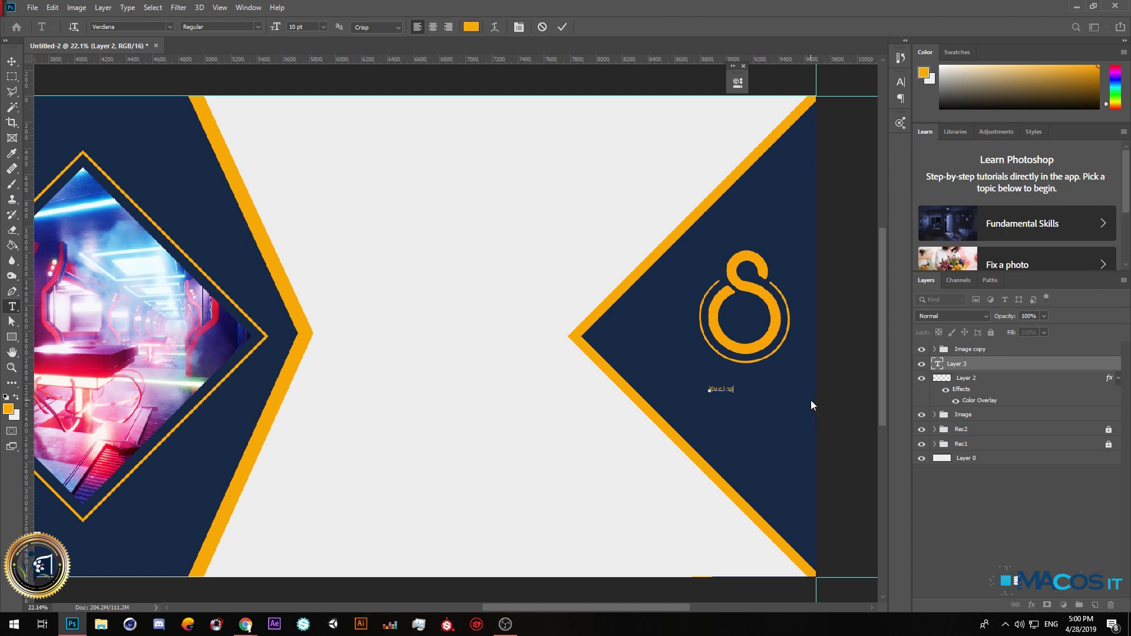
key(BackSpace)
key(BackSpace)
key(BackSpace)
key(BackSpace)
text(Logo)
key(ctrl+a)
drag(275, 26, 293, 29)
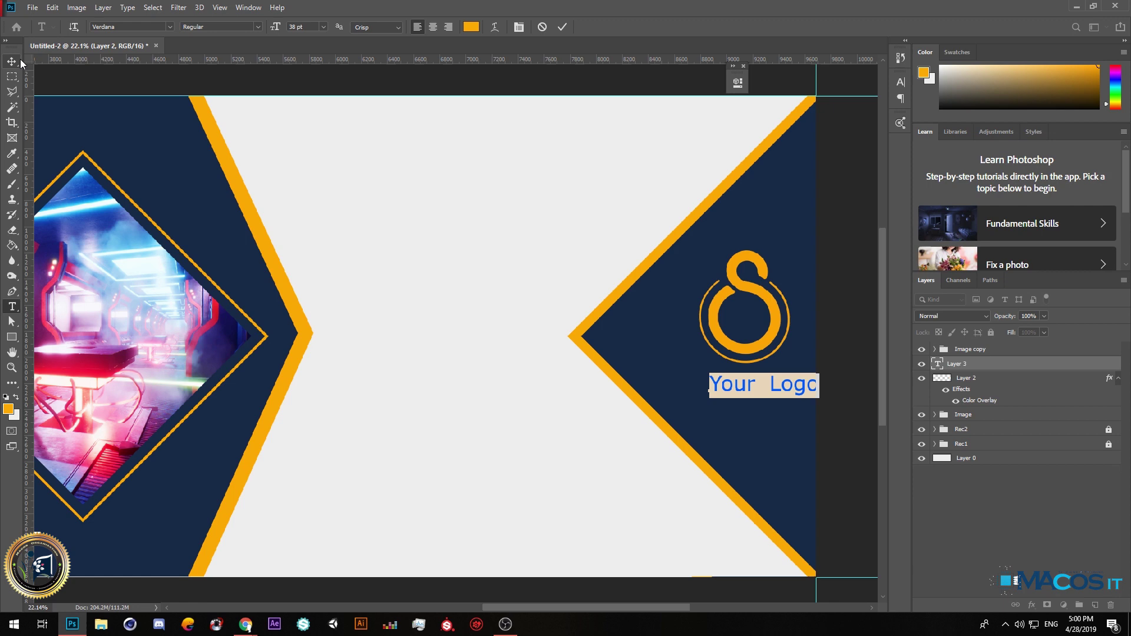
key(ctrl+Return)
key(v)
drag(745, 435, 717, 434)
Remove the extra space between 'Your' and 'Logo' and recentre the text.
click(12, 307)
click(741, 389)
key(BackSpace)
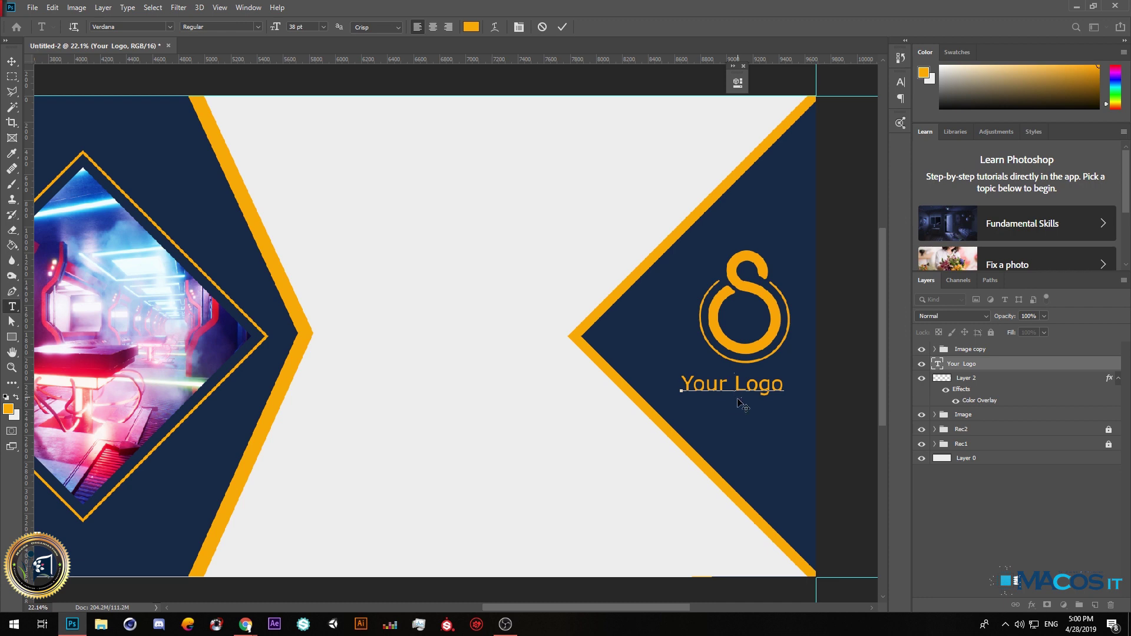
click(11, 61)
scroll(797, 396, up, 2)
drag(699, 382, 718, 378)
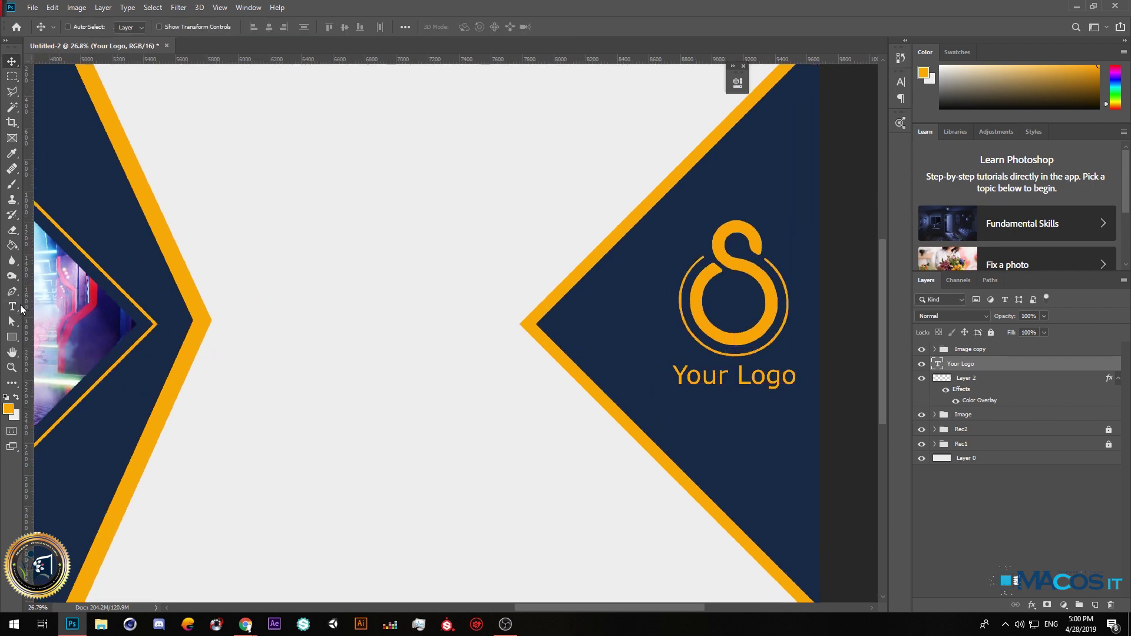
Make the 'Your Logo' text white and align it beneath the orange S emblem.
click(12, 306)
click(796, 380)
key(ctrl+a)
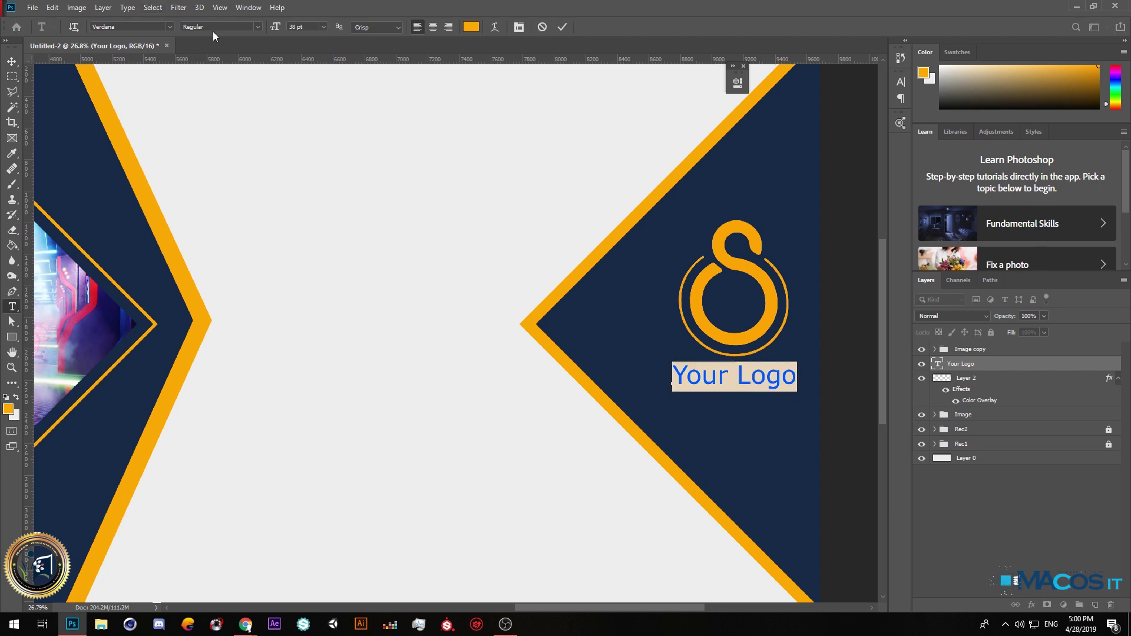
click(475, 28)
click(326, 146)
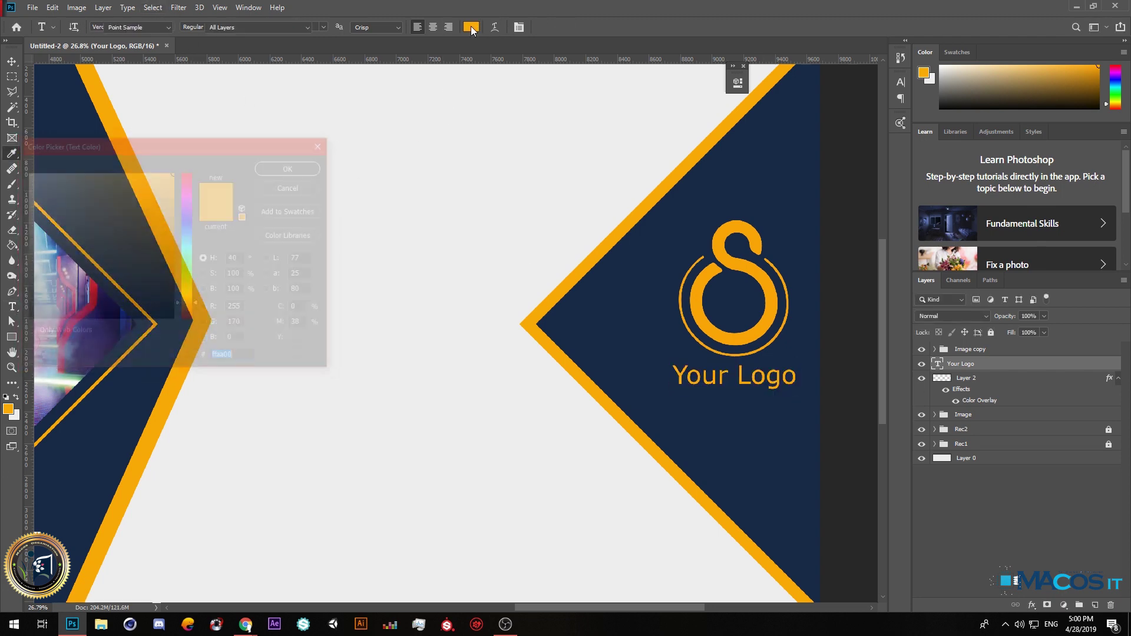
click(288, 169)
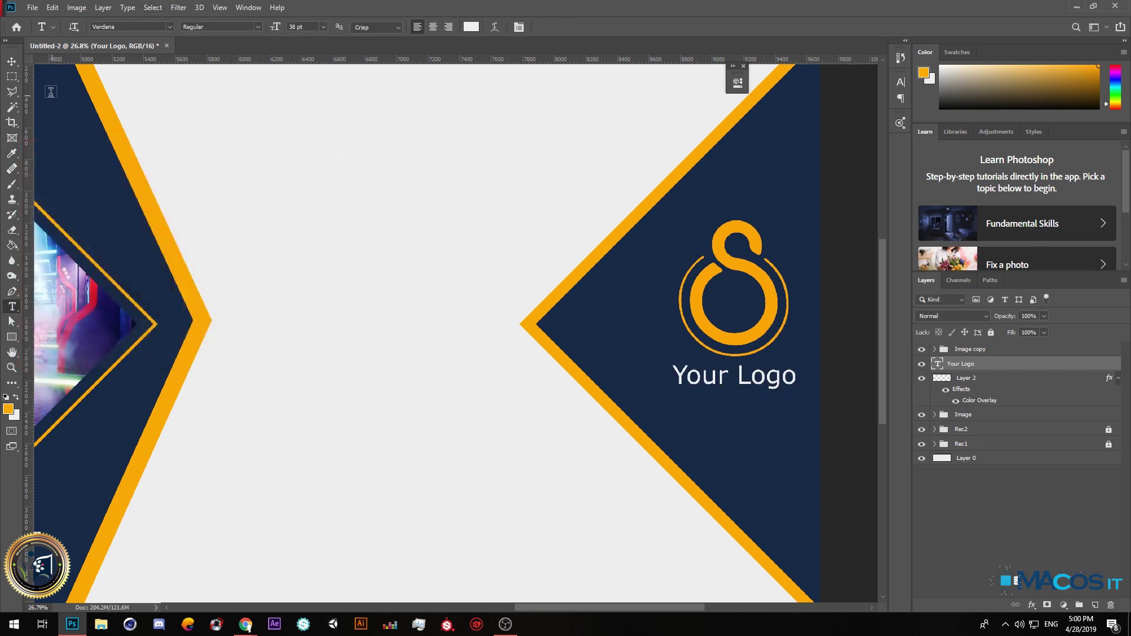
click(12, 61)
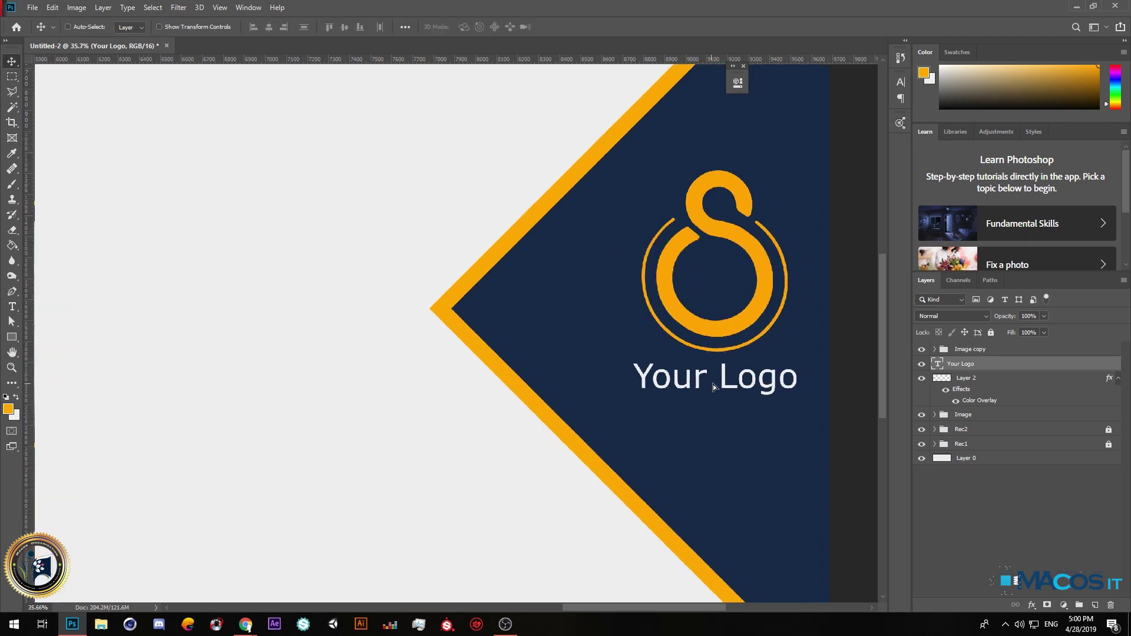
drag(730, 381, 737, 371)
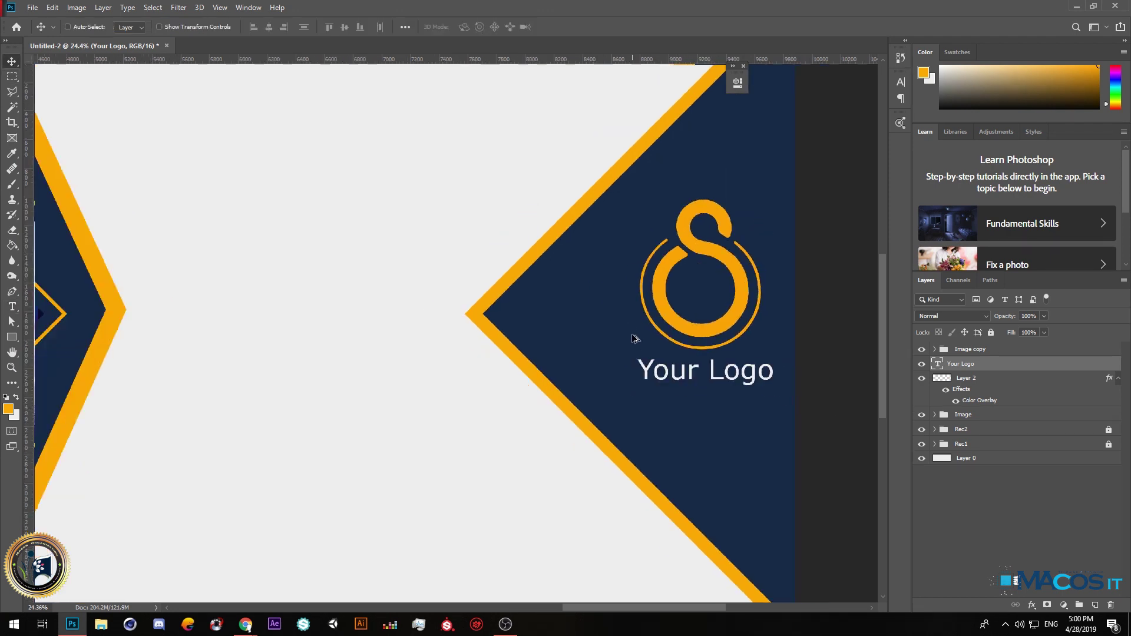
key(ctrl+0)
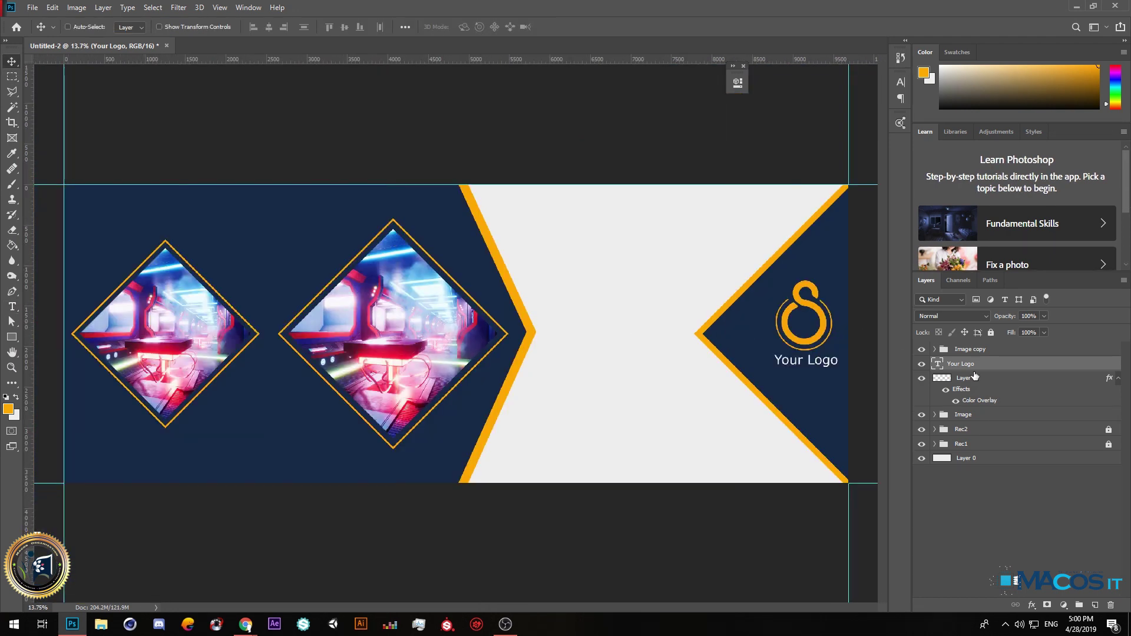
shift+click(971, 377)
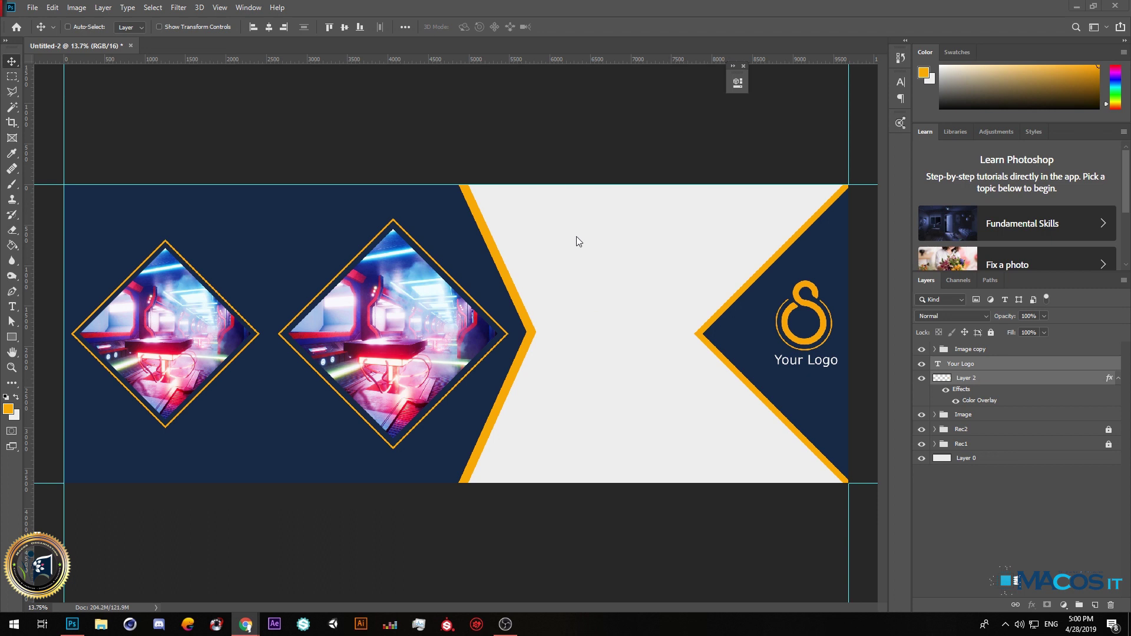
click(12, 307)
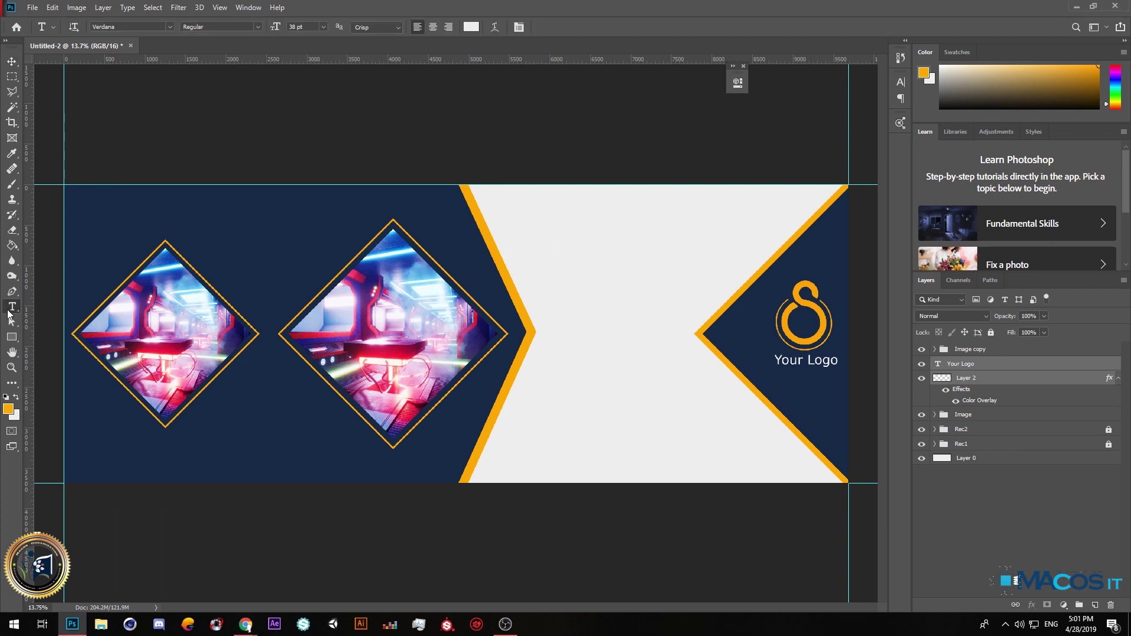
Add a near-black 'Teach' text line near the top of the grey centre panel.
click(585, 244)
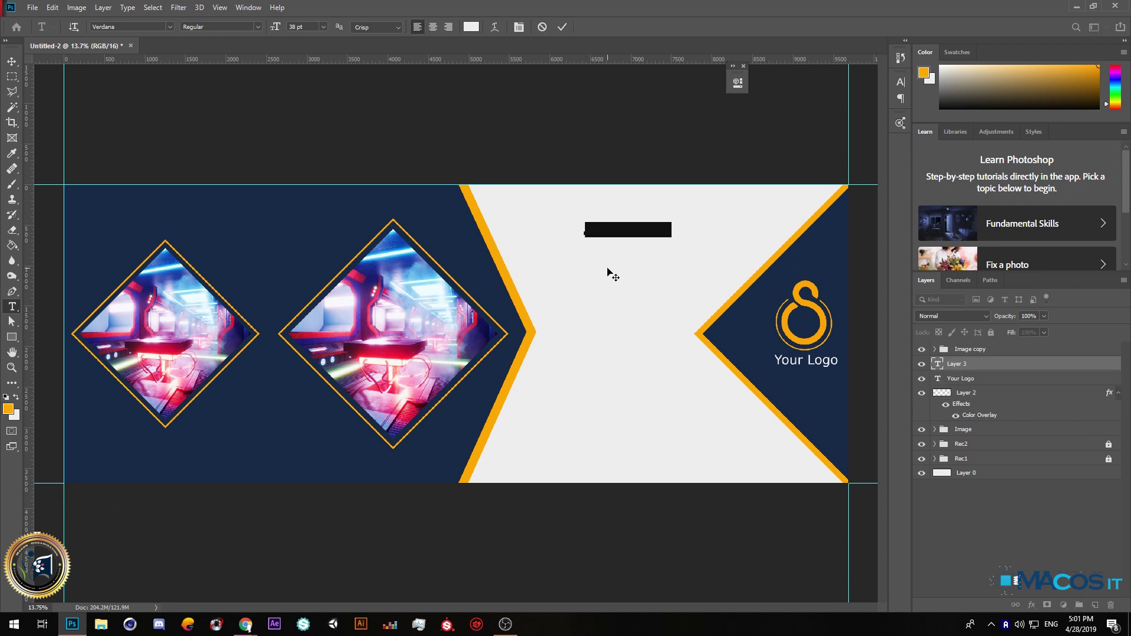
key(BackSpace)
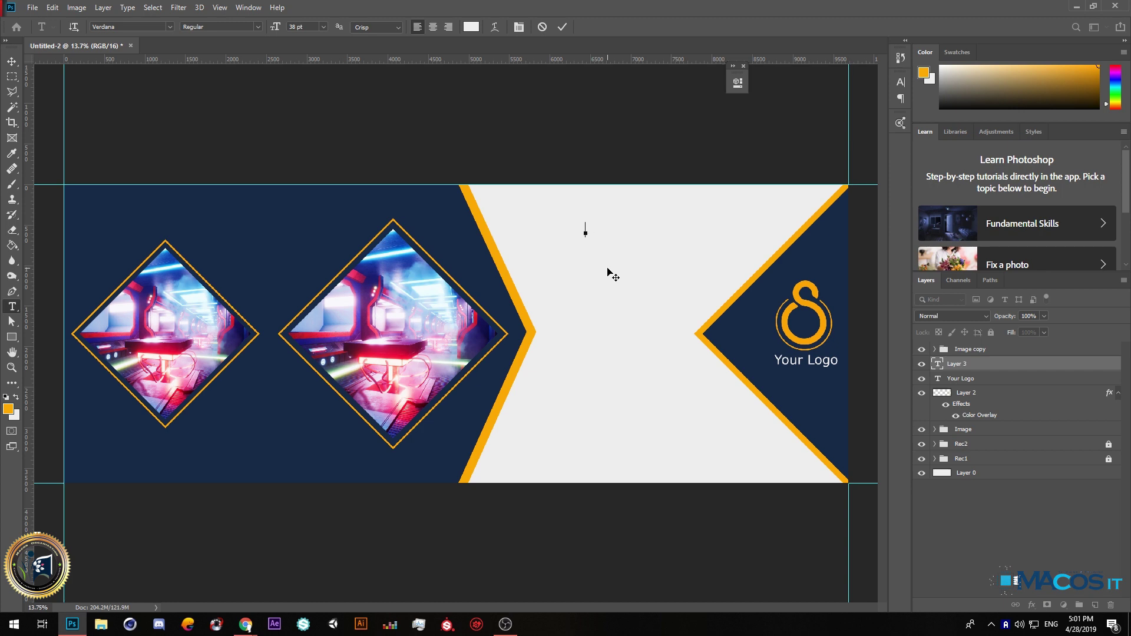
click(471, 27)
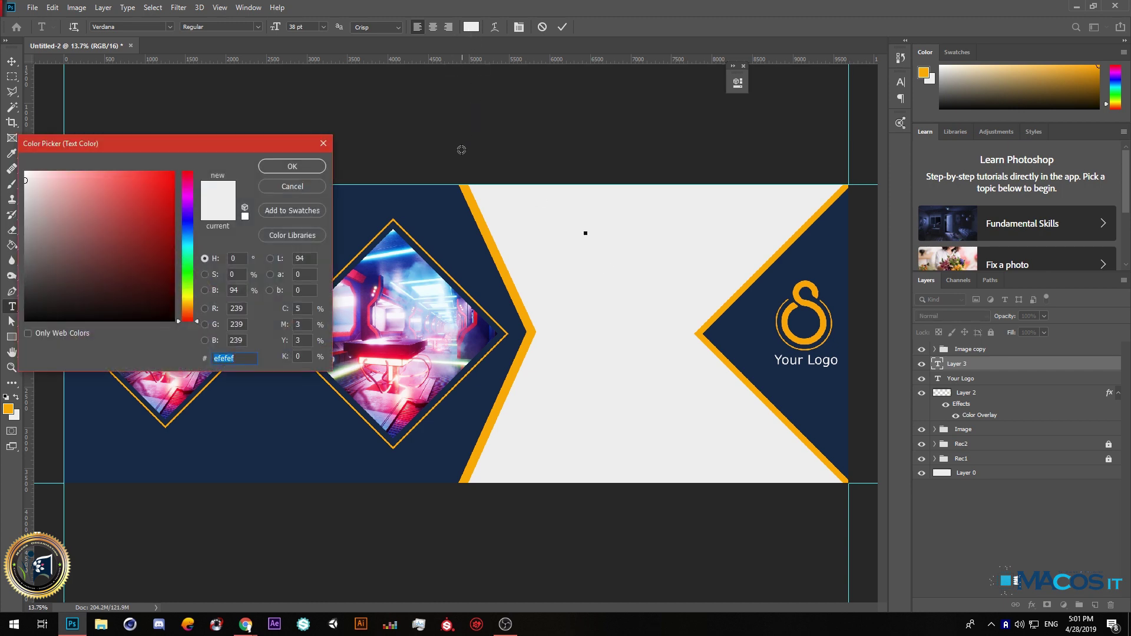
click(25, 311)
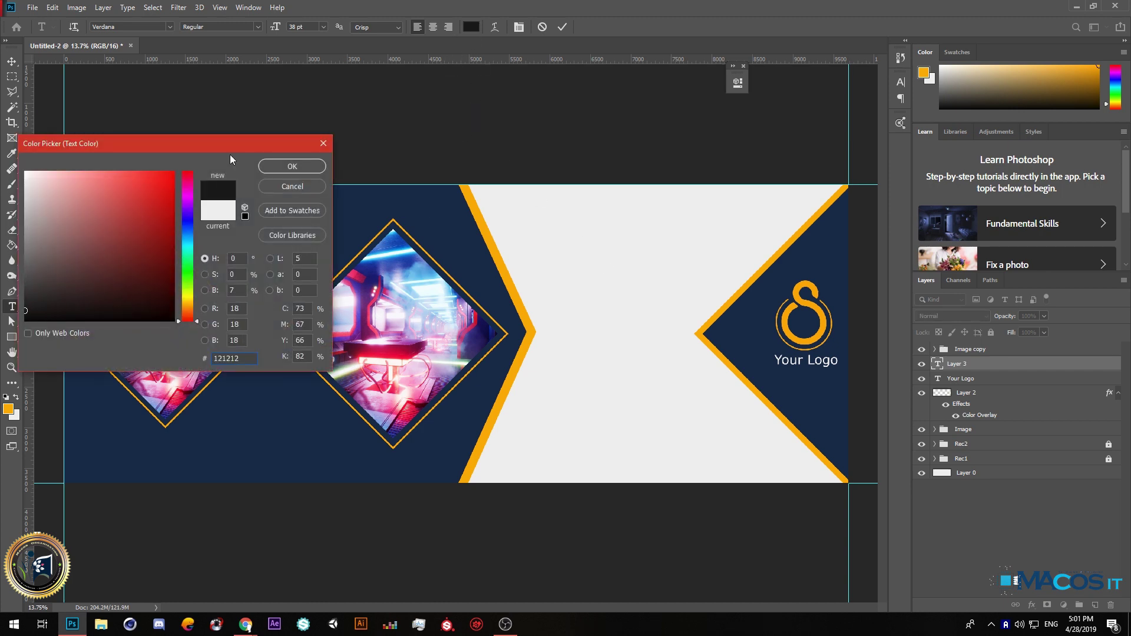
click(292, 166)
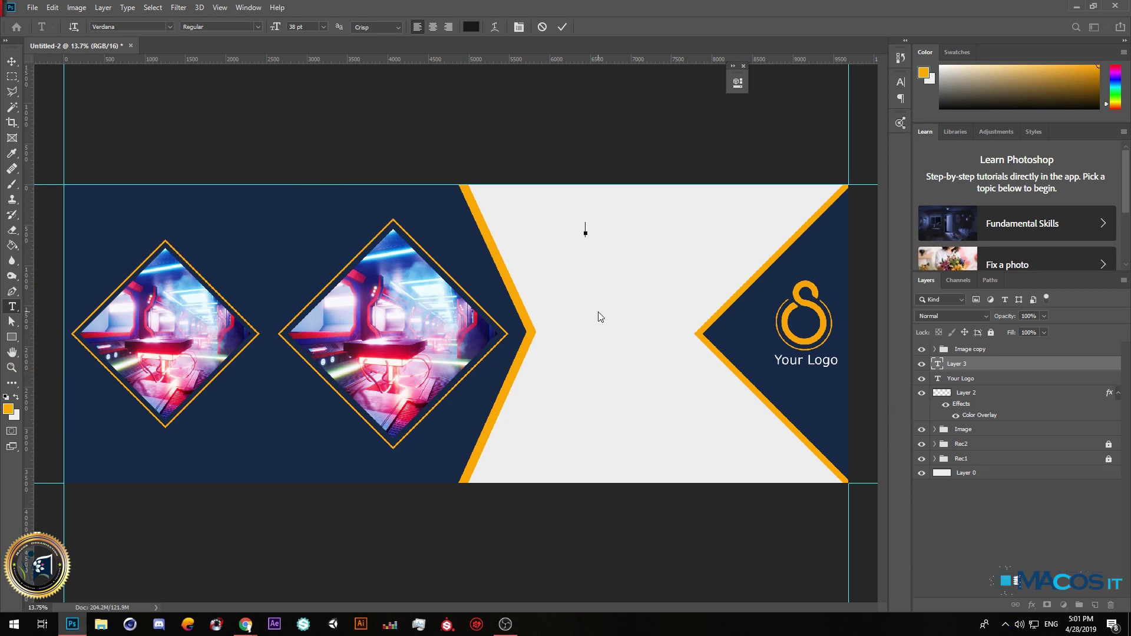
text(Teach)
text(Com)
key(BackSpace)
text(.)
key(BackSpace)
key(BackSpace)
key(BackSpace)
key(BackSpace)
key(BackSpace)
key(BackSpace)
key(BackSpace)
key(BackSpace)
key(BackSpace)
click(12, 61)
click(12, 307)
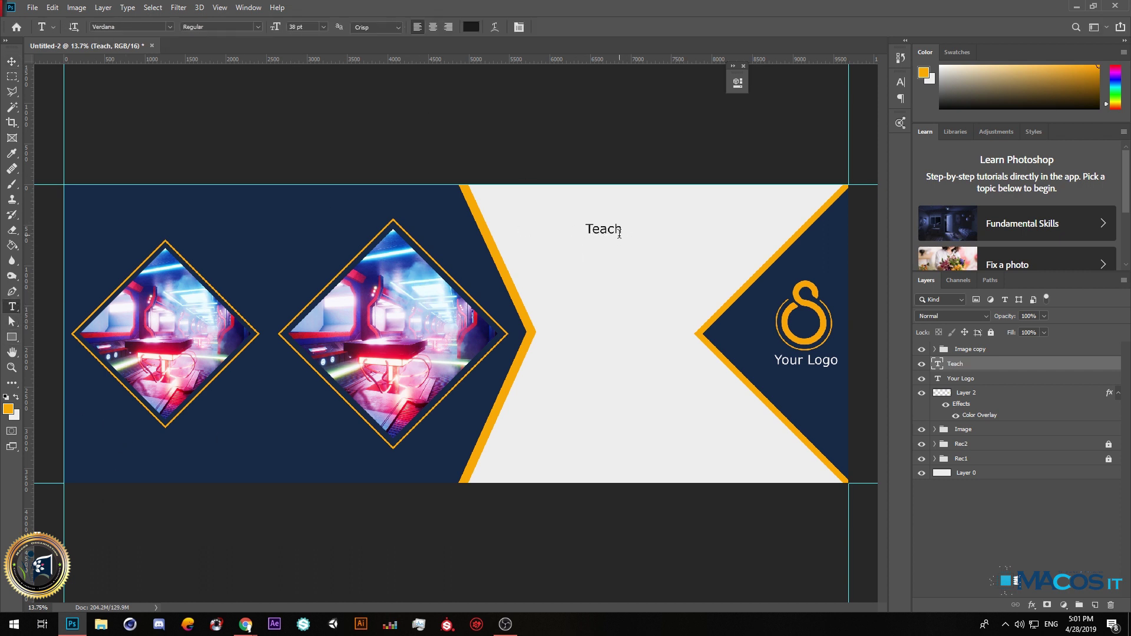
Make 'Teach' Bold at 111 pt and move it left within the panel.
double_click(613, 230)
click(257, 26)
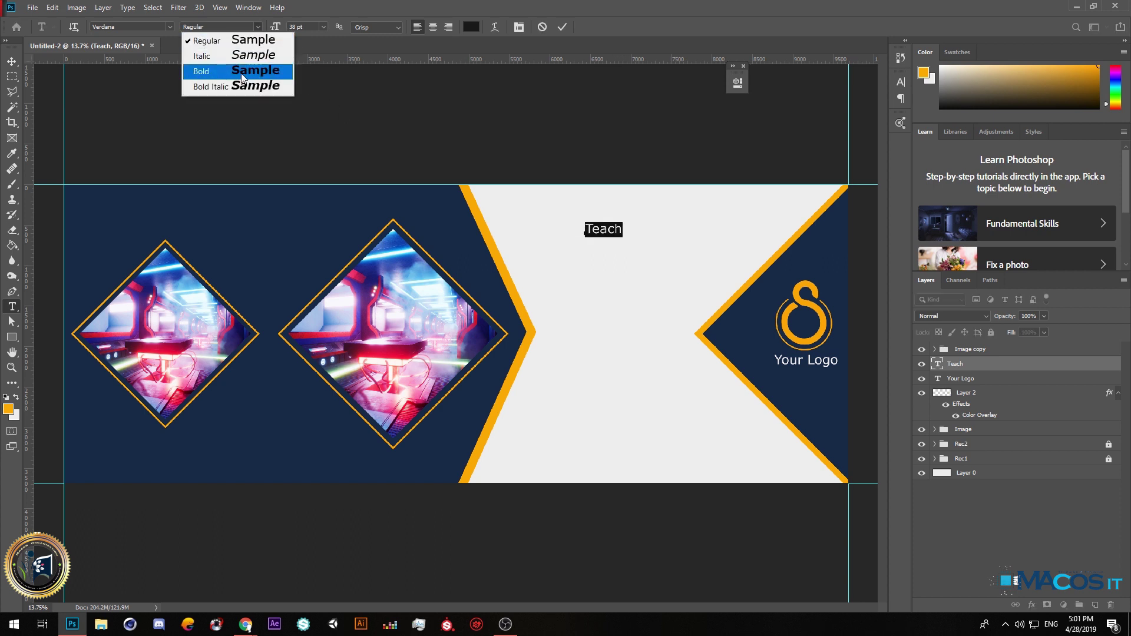
click(241, 72)
drag(275, 27, 321, 27)
click(12, 61)
drag(654, 233, 626, 264)
Retype the copied Teach line as 'CO.'.
click(12, 306)
double_click(648, 265)
click(647, 265)
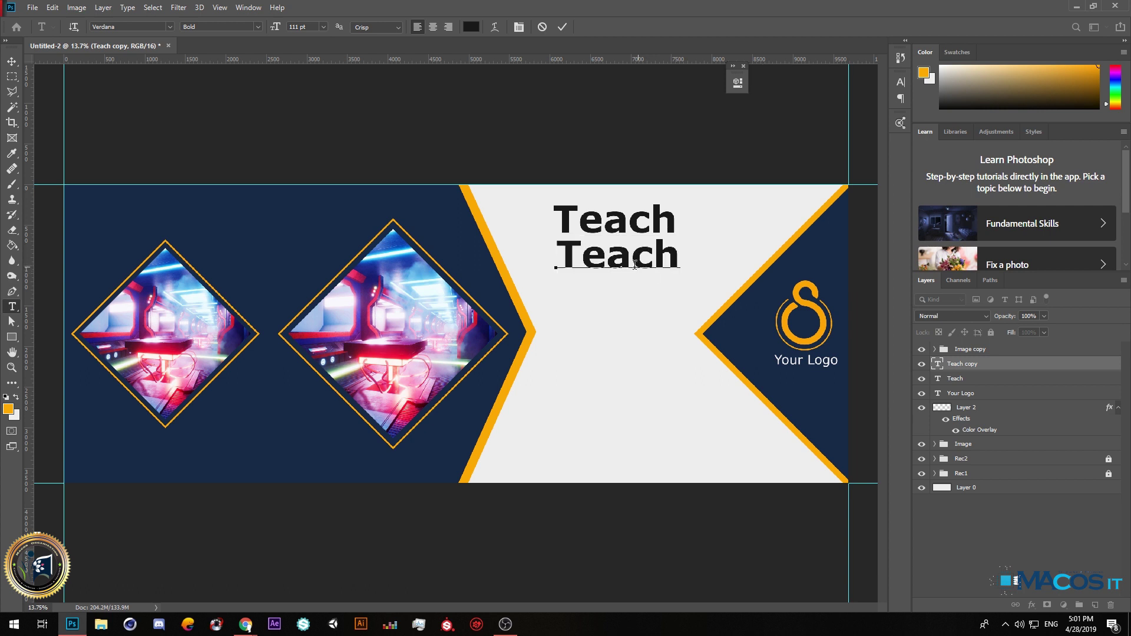
double_click(565, 265)
text(COM.)
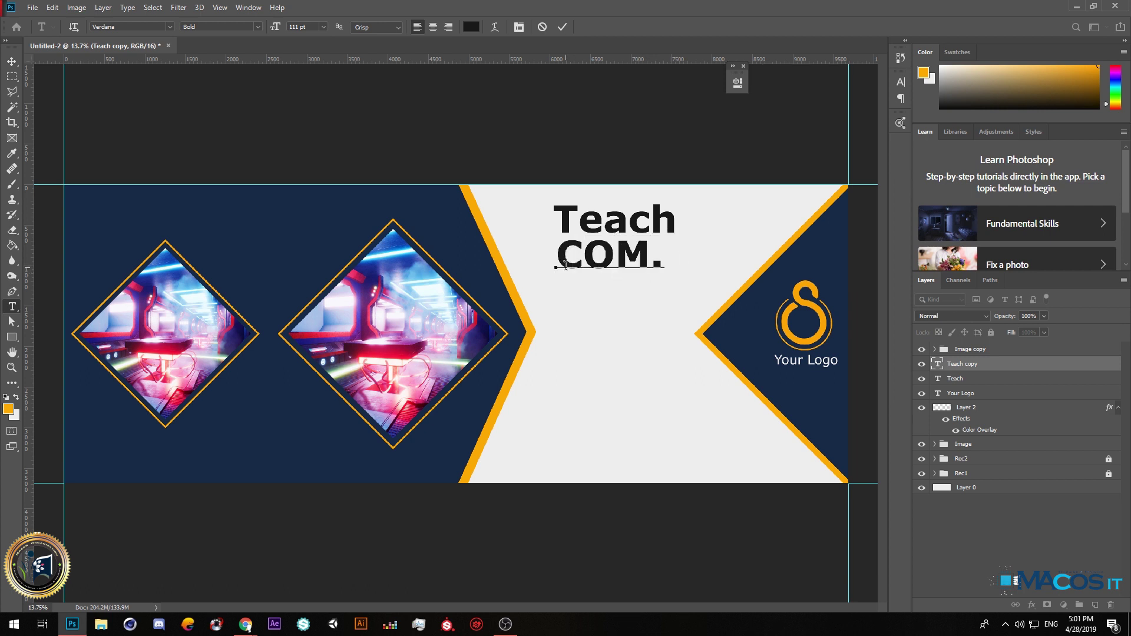
key(ctrl+a)
click(616, 253)
drag(615, 253, 650, 253)
key(BackSpace)
Set 'CO.' to Regular 91 pt and place it right-aligned beneath Teach.
key(ctrl+a)
click(249, 27)
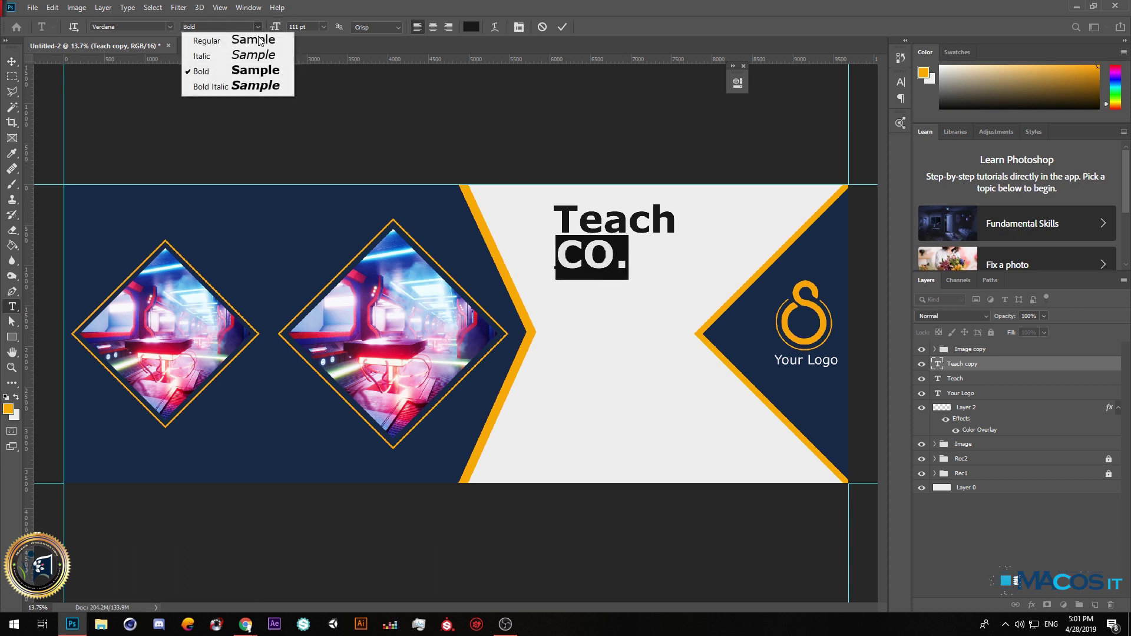
click(251, 46)
drag(275, 27, 261, 30)
drag(610, 238, 679, 229)
key(ctrl+minus)
key(ctrl+minus)
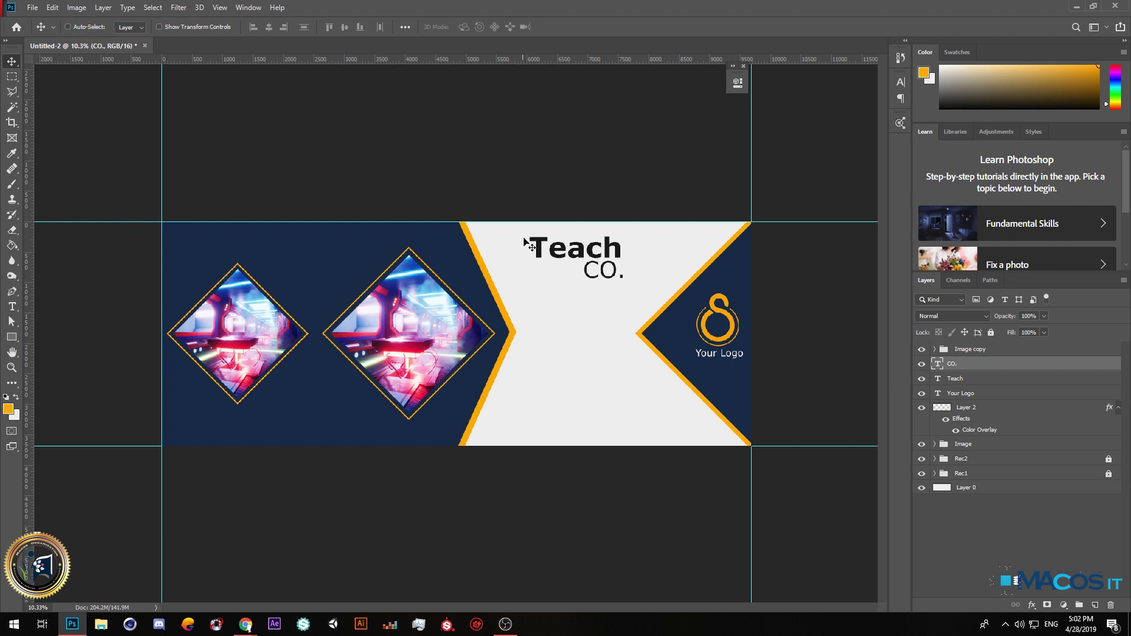
Nudge 'CO.' slightly right, then open and close the Facebook icon image img_332157.
drag(604, 274, 606, 274)
click(32, 7)
click(41, 33)
scroll(410, 177, up, 5)
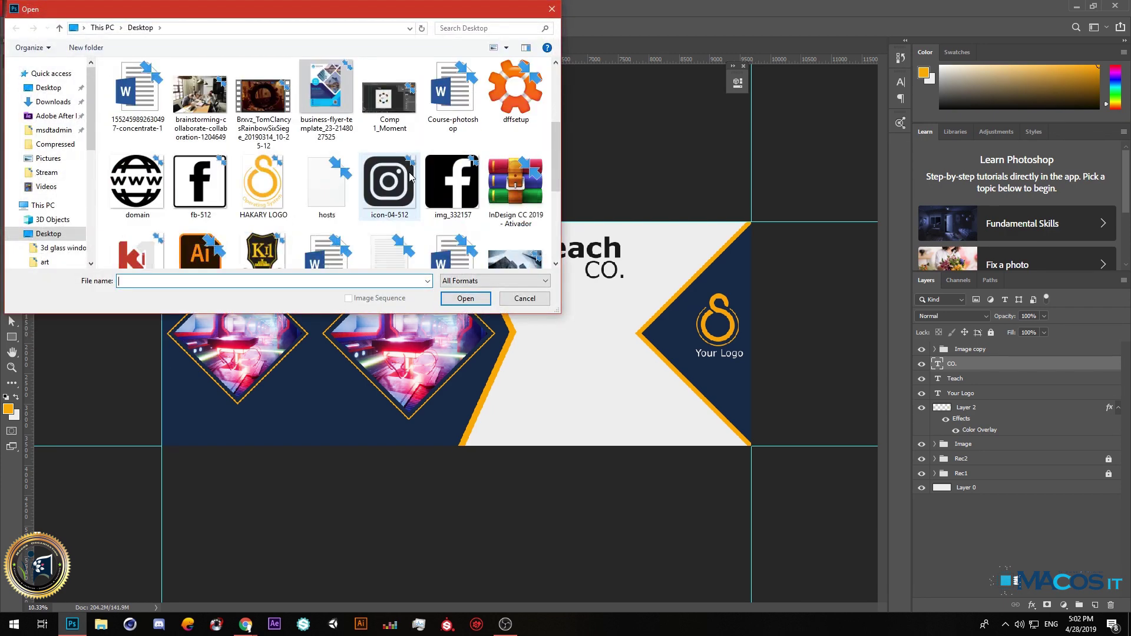
double_click(452, 188)
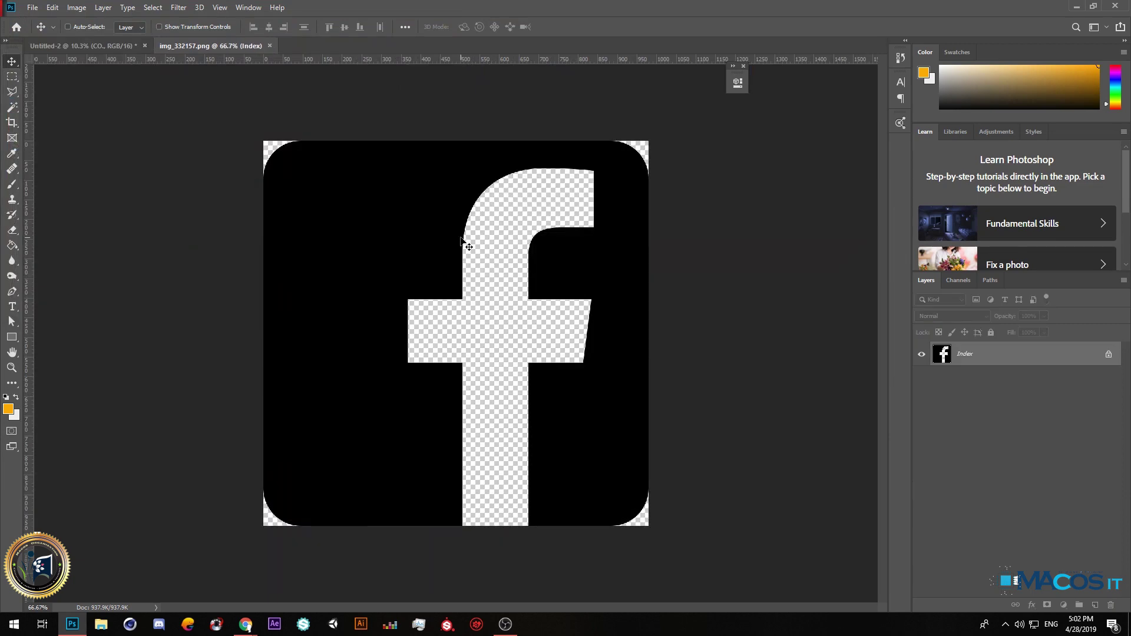
click(269, 46)
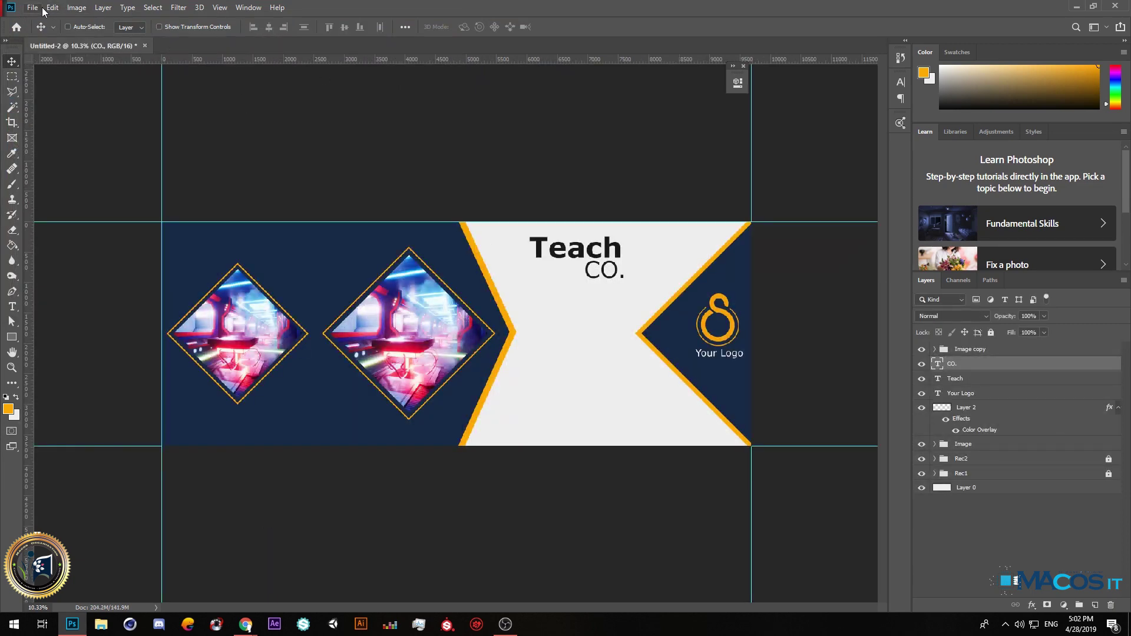
Browse the File menu and recent files, cancel the Open dialog, and go to Chrome.
click(52, 8)
mouse_move(36, 9)
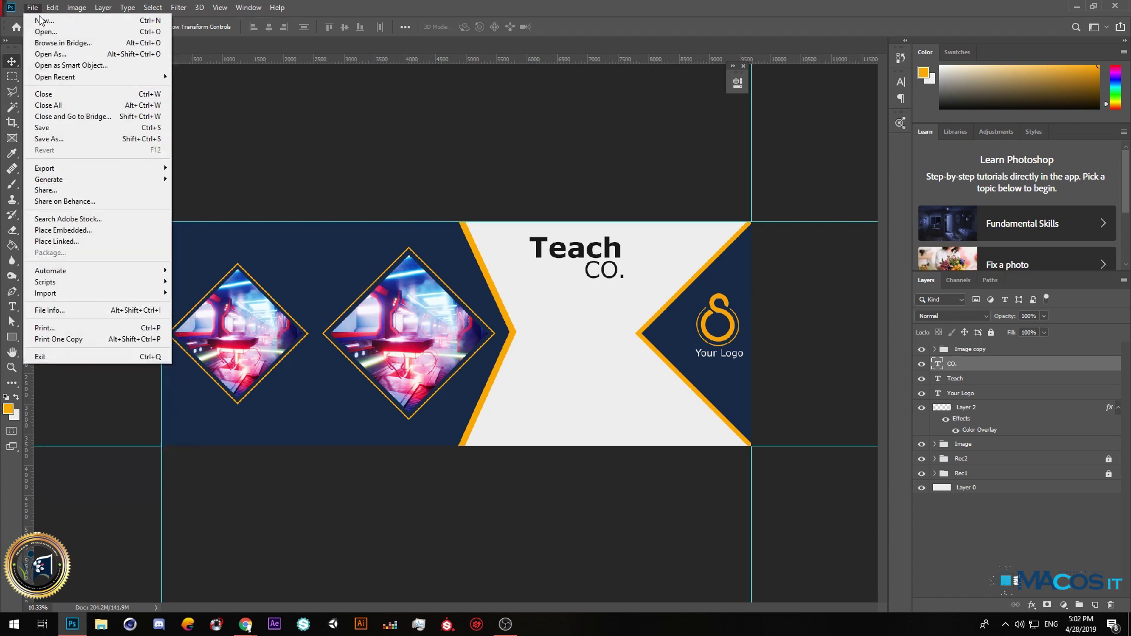
click(478, 321)
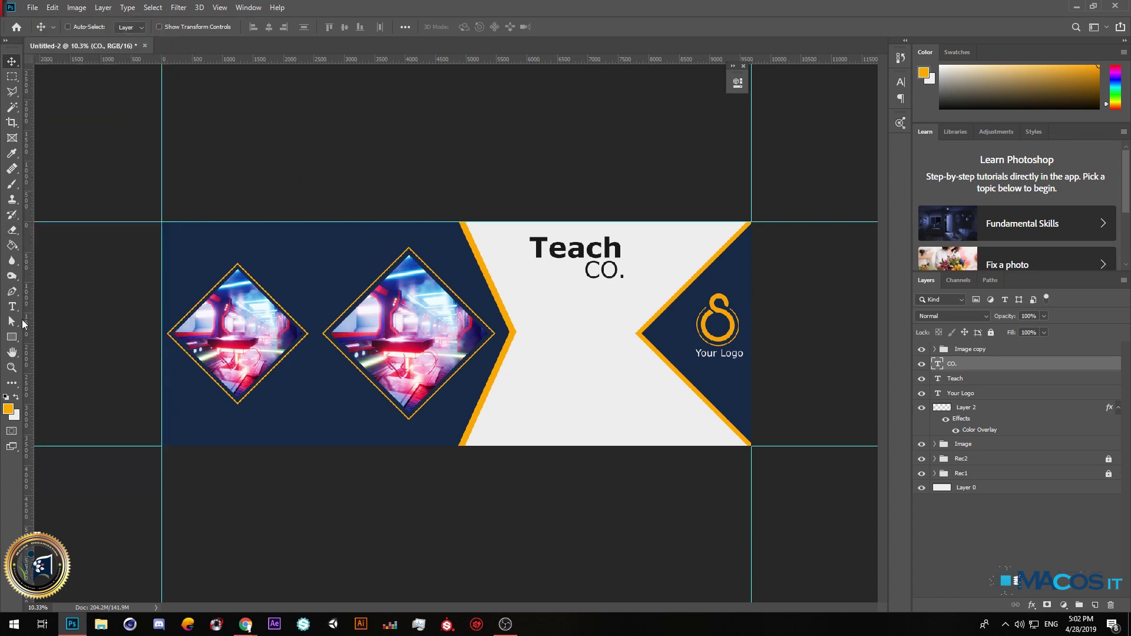
click(33, 7)
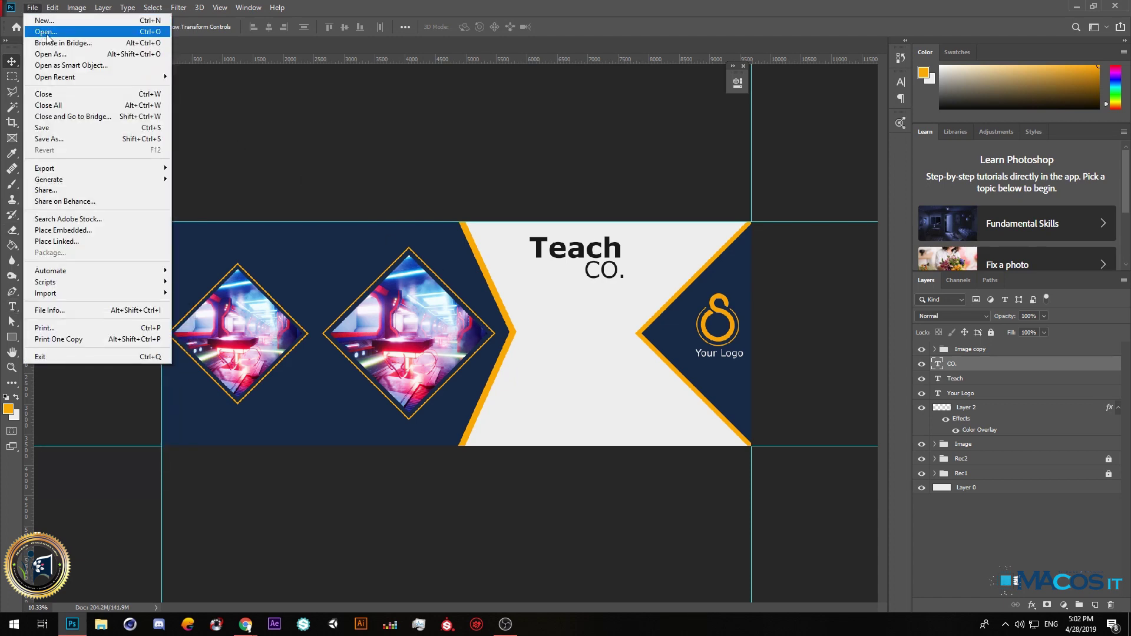
click(540, 382)
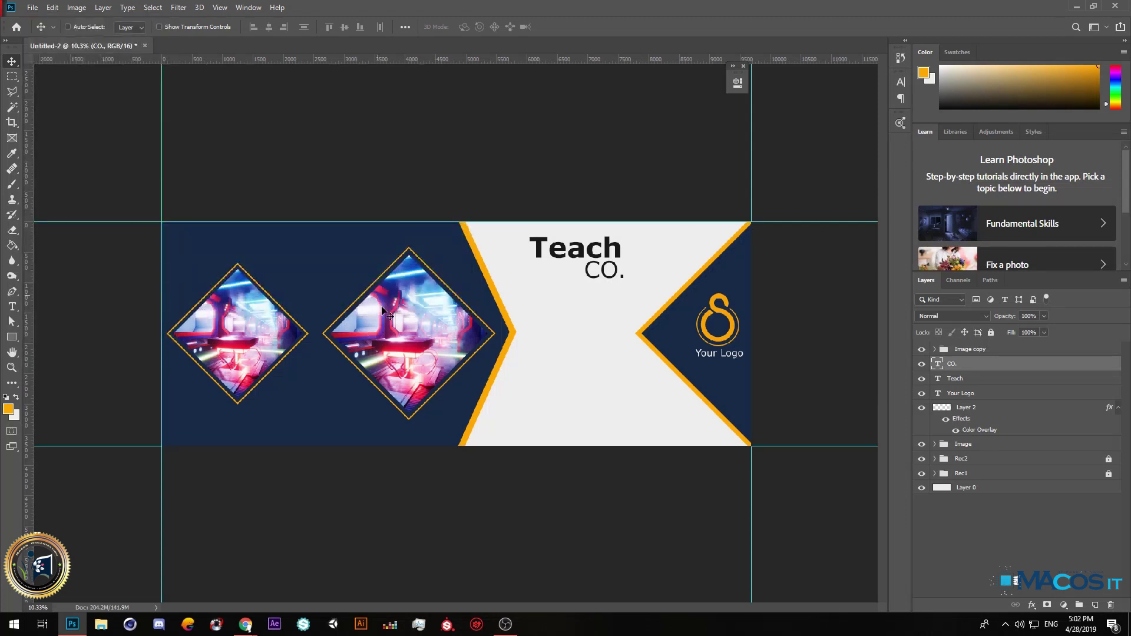
click(32, 7)
click(35, 26)
click(546, 9)
click(244, 625)
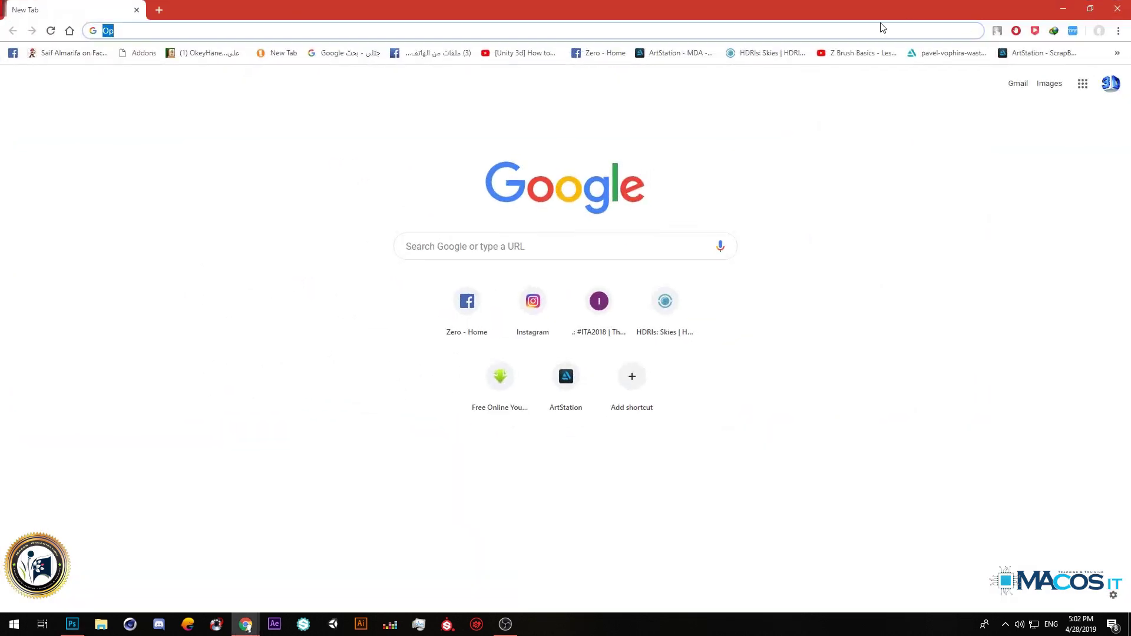
Search images for 'Icon adress png' and save the home address pin icon to Downloads.
click(493, 34)
text(OpAdress )
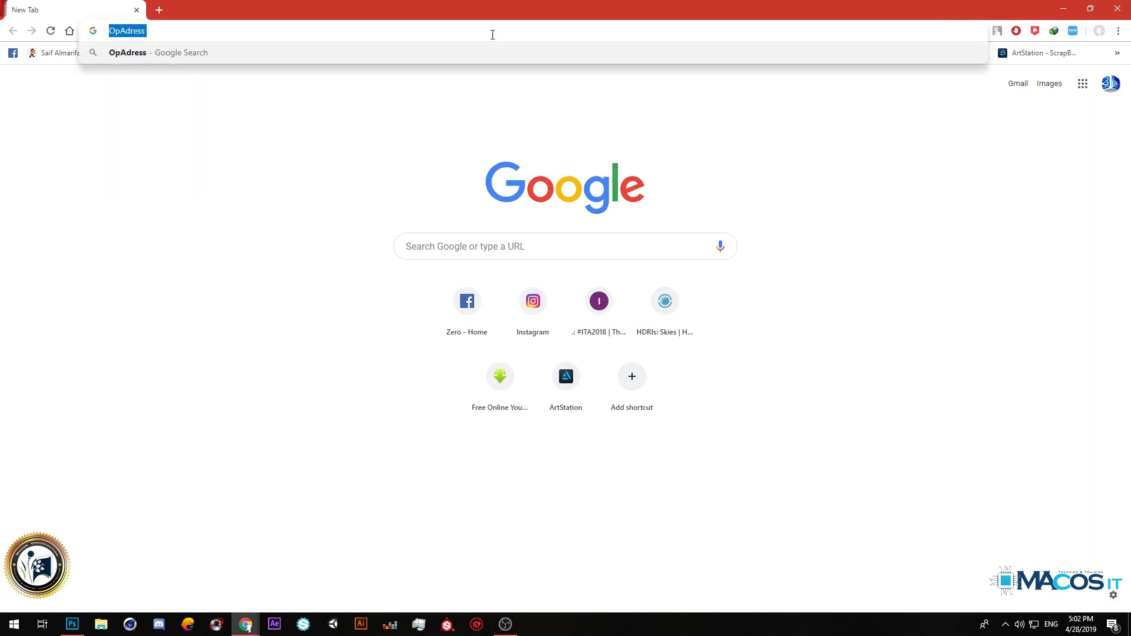
text(Ico)
key(BackSpace)
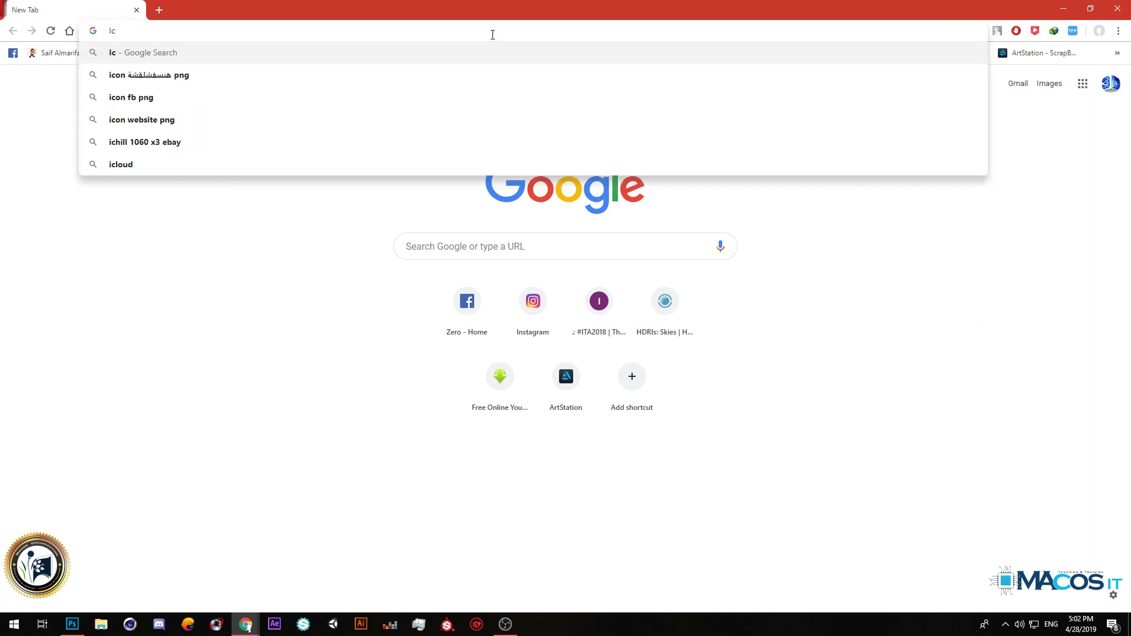
text(on adress png)
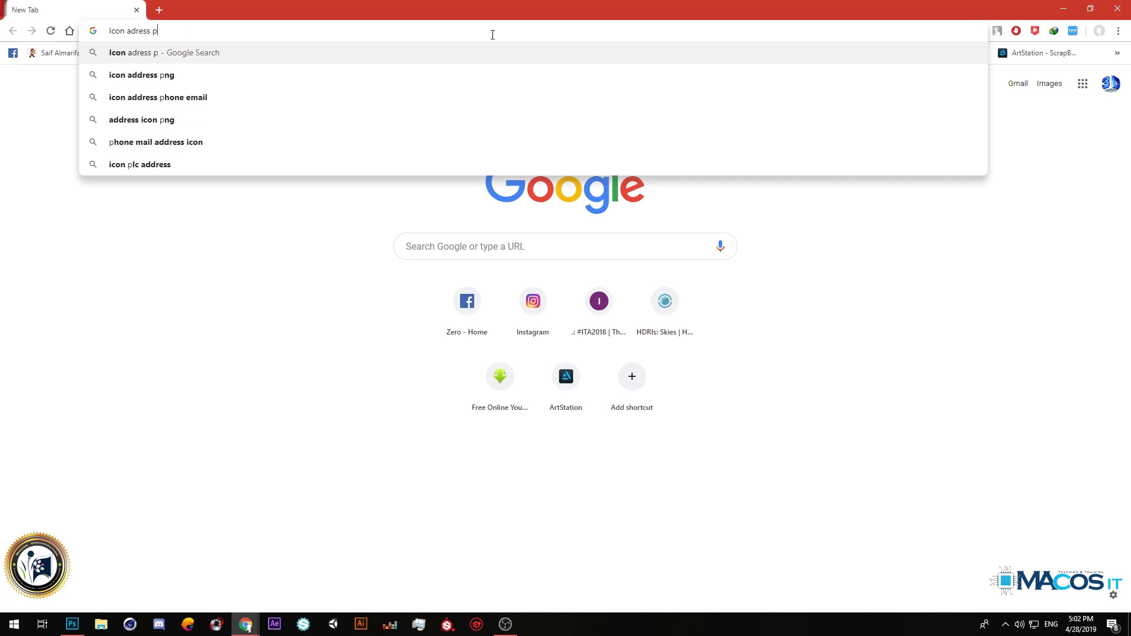
key(Return)
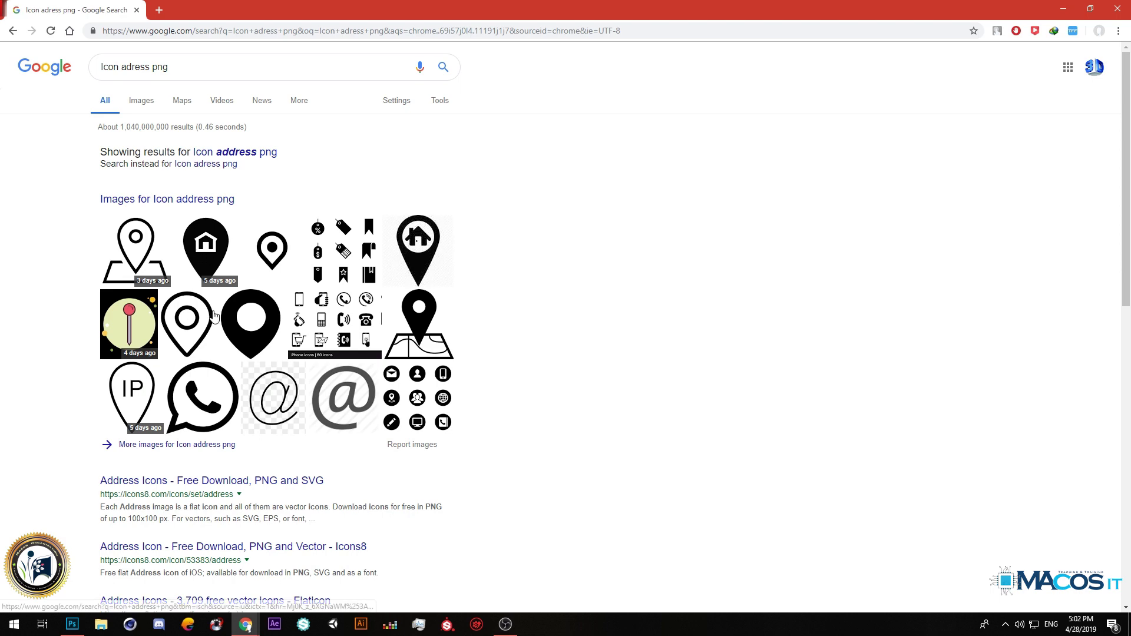
click(142, 244)
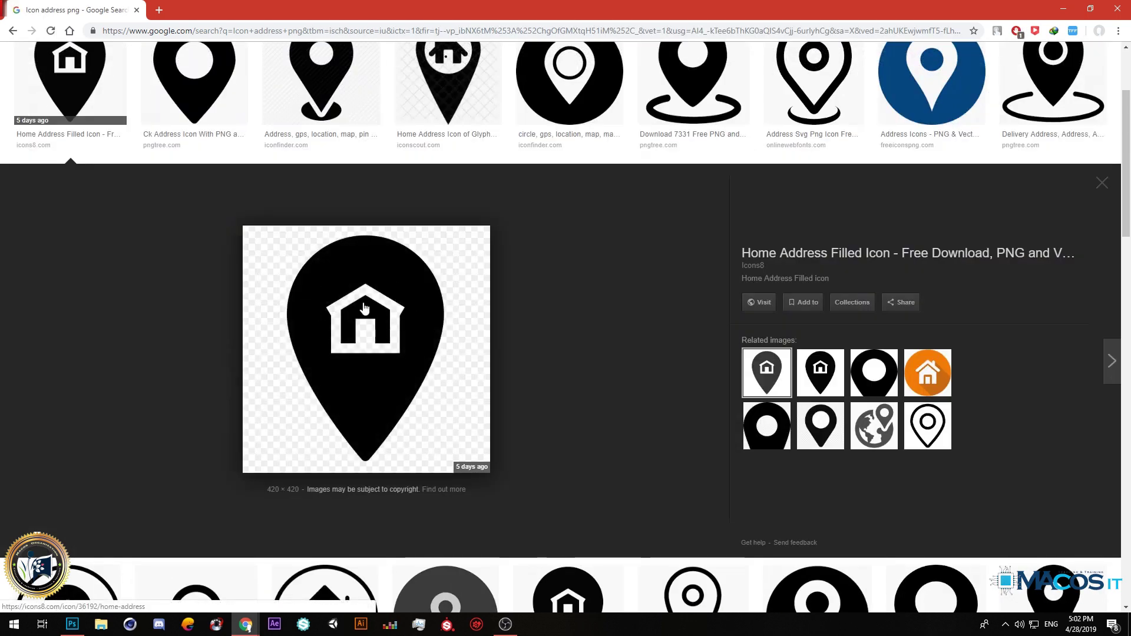
right_click(366, 289)
click(439, 394)
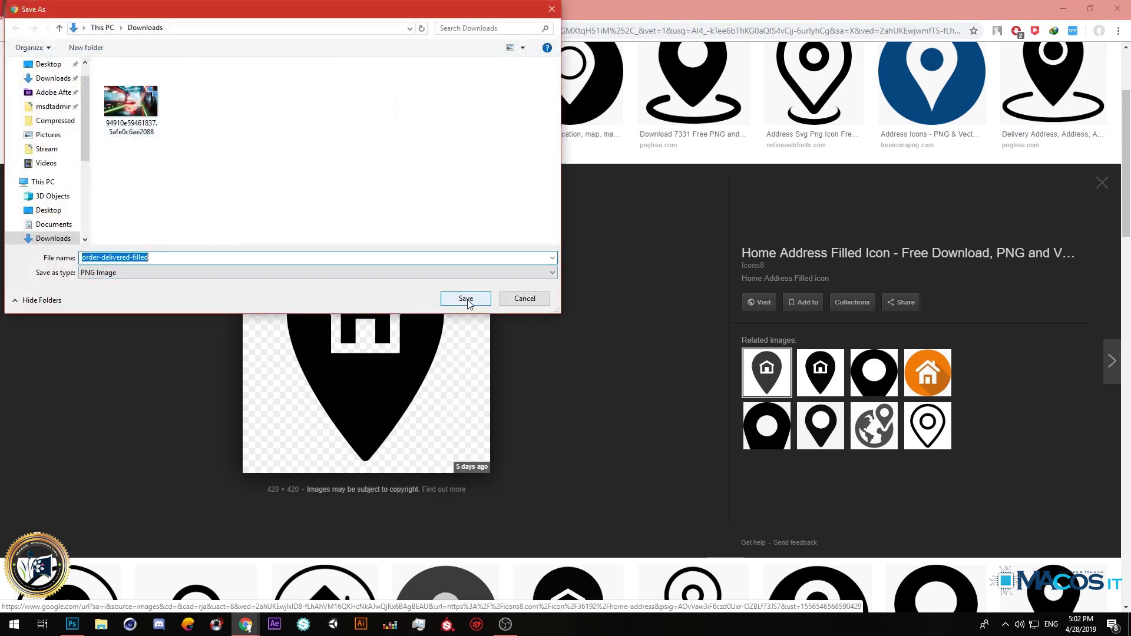
click(467, 300)
scroll(306, 165, up, 3)
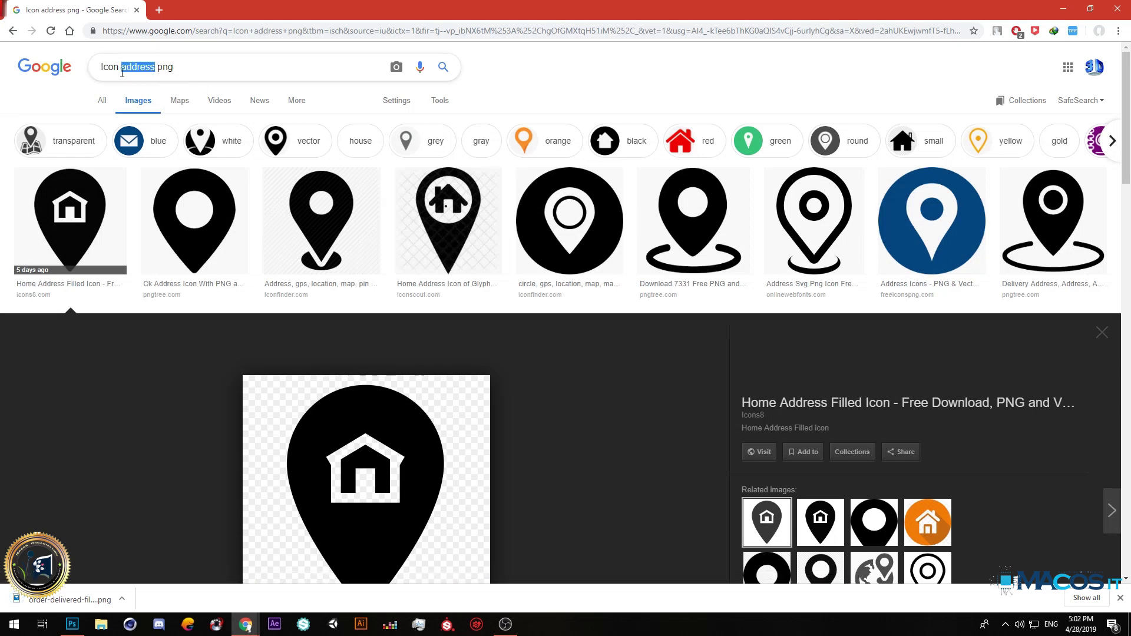
Search for phone icon PNGs and save the Ringing Phone icon image.
text(phone)
key(Return)
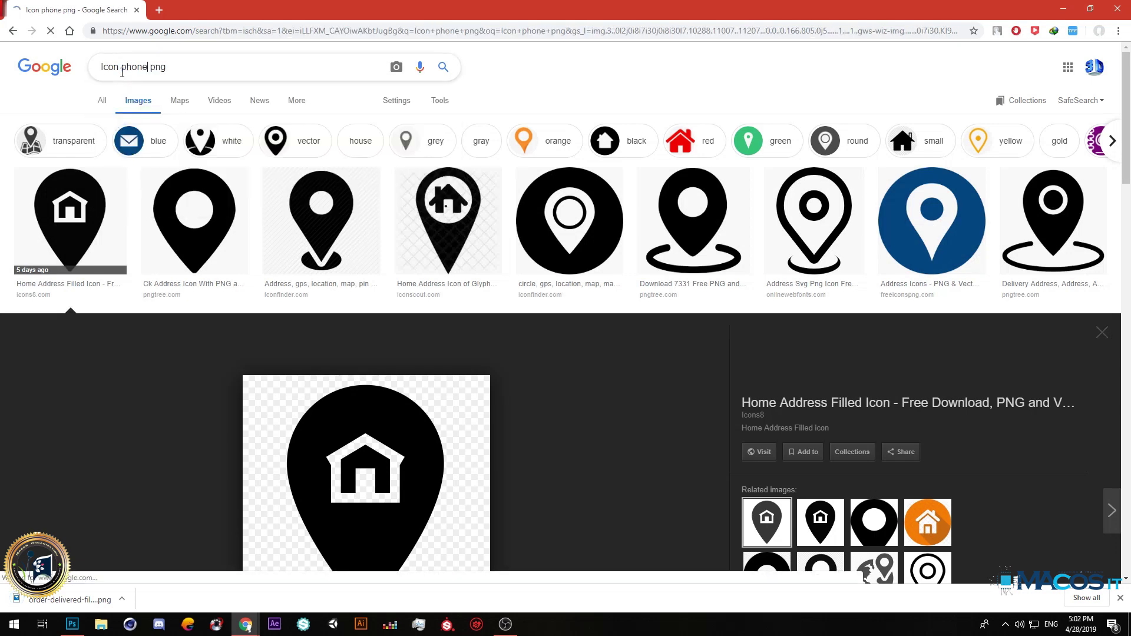
click(235, 235)
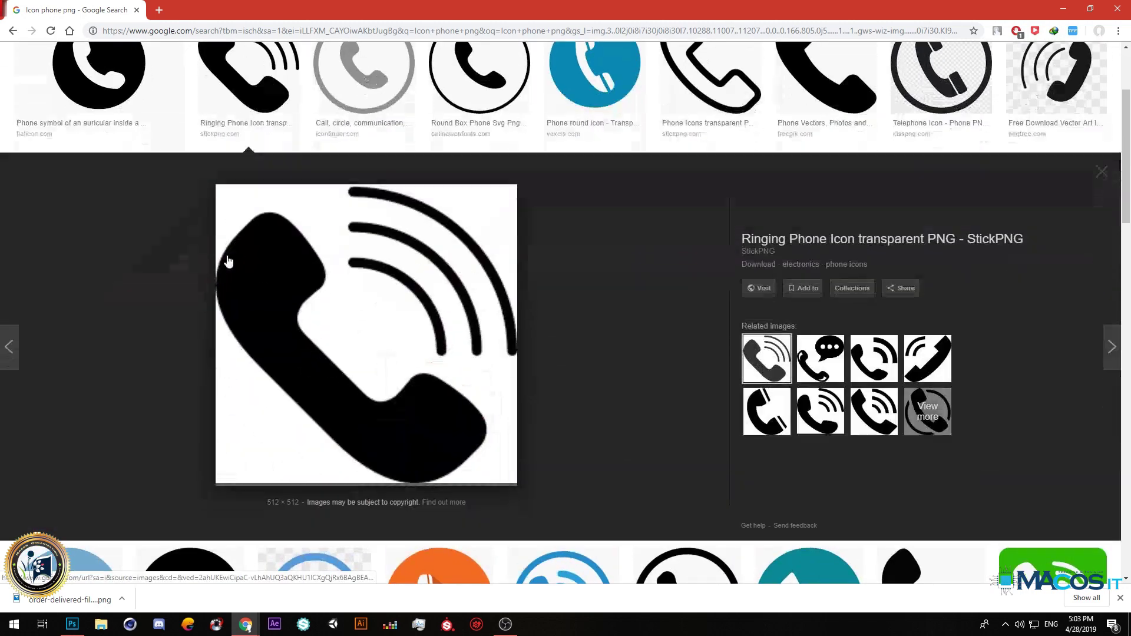
right_click(344, 303)
click(342, 396)
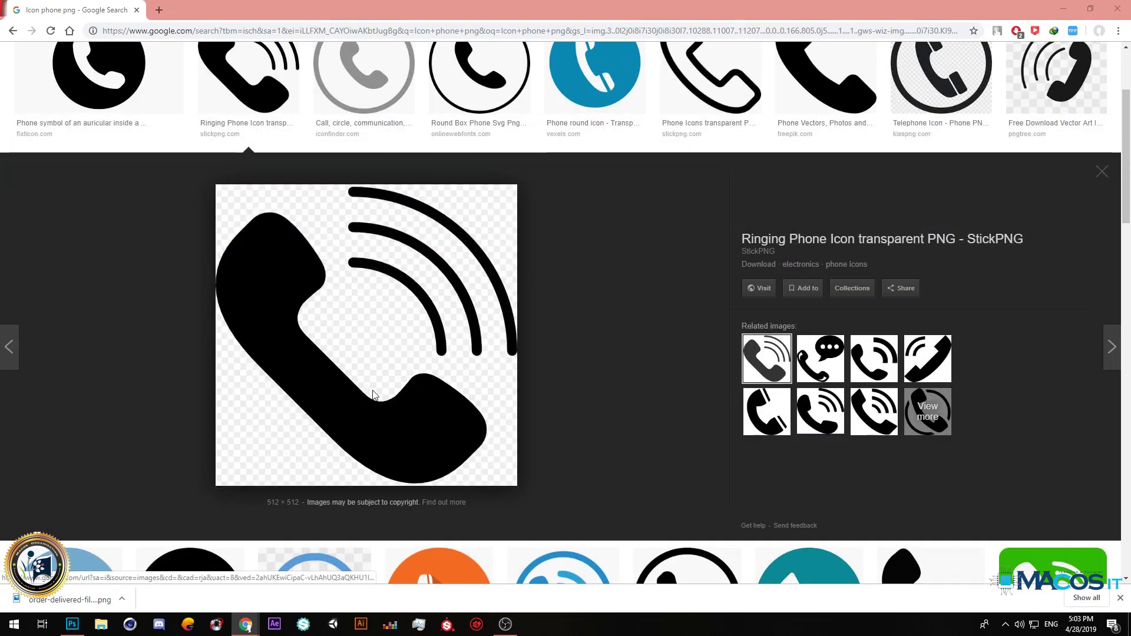
click(465, 298)
scroll(318, 285, up, 3)
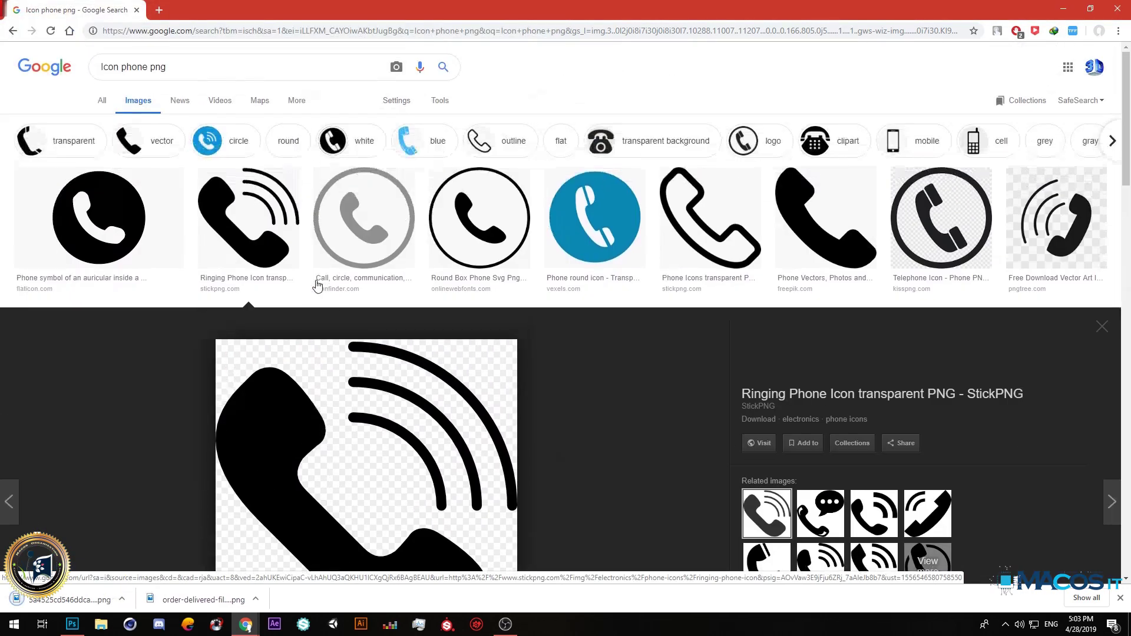
Save the phone-in-a-circle icon to Downloads, replacing the existing phone image file.
click(98, 218)
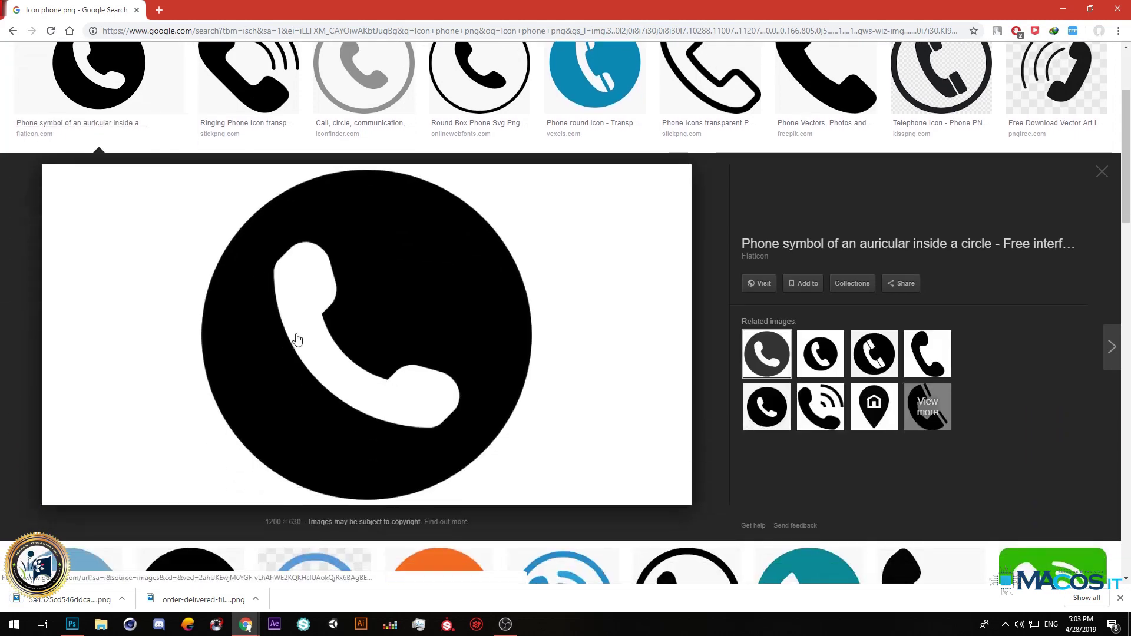
right_click(296, 334)
click(723, 323)
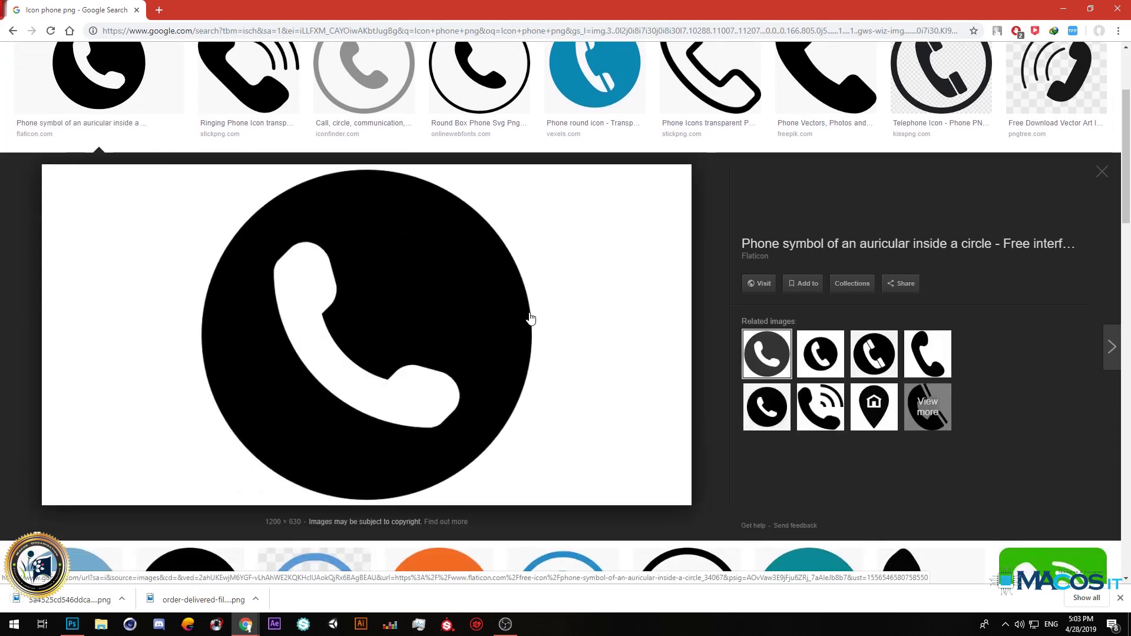
right_click(416, 302)
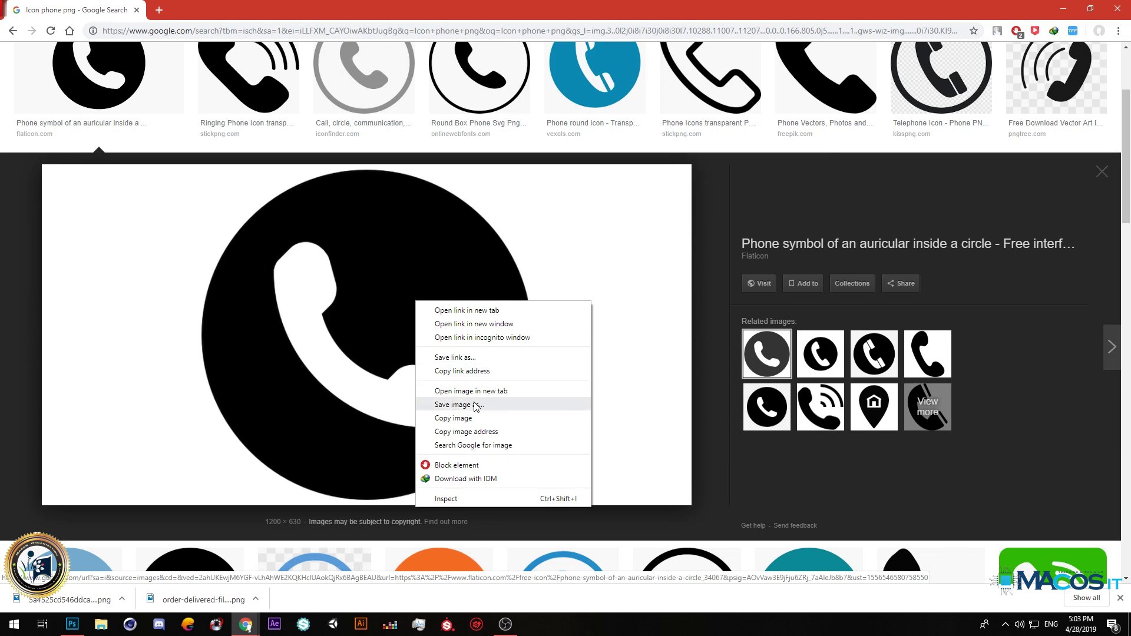
click(505, 404)
click(131, 94)
key(Delete)
click(465, 299)
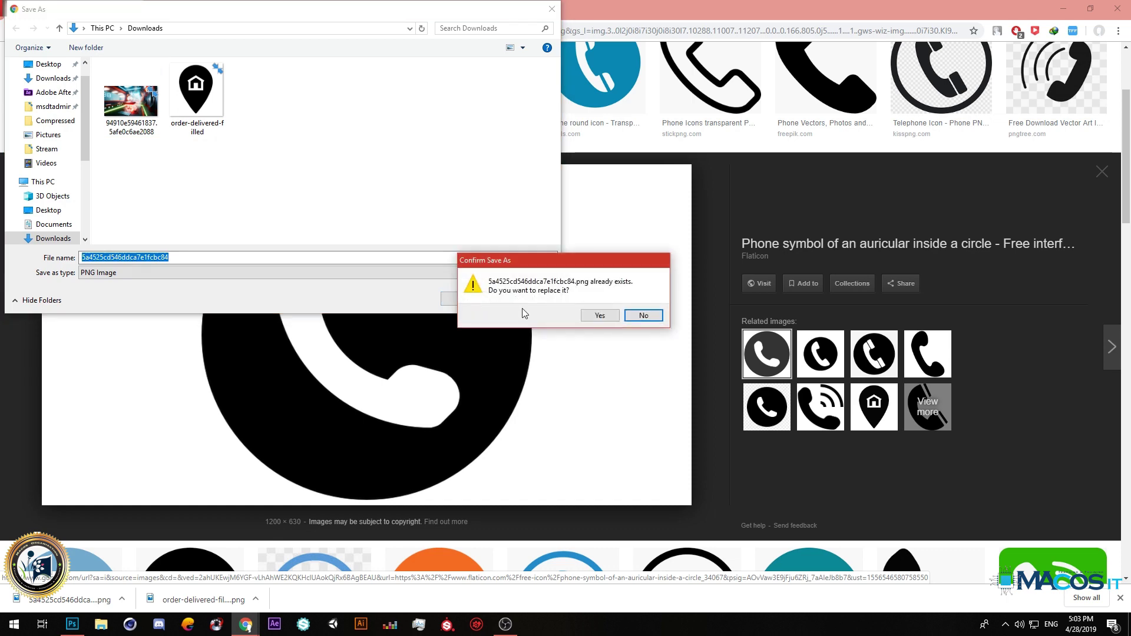
click(642, 316)
click(520, 298)
scroll(449, 295, up, 3)
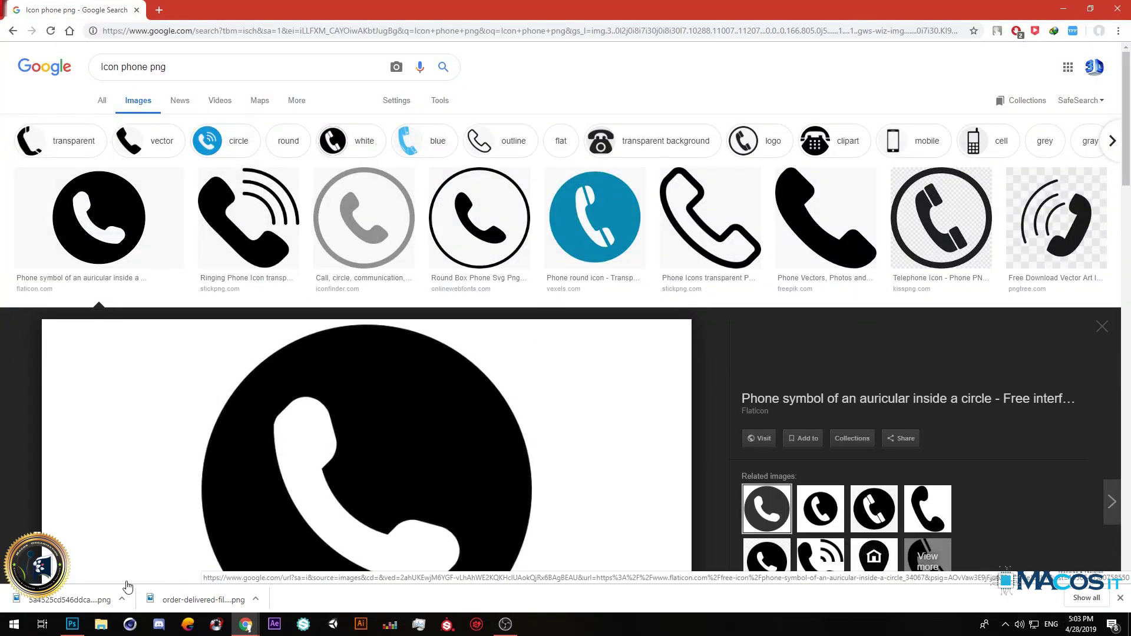
Show the first two downloads in their folder, then close the Downloads window.
right_click(71, 596)
click(117, 564)
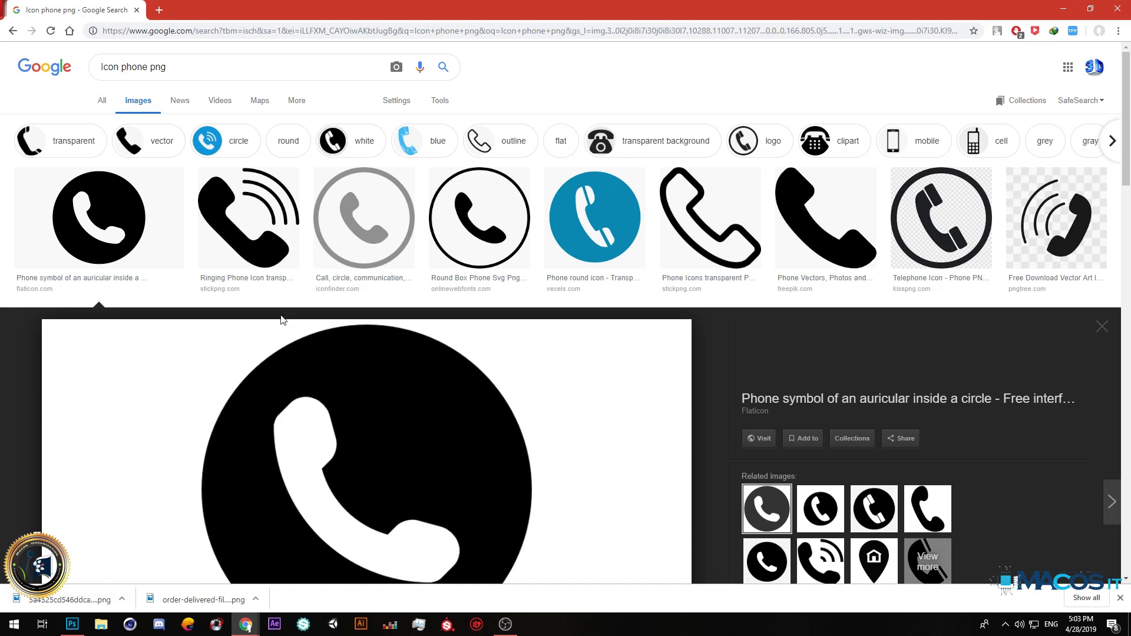
right_click(75, 599)
click(112, 571)
right_click(181, 599)
click(209, 571)
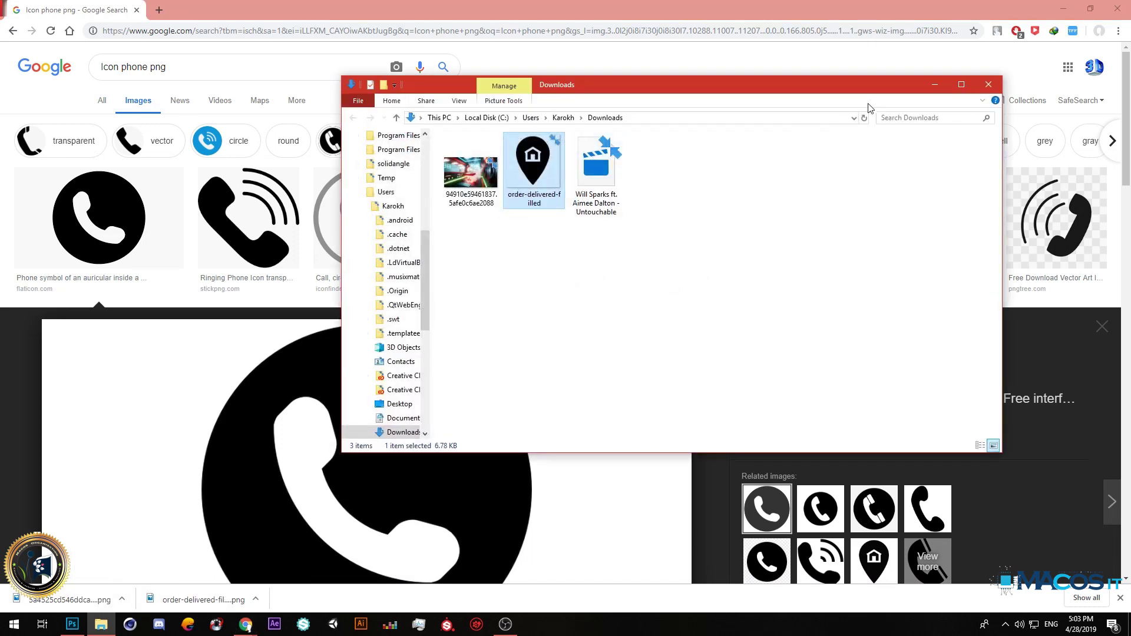
click(928, 90)
Download the Ringing Phone icon image once more.
click(224, 259)
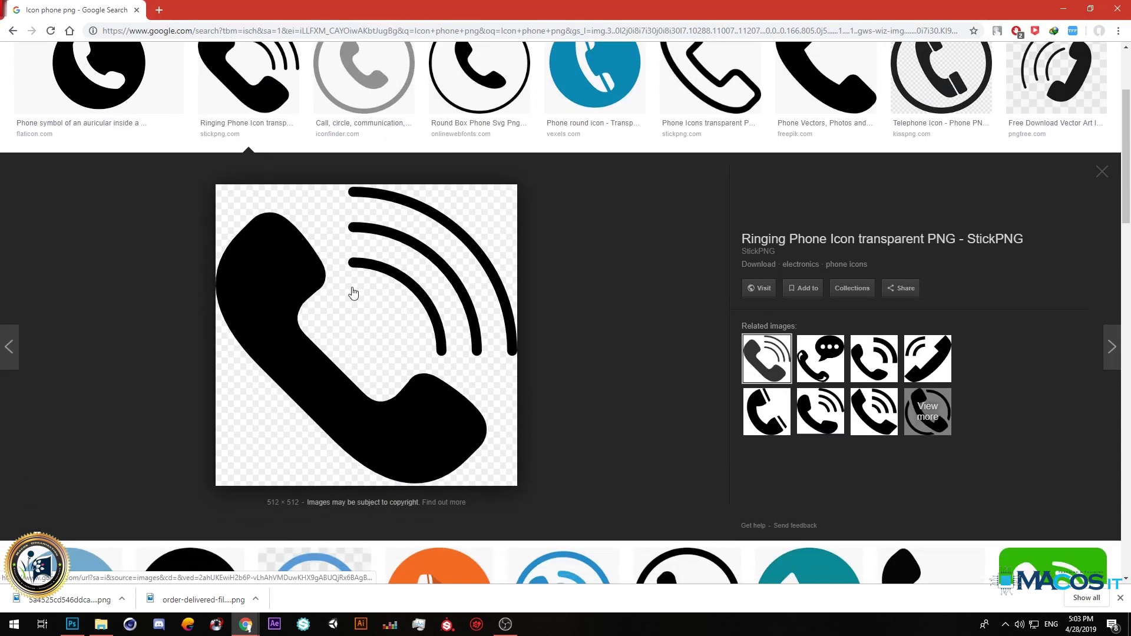
right_click(351, 288)
click(411, 391)
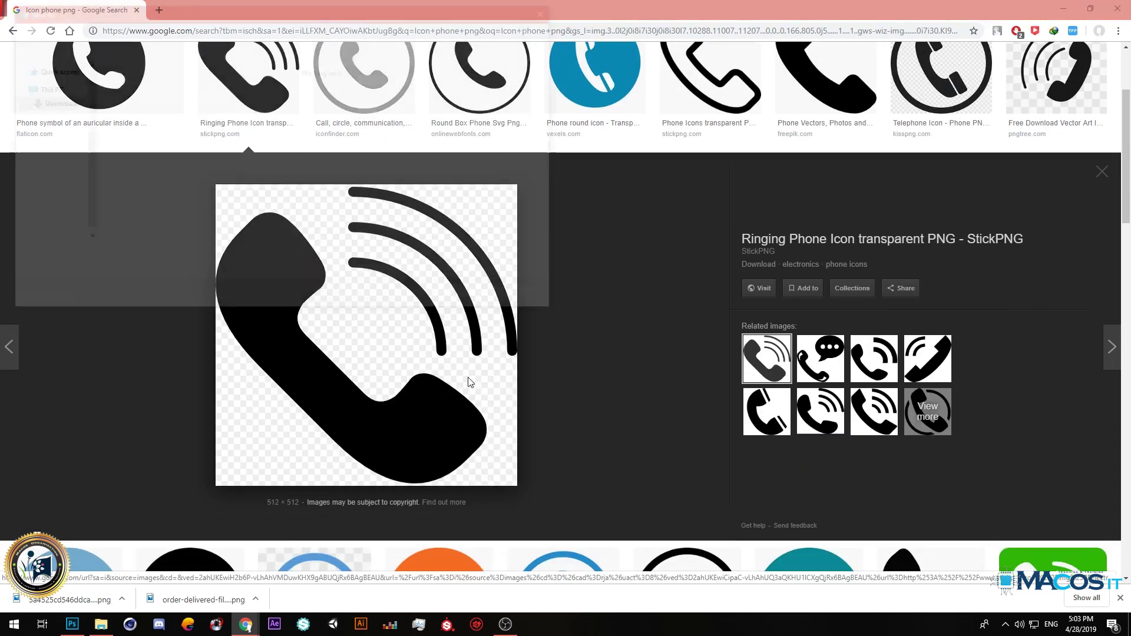
click(462, 295)
scroll(513, 411, up, 3)
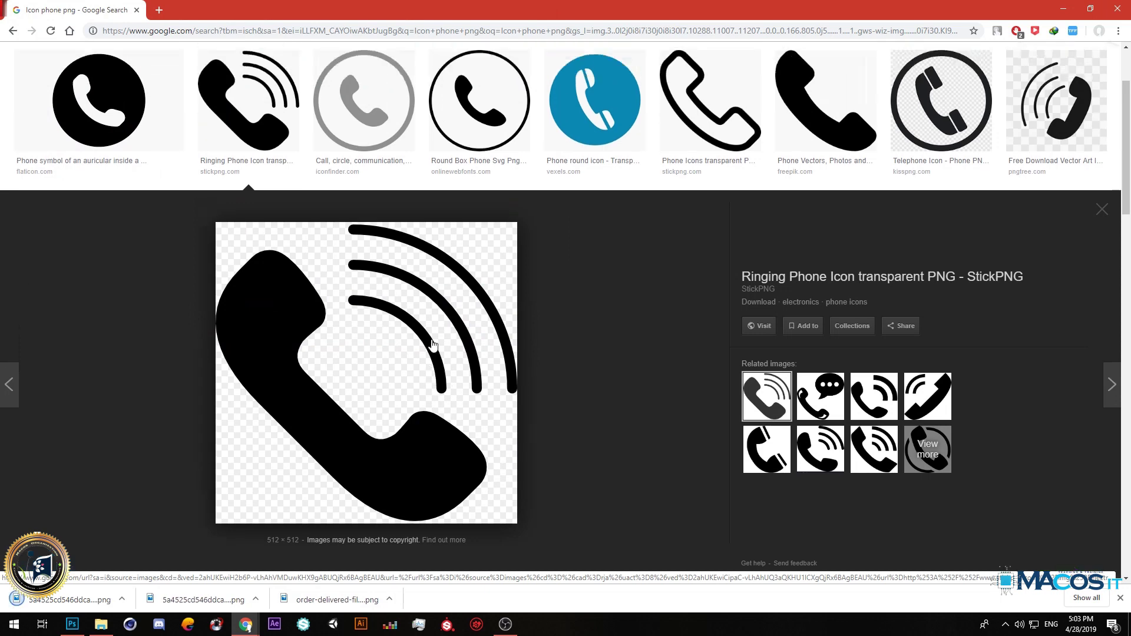
Search 'Icon Email png' and save the black mail icon as mail_122991.png.
drag(148, 68, 122, 67)
text(Email png)
key(Return)
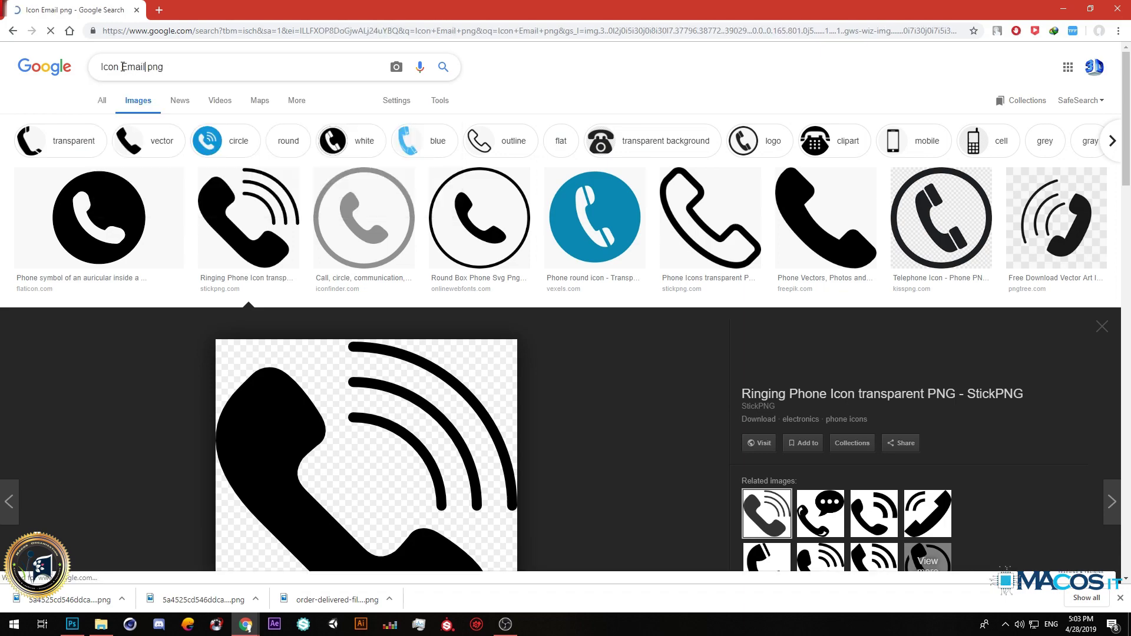
click(200, 221)
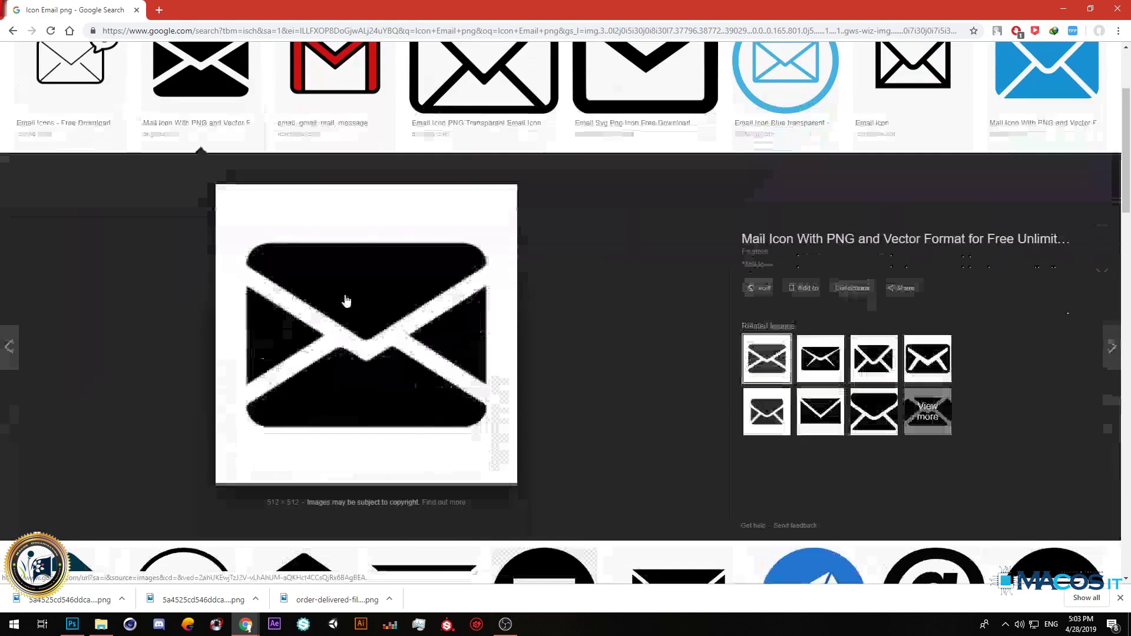
right_click(322, 295)
click(377, 411)
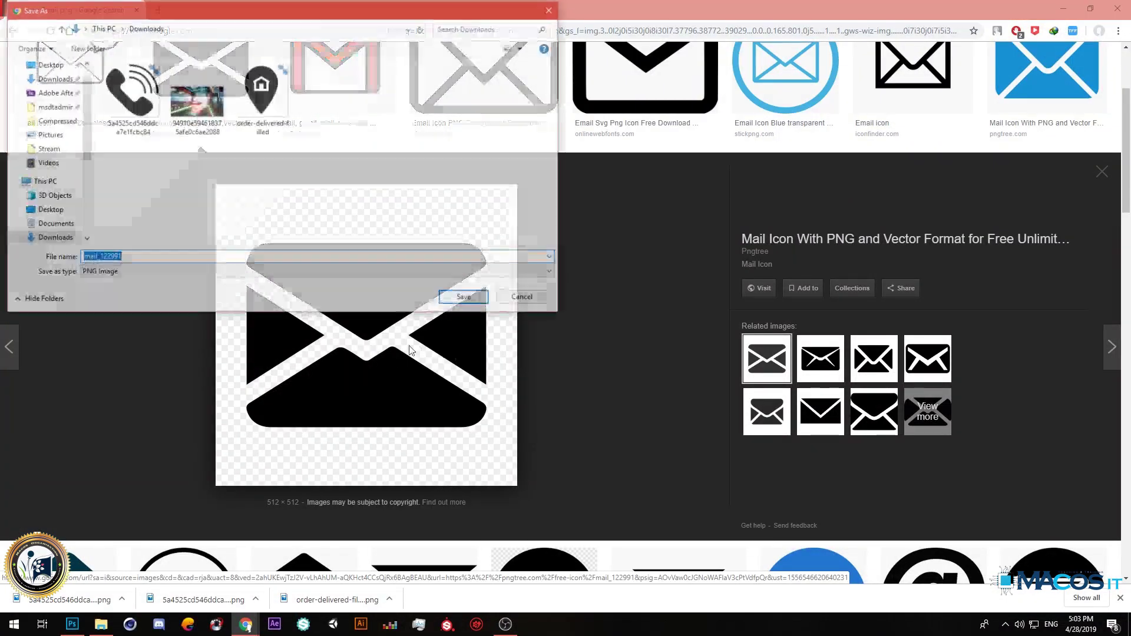
click(469, 302)
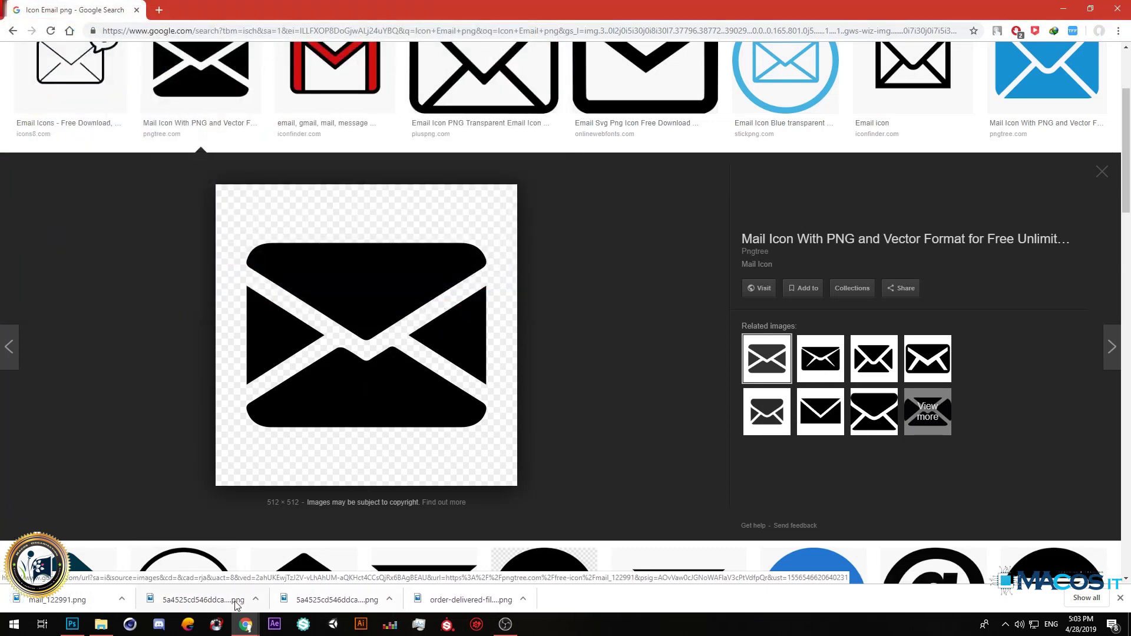
click(103, 624)
Place the mail, order-delivered and phone icon files into the banner together.
click(697, 194)
ctrl+click(596, 171)
ctrl+click(471, 171)
drag(720, 168, 549, 386)
key(Return)
key(Return)
key(Return)
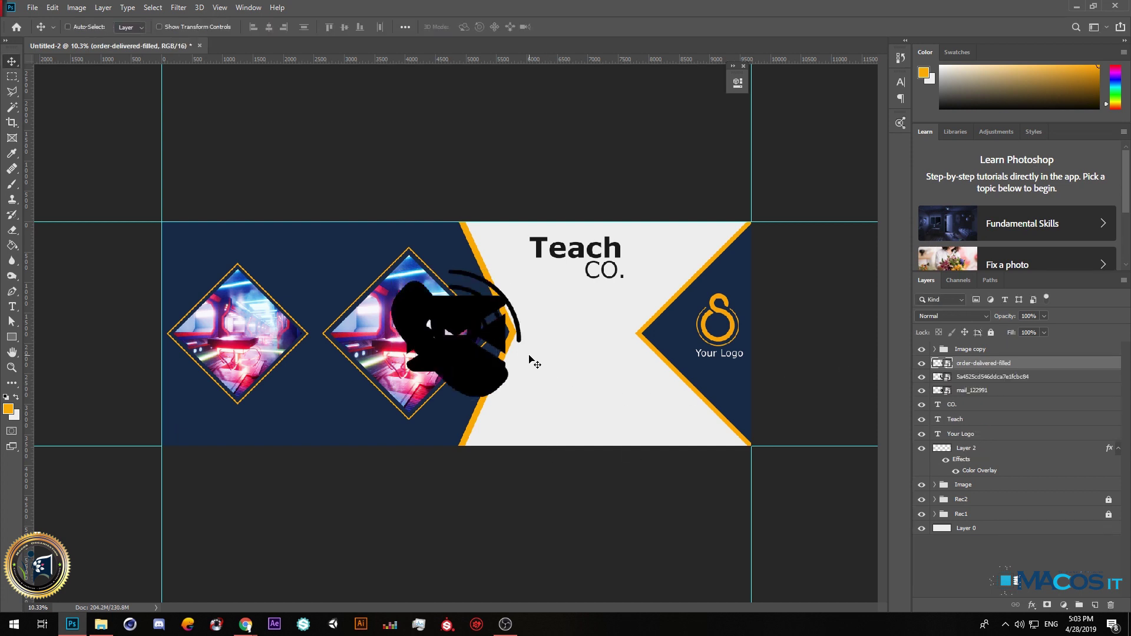
Move the location pin to mid-canvas and scale it down to about half size.
drag(518, 356, 586, 351)
key(ctrl+t)
scroll(588, 353, up, 3)
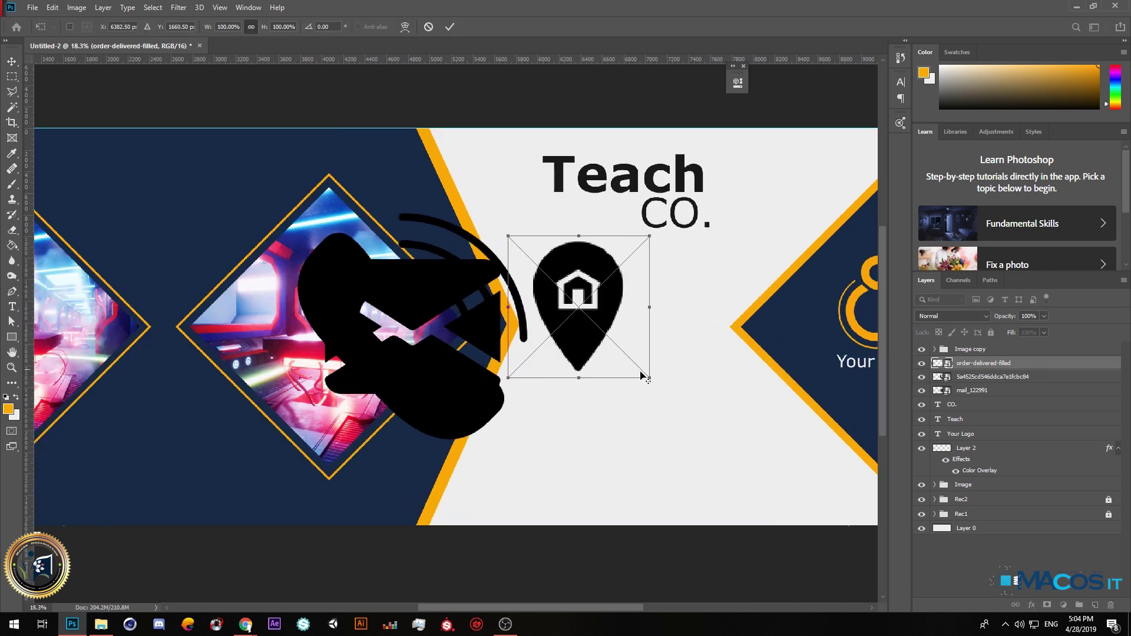
drag(653, 381, 573, 301)
drag(567, 286, 602, 367)
key(Return)
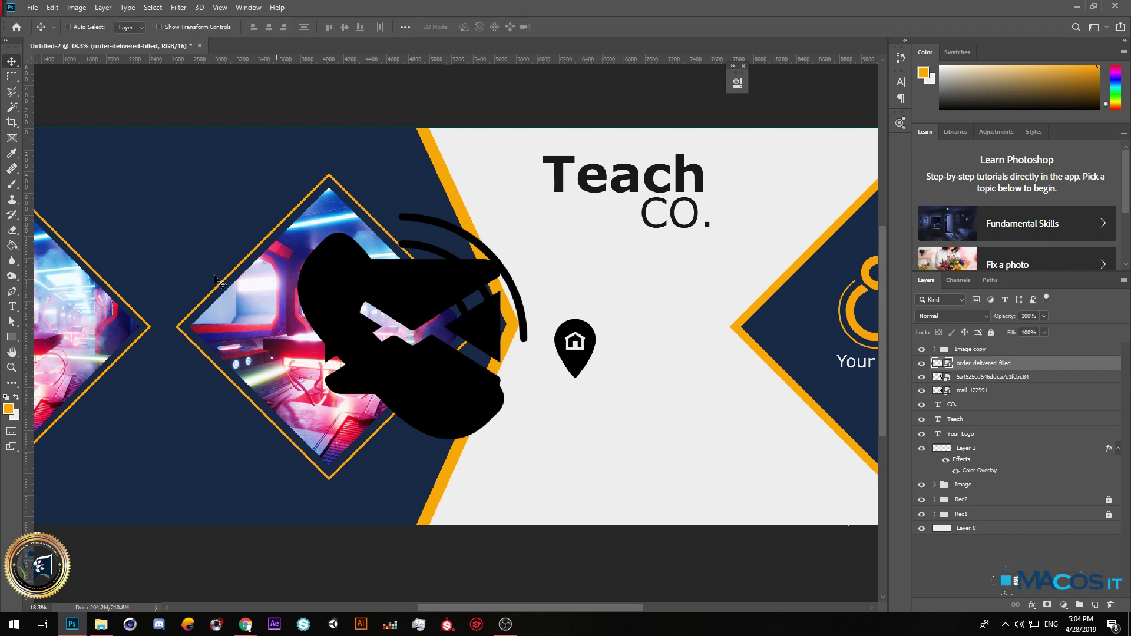
Add vertical guides at the pin, shrink it to about 29% and align it to the blob's lower edge.
drag(513, 229, 554, 221)
drag(28, 229, 597, 225)
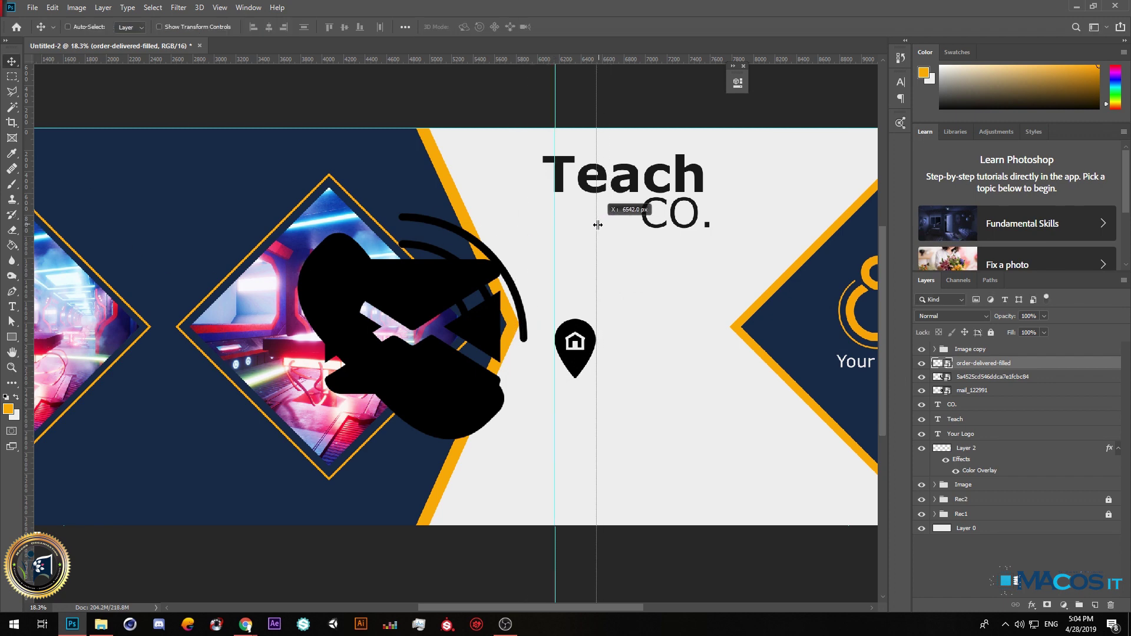
scroll(575, 342, up, 5)
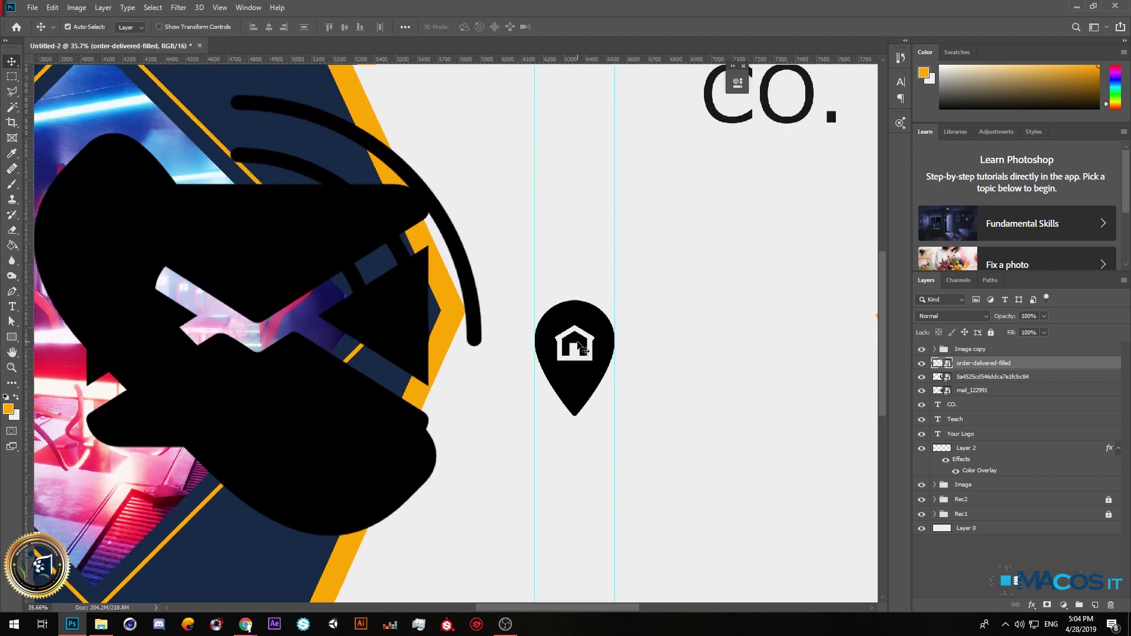
key(ctrl+t)
drag(639, 422, 577, 377)
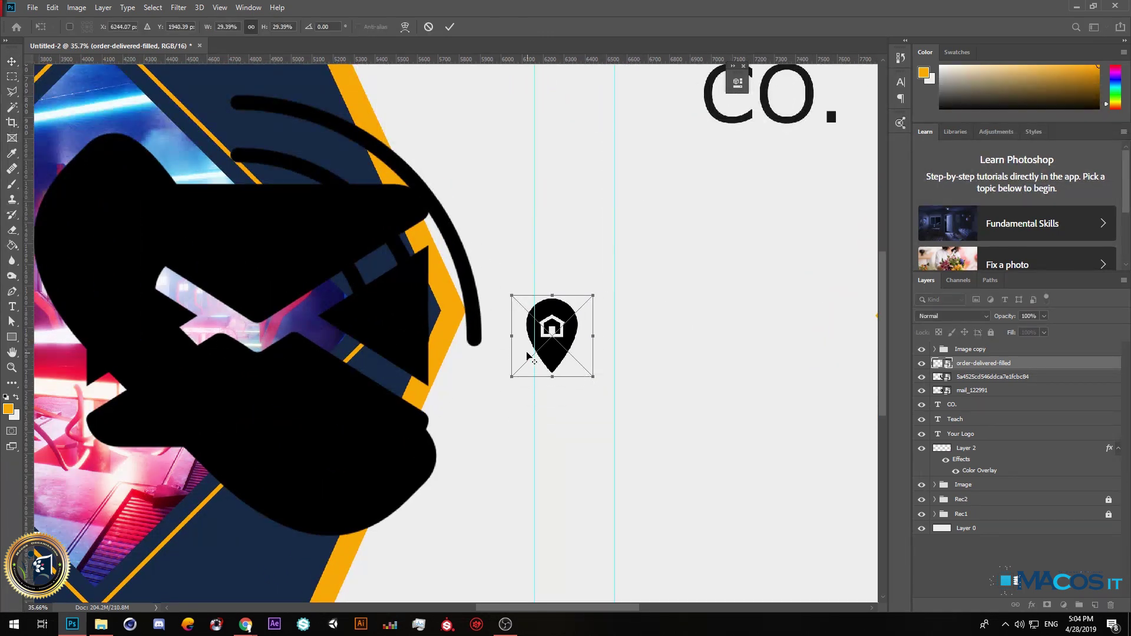
scroll(541, 351, down, 5)
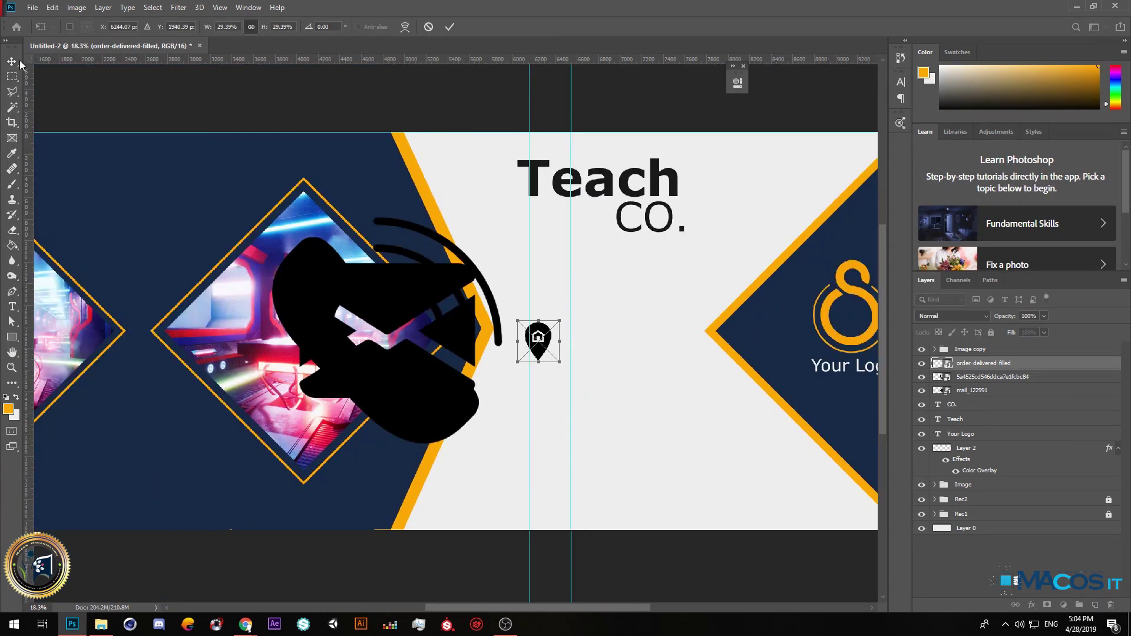
click(12, 61)
drag(540, 337, 481, 405)
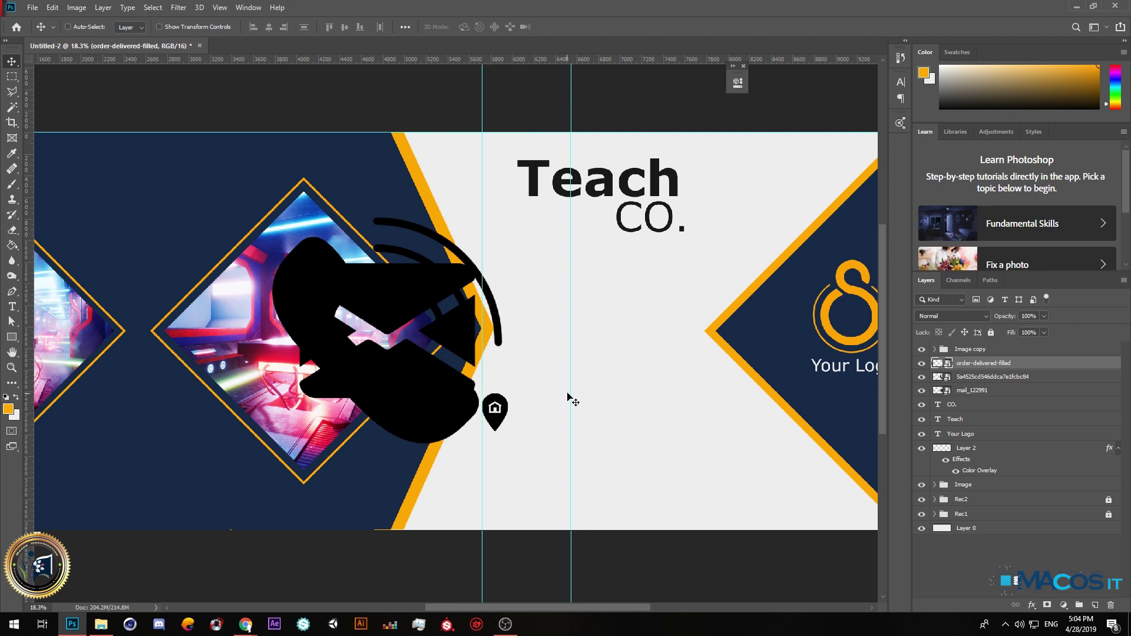
drag(541, 396, 509, 396)
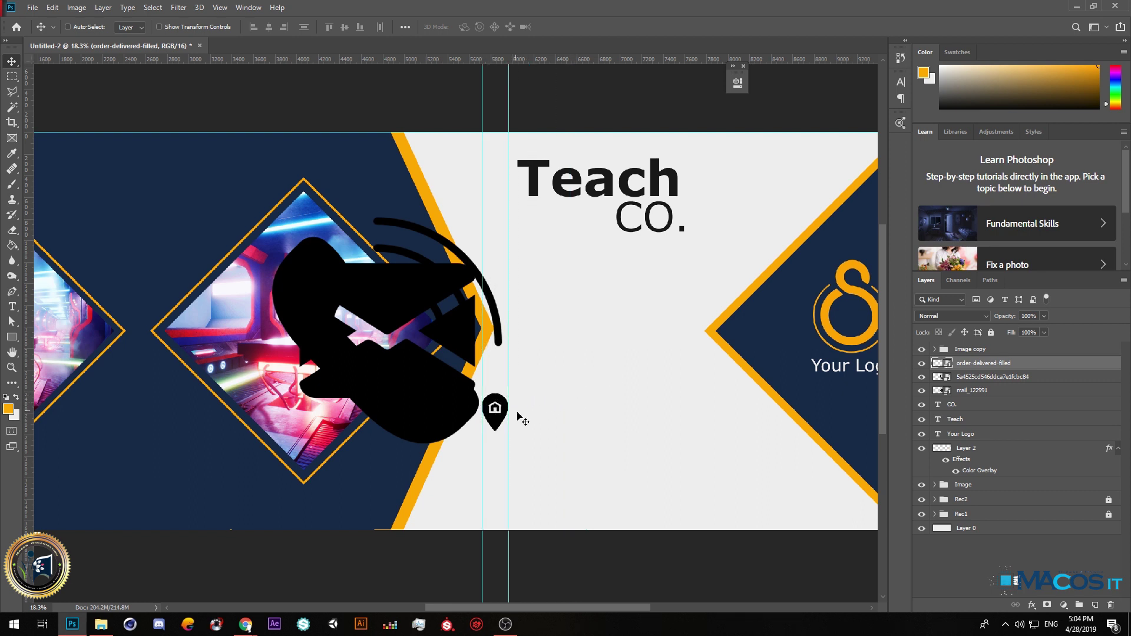
click(978, 381)
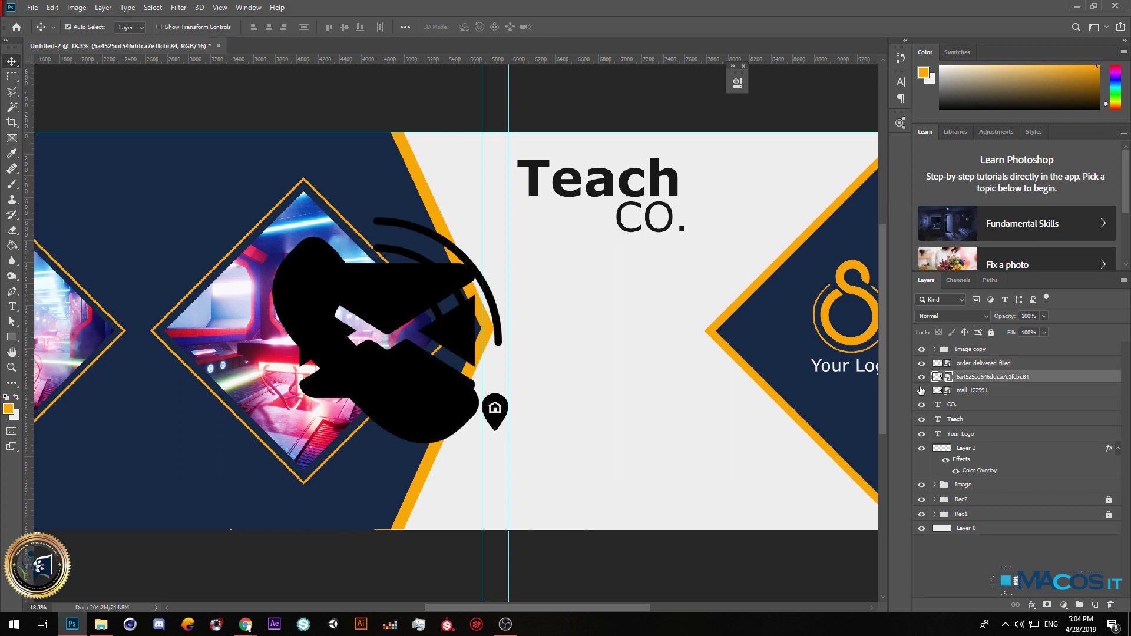
Scale the phone icon to about 245 px and place it under the location pin.
key(ctrl+t)
mouse_move(502, 445)
mouse_down()
mouse_move(324, 268)
mouse_move(521, 430)
mouse_move(539, 459)
mouse_move(497, 459)
mouse_move(508, 463)
mouse_up()
scroll(509, 465, up, 5)
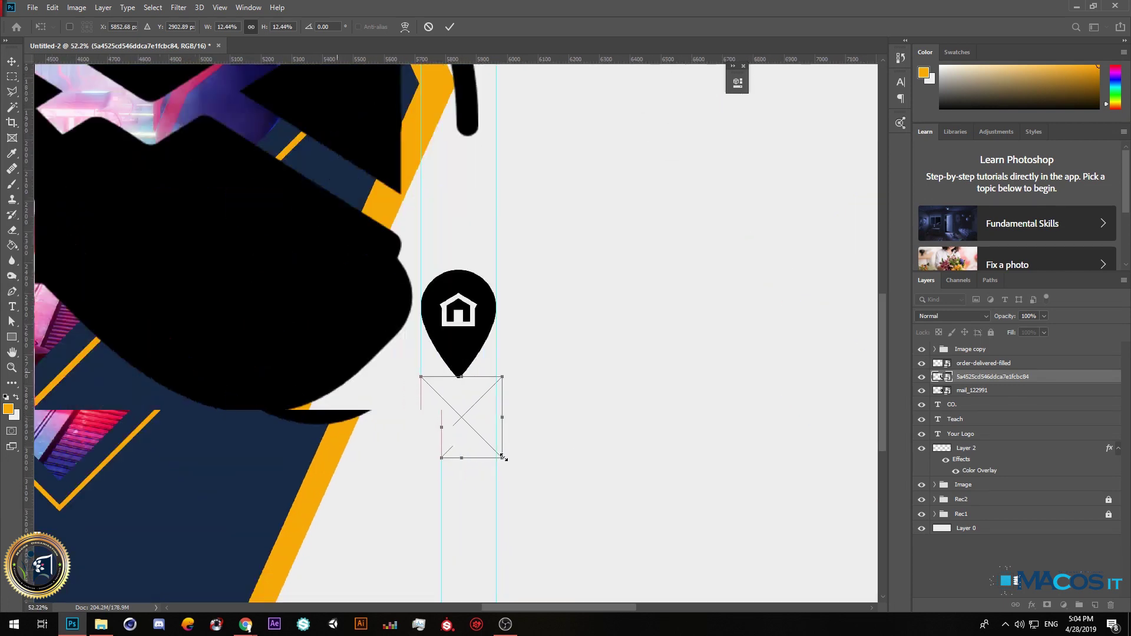
drag(501, 458, 495, 453)
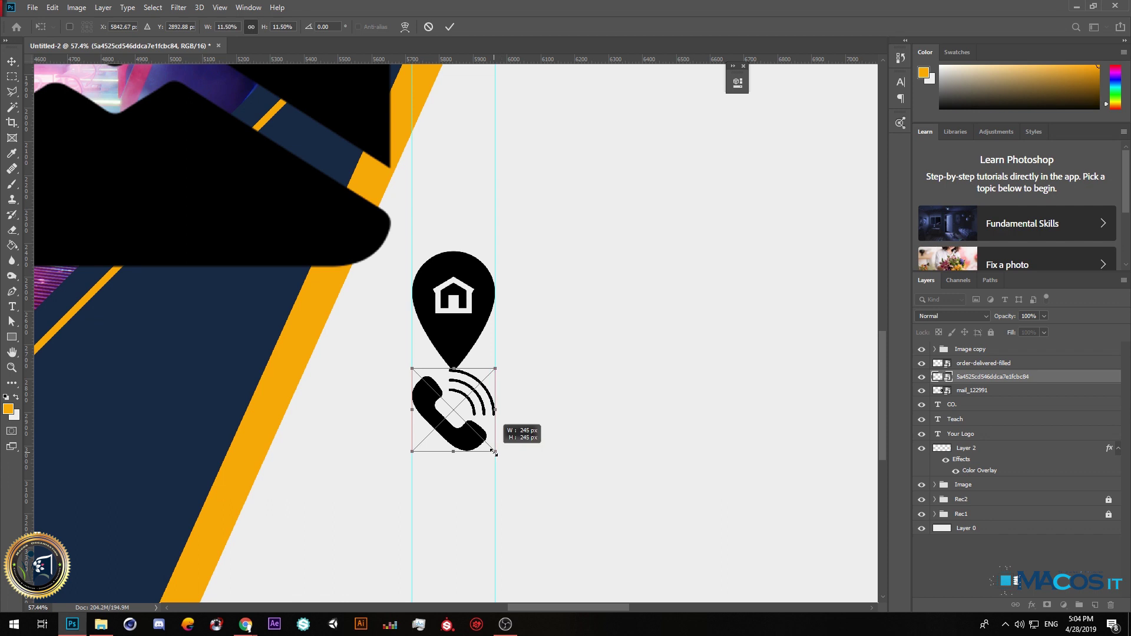
drag(458, 414, 459, 457)
key(Return)
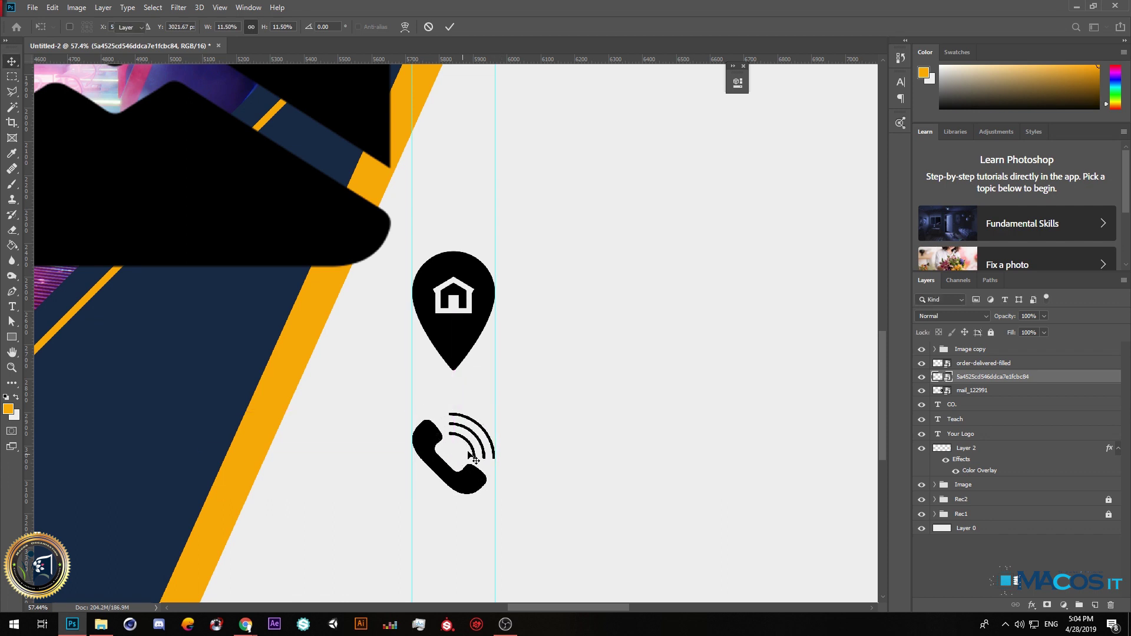
scroll(472, 240, down, 5)
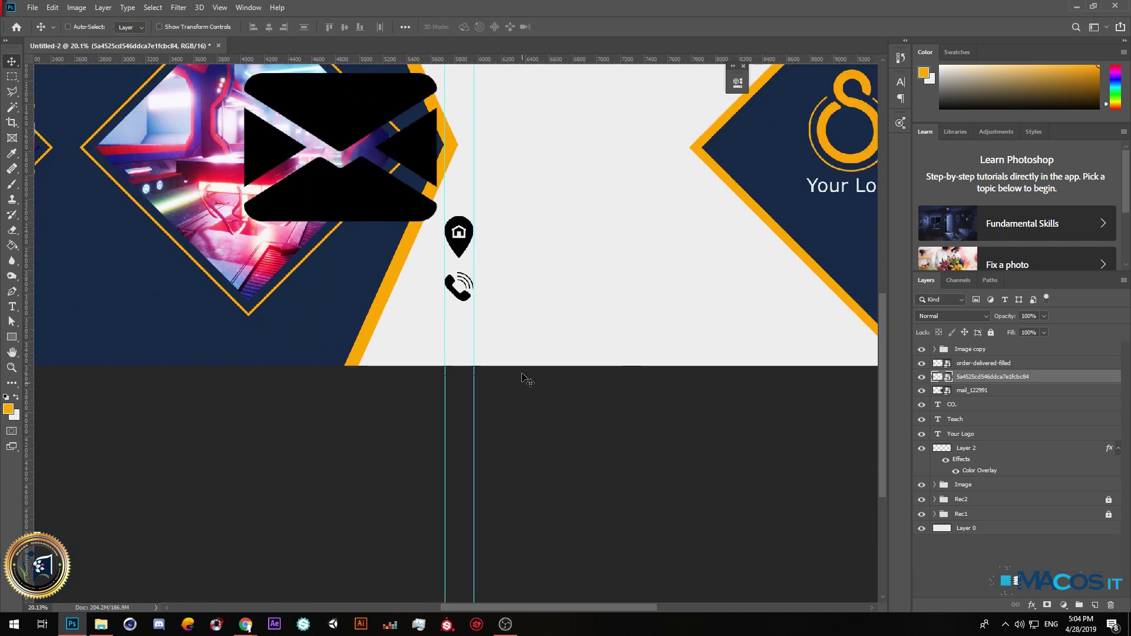
scroll(522, 378, up, 1)
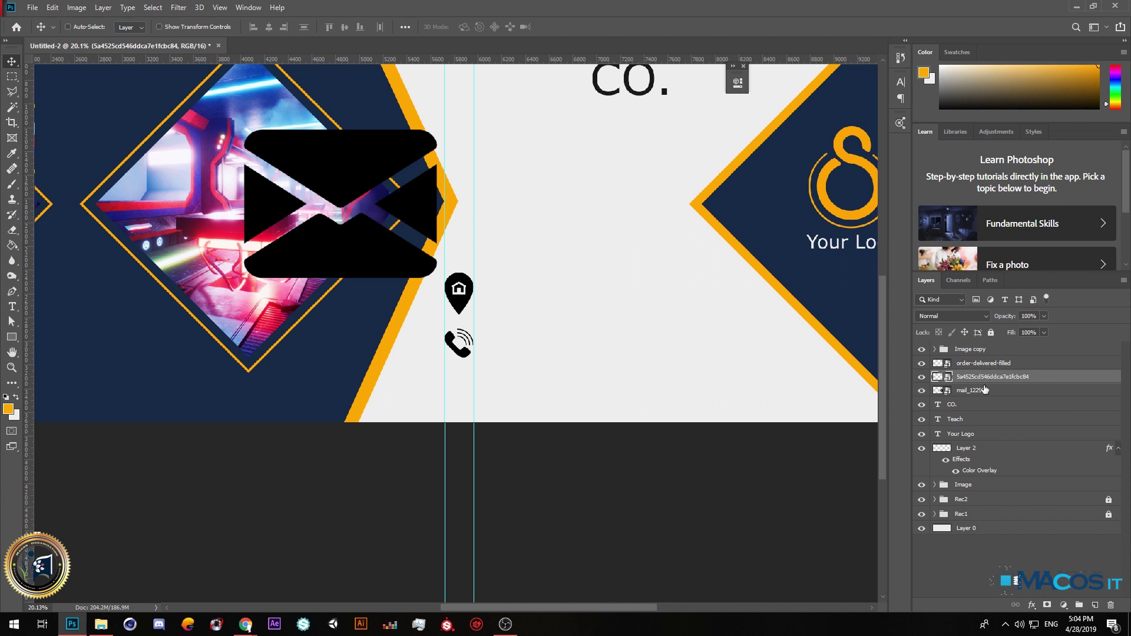
Scale the mail_122991 icon to about 240 px and line it up below the phone icon.
click(985, 390)
key(ctrl+t)
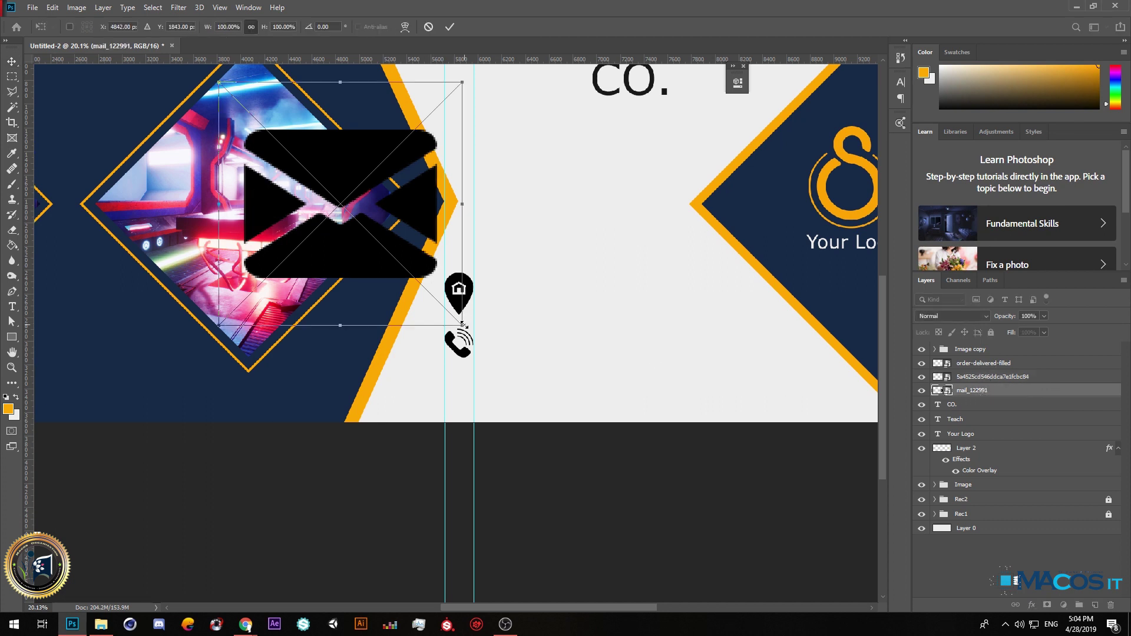
drag(462, 324, 325, 188)
drag(271, 134, 496, 422)
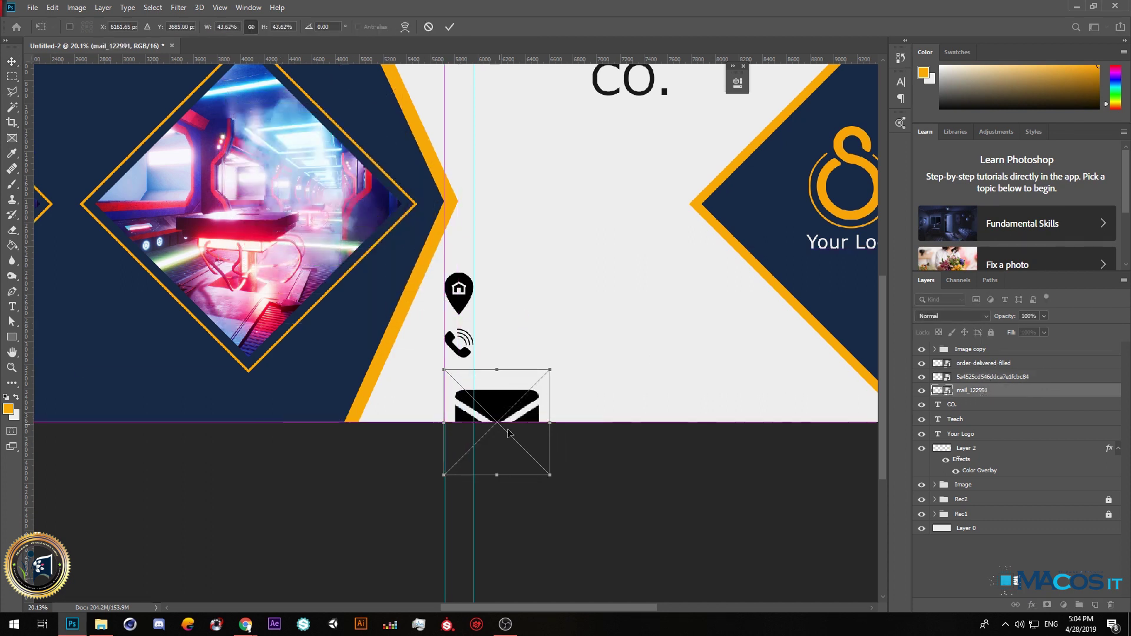
drag(549, 474, 472, 402)
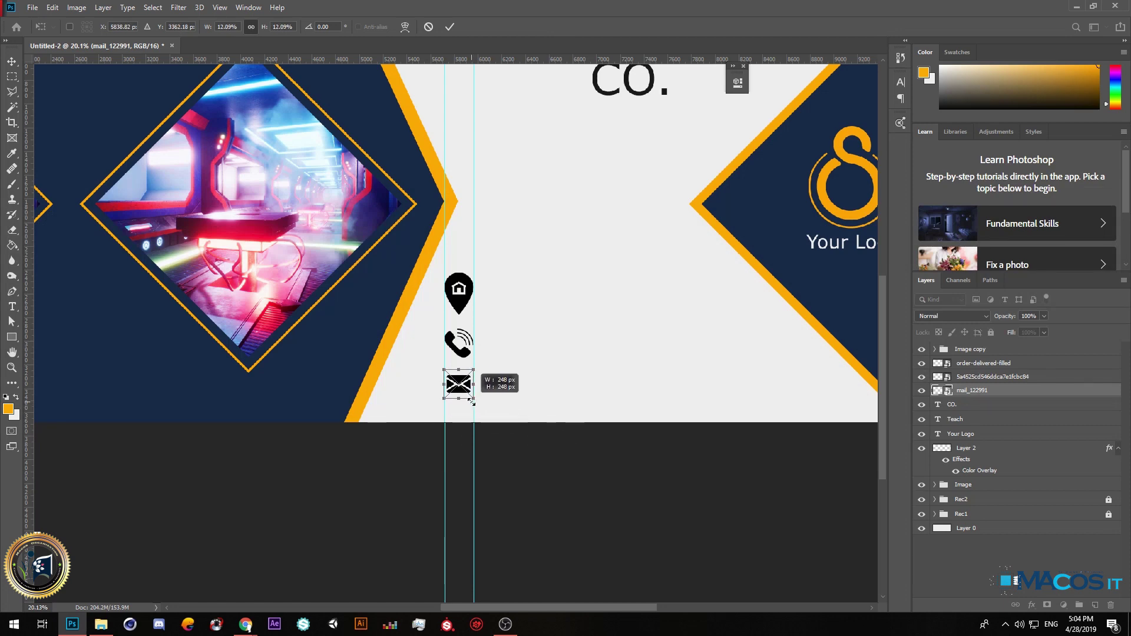
scroll(471, 401, up, 5)
drag(445, 384, 432, 376)
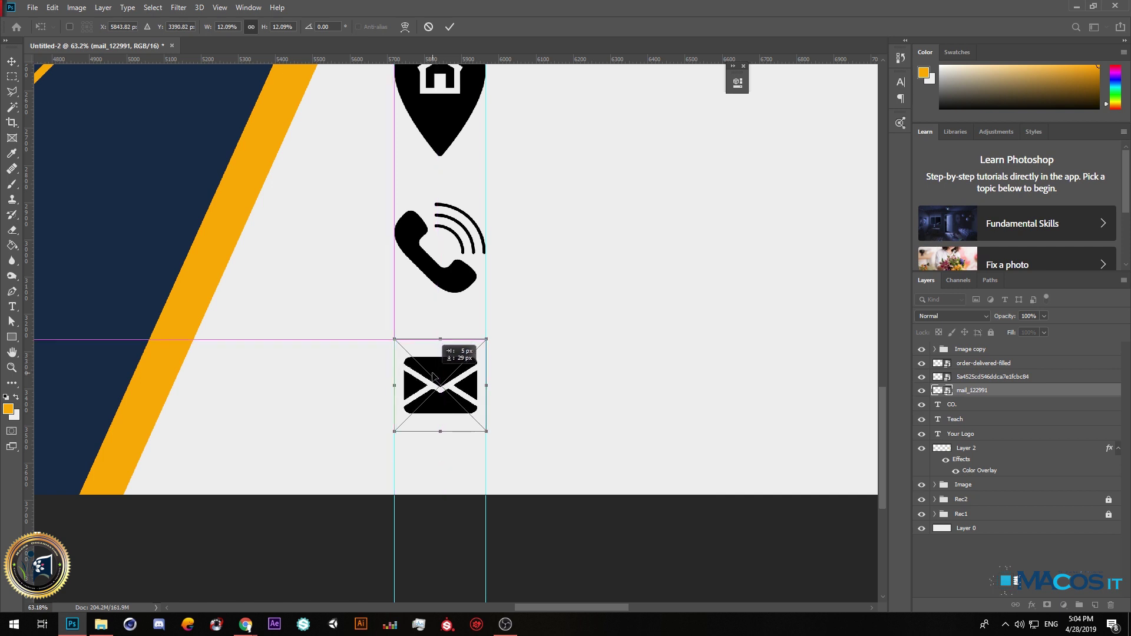
drag(433, 375, 498, 438)
key(Return)
drag(455, 402, 455, 391)
scroll(469, 407, down, 5)
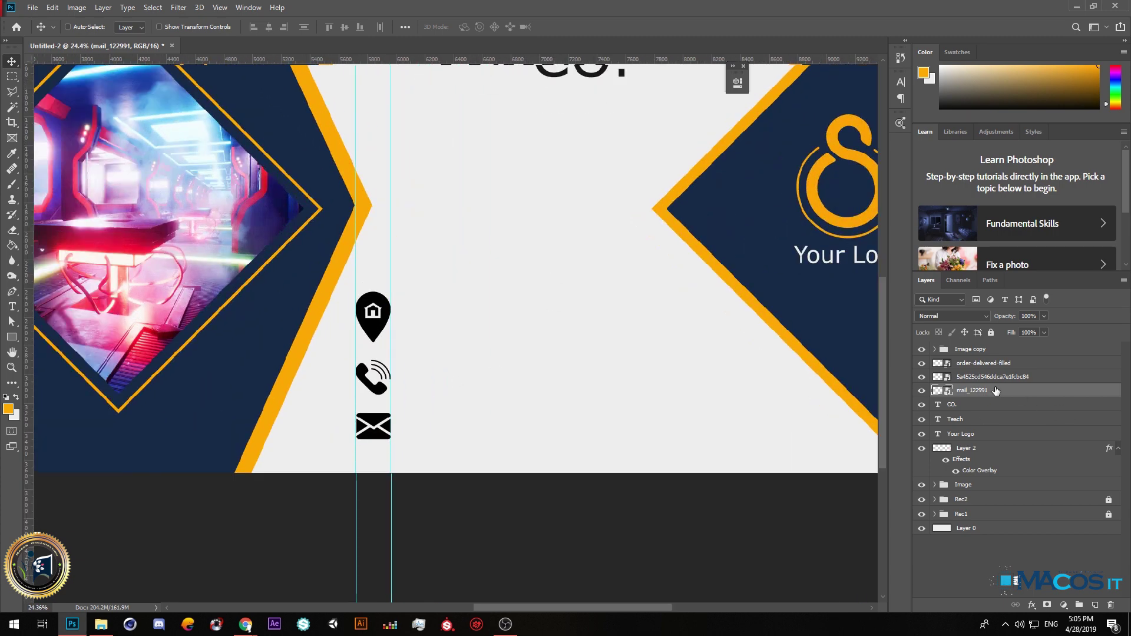
Group the three contact icon layers into a group named Icon.
shift+click(969, 366)
click(1079, 605)
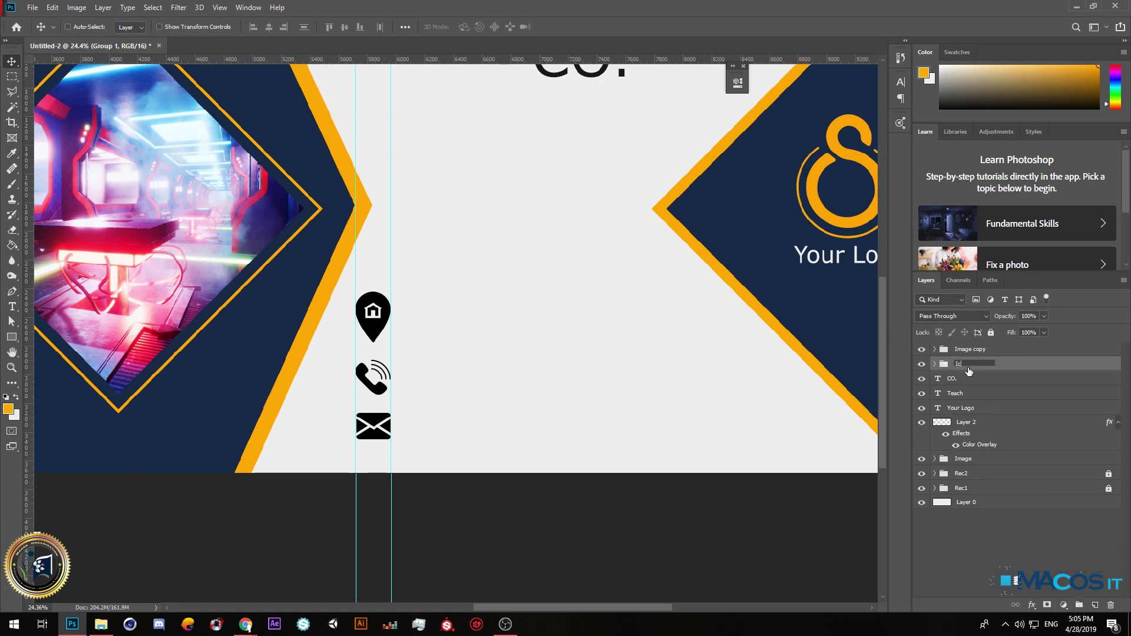
key(Return)
Give the Icon group an orange Color Overlay, then start a text line beside the pin.
right_click(968, 368)
click(989, 162)
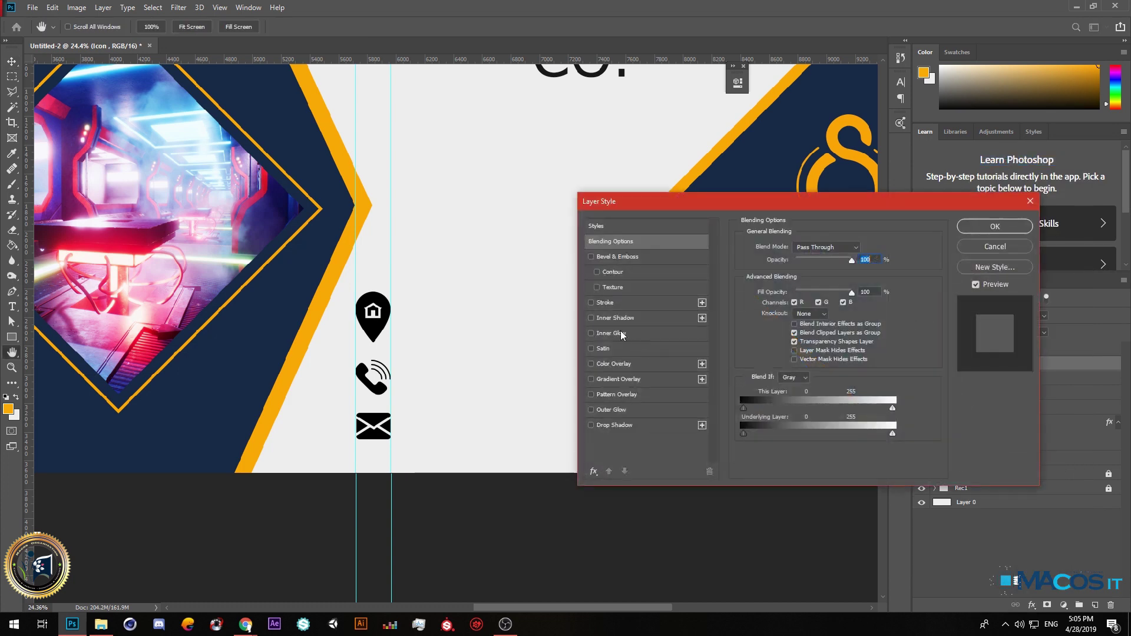
click(615, 365)
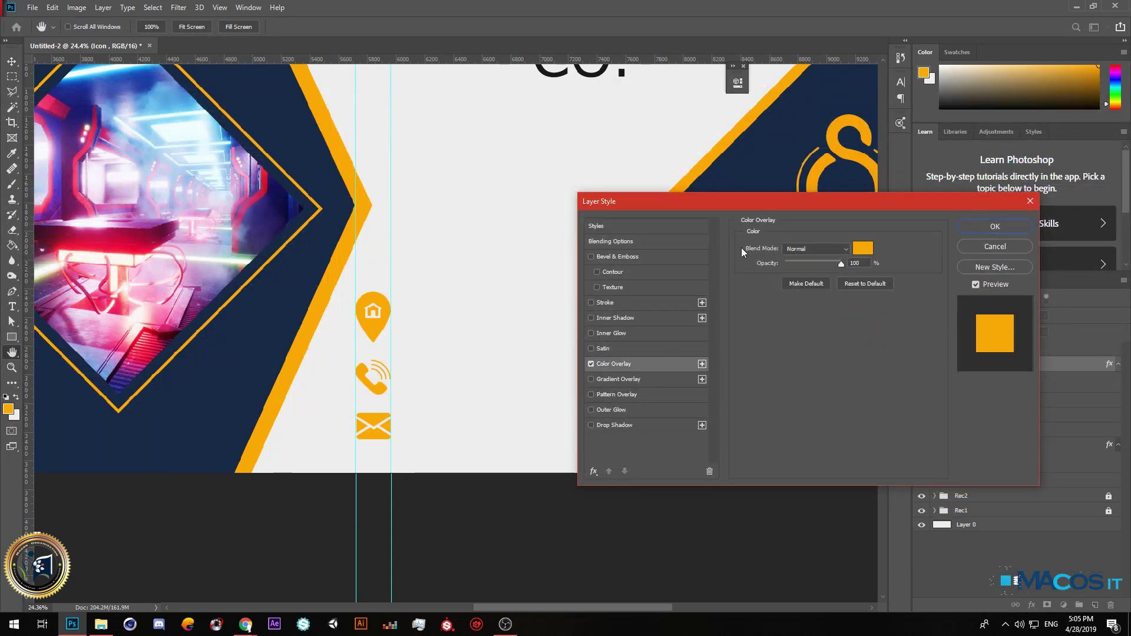
click(987, 231)
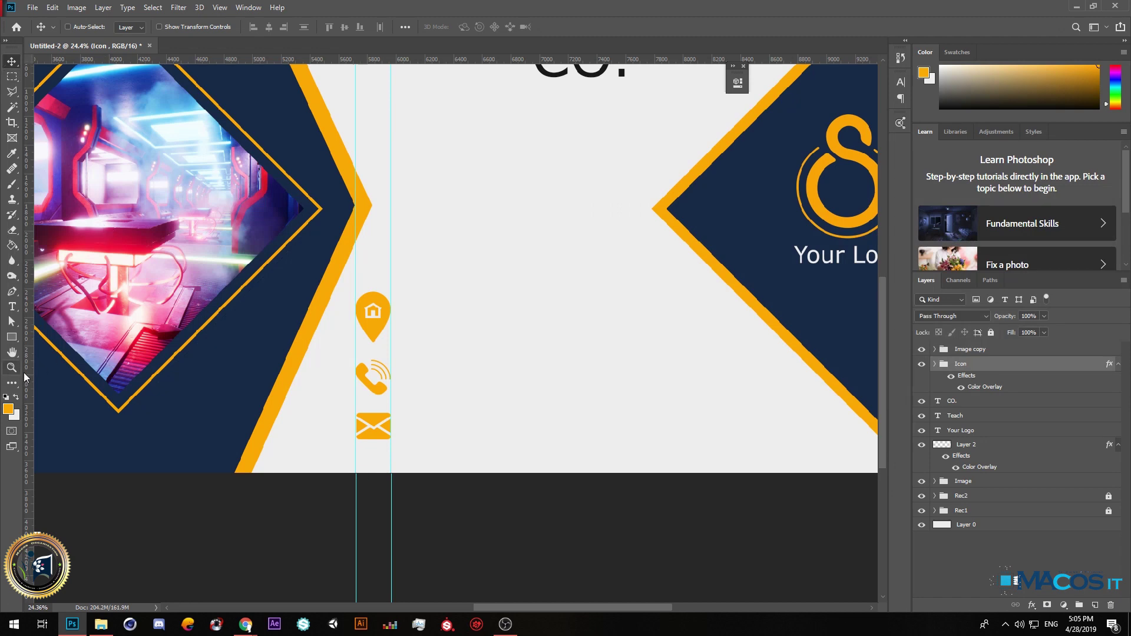
click(12, 306)
click(435, 323)
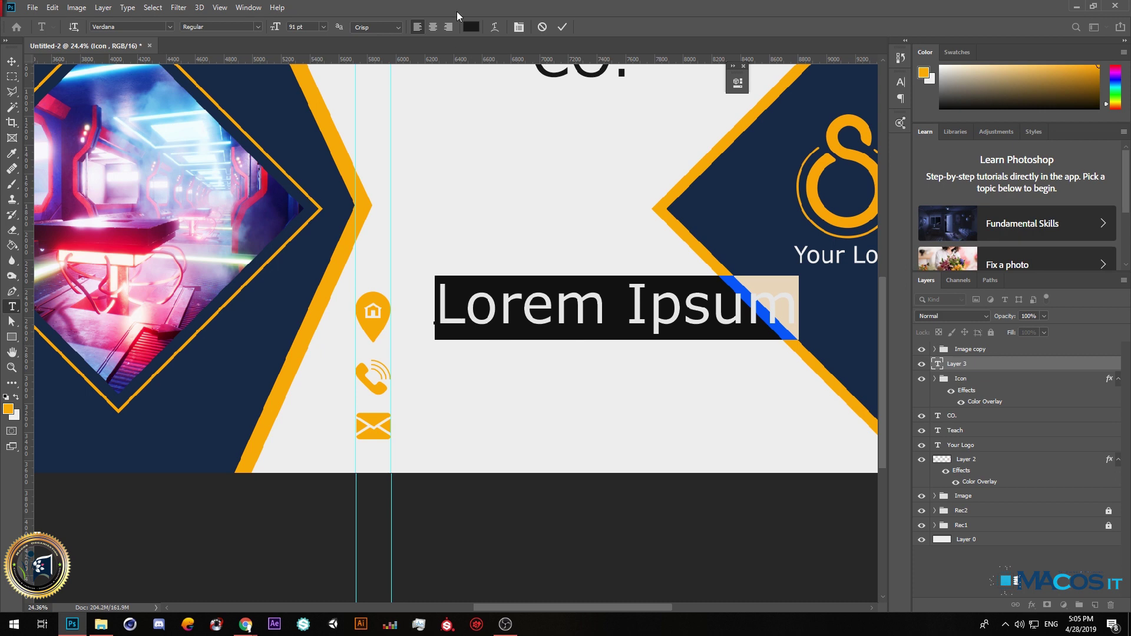
Set the text colour to dark navy #102543 and type the address line.
click(471, 26)
text(102543)
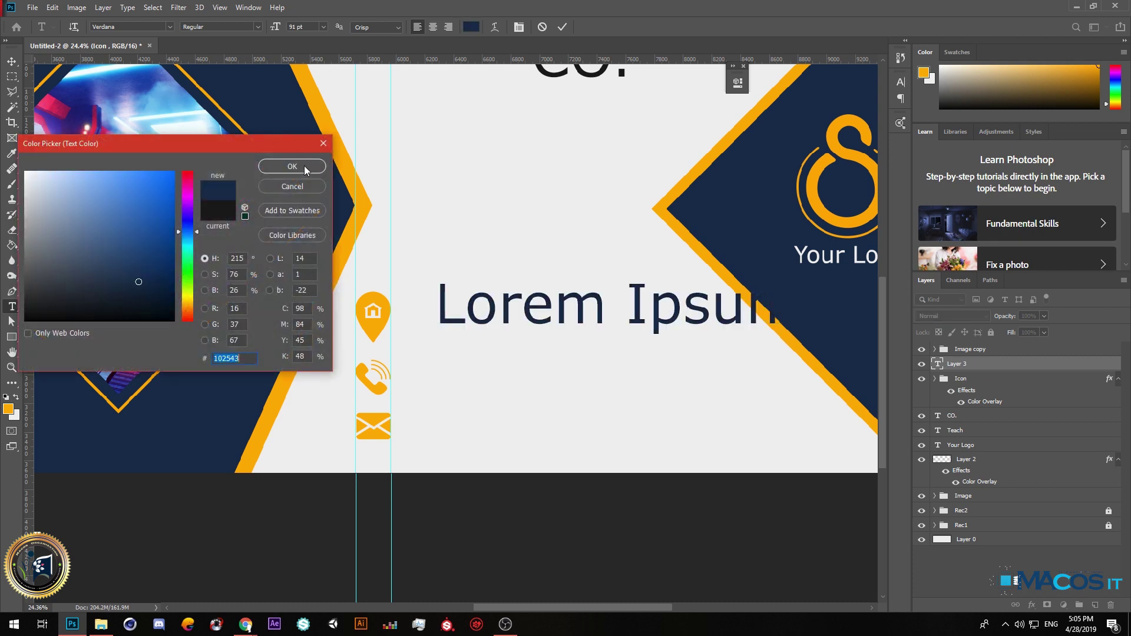
click(292, 166)
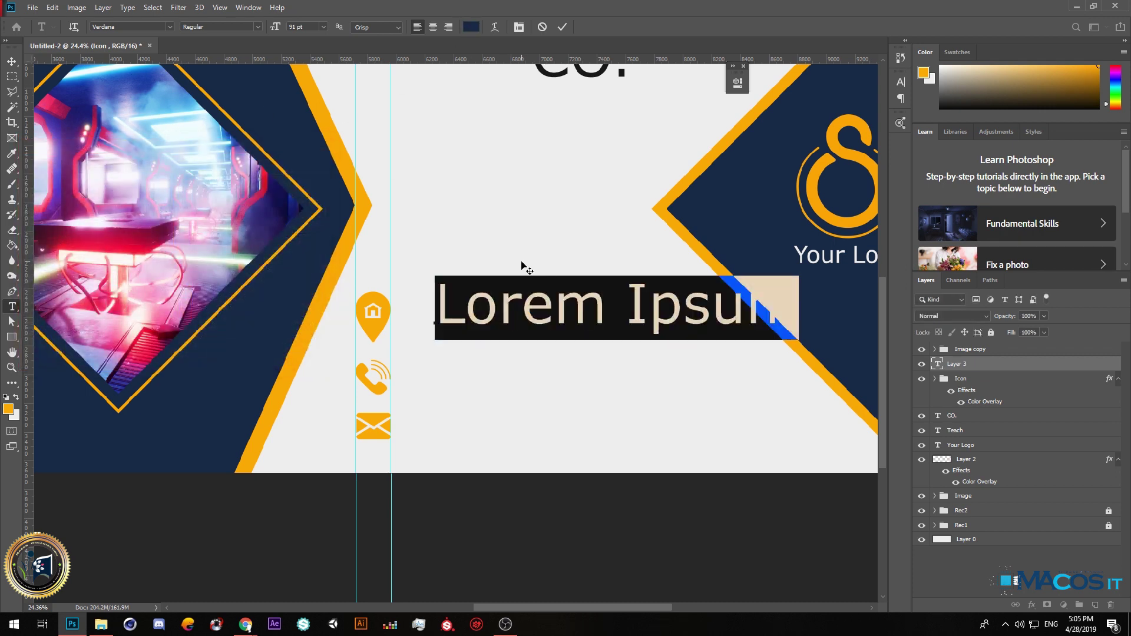
text(Shorsh)
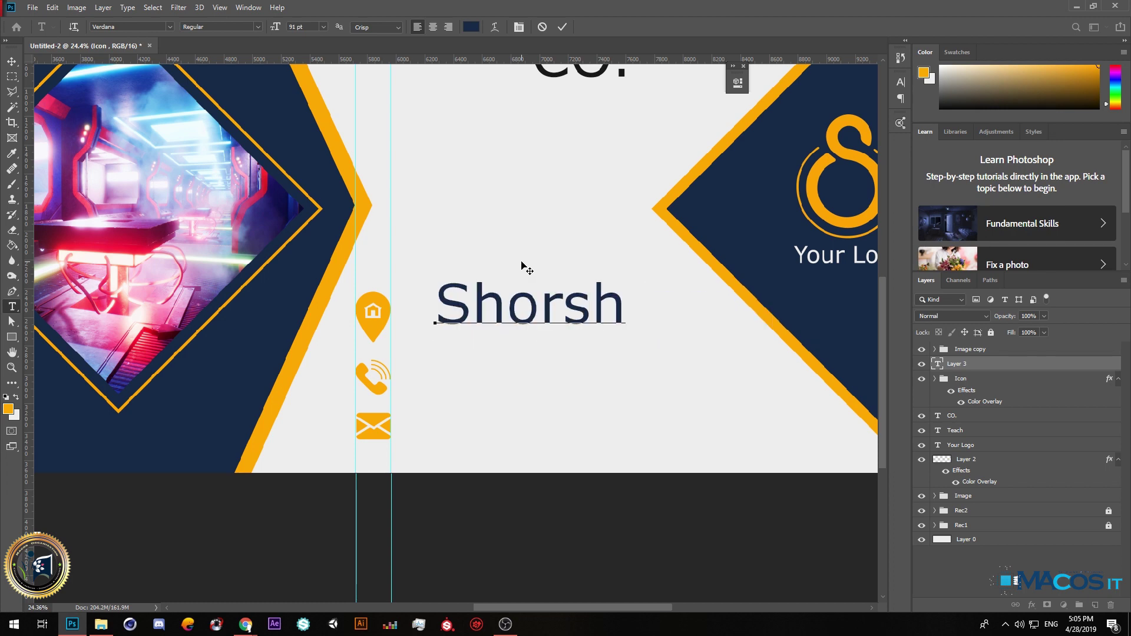
click(438, 302)
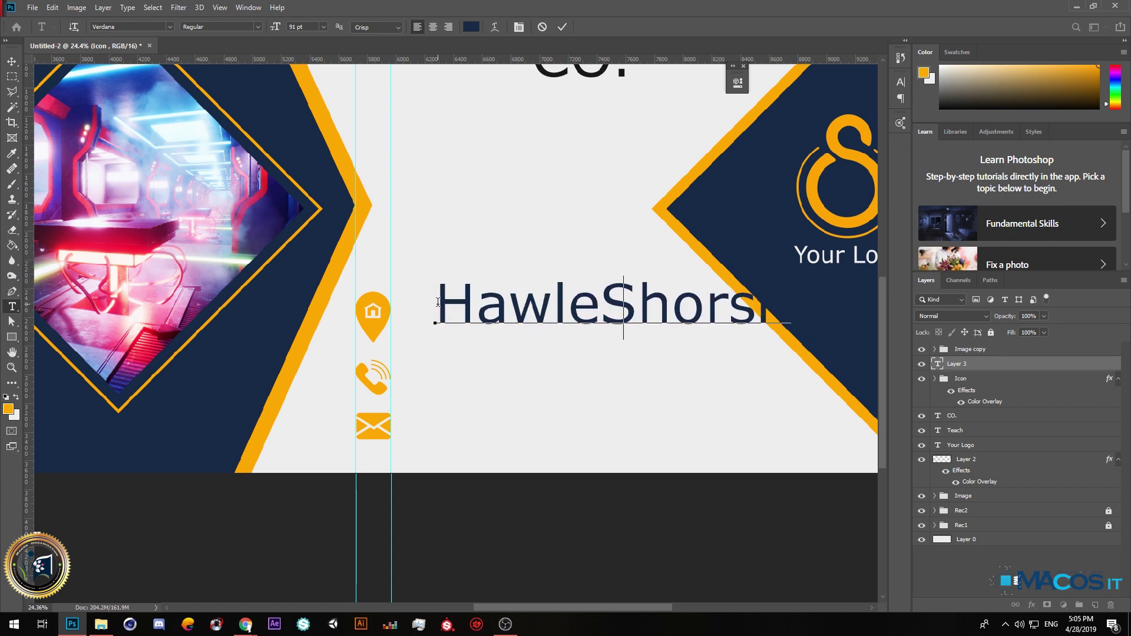
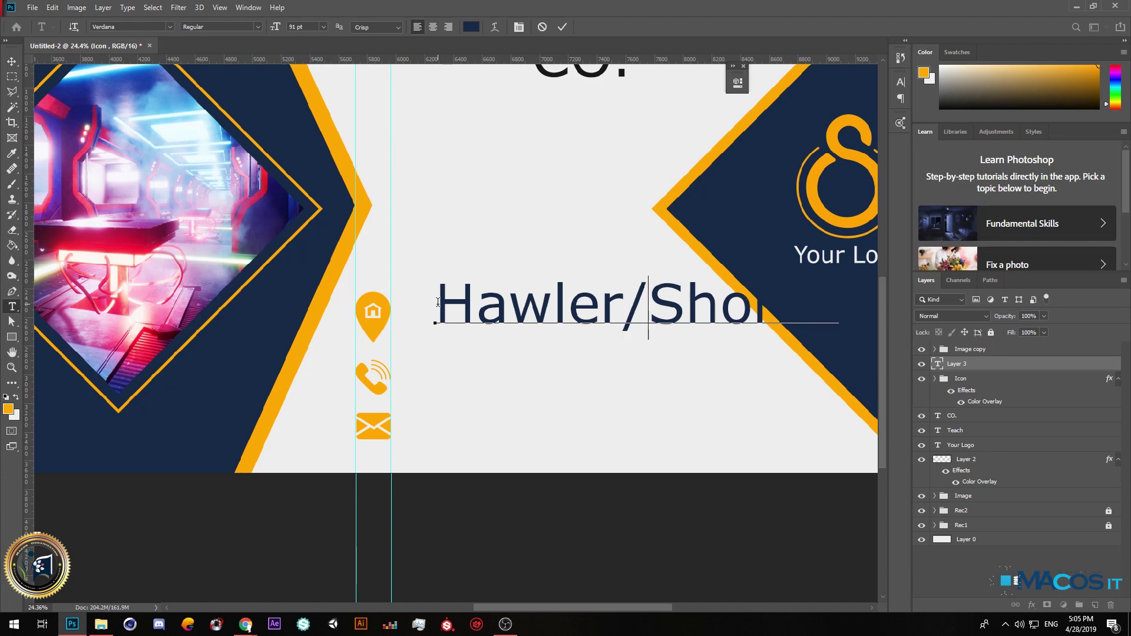
key(BackSpace)
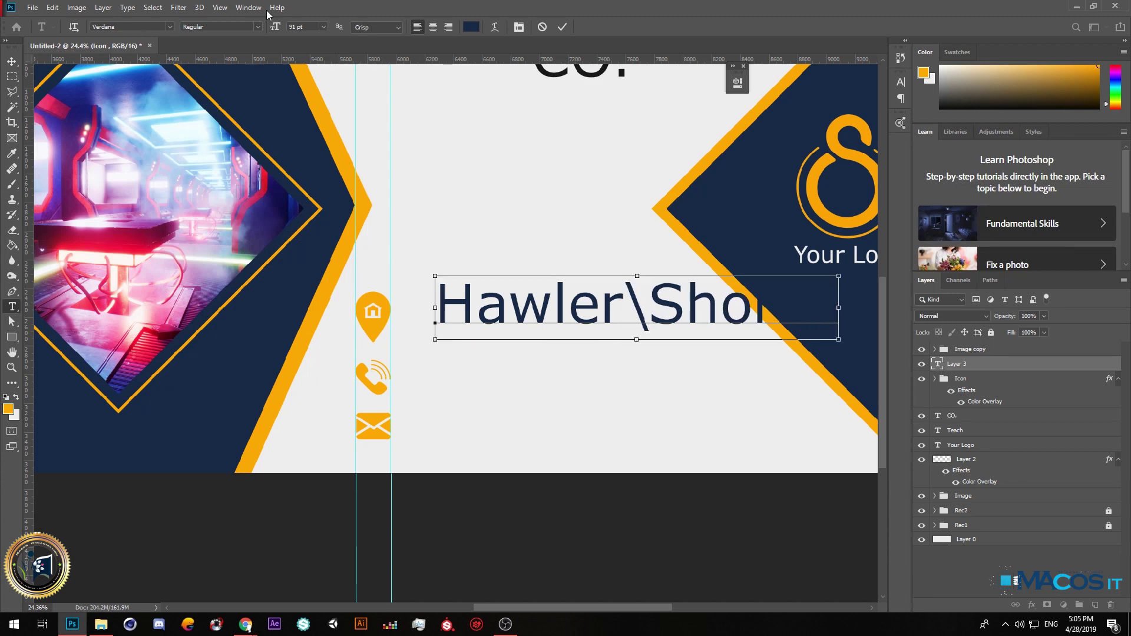
Resize the address text to 39 pt and position it beside the location icon.
key(ctrl+a)
drag(271, 28, 241, 34)
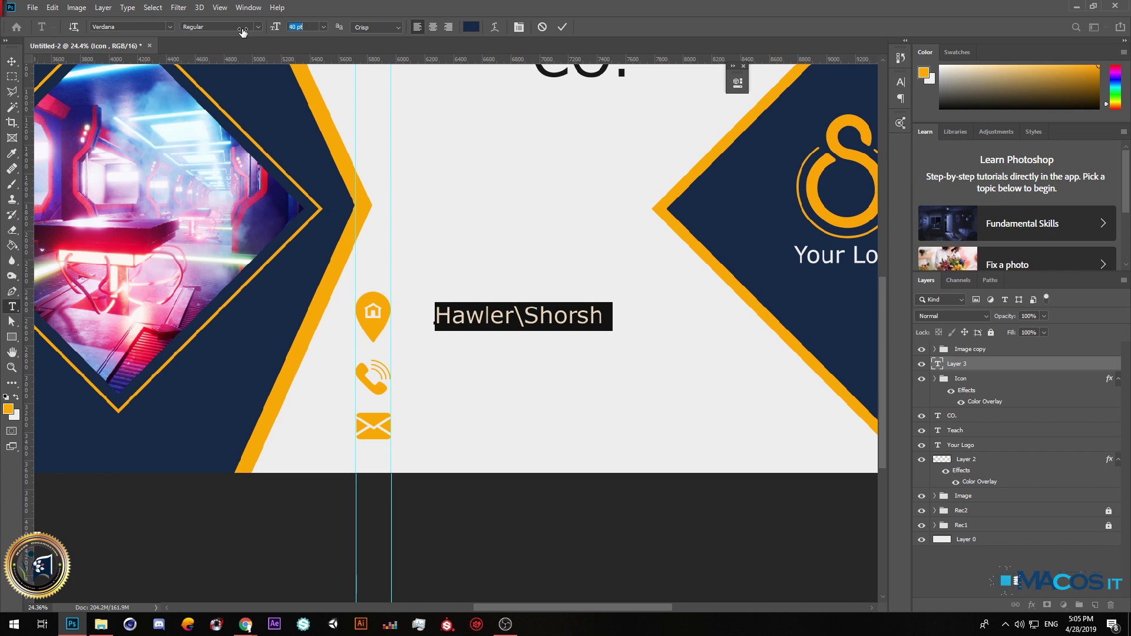
click(11, 61)
drag(469, 311, 438, 395)
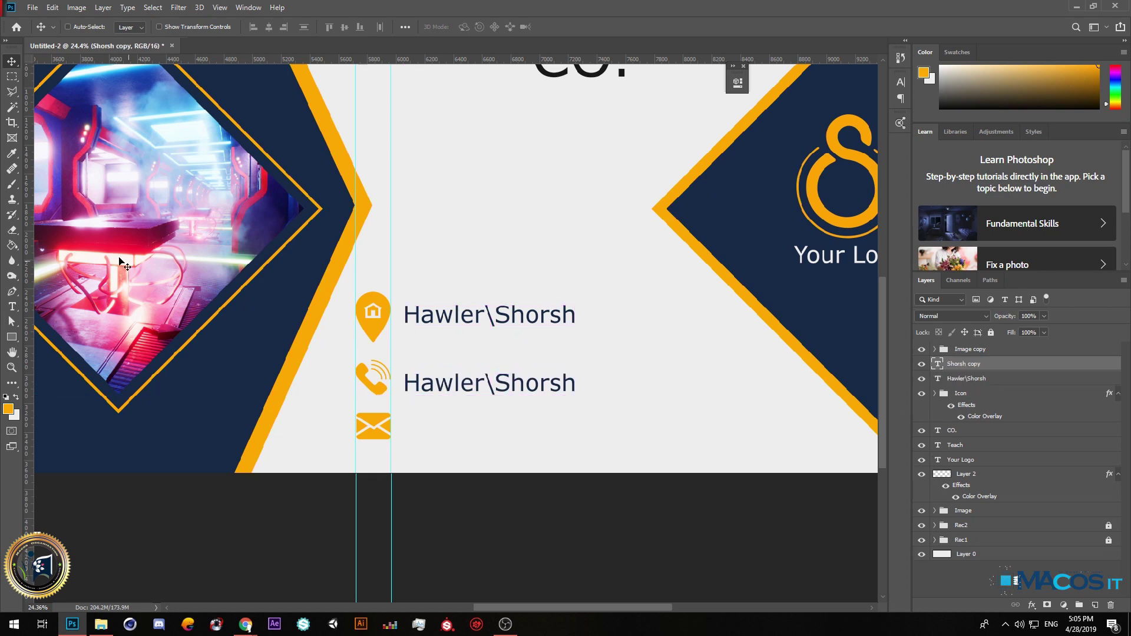
Replace the copied text with the phone number and align it with the phone icon.
click(11, 306)
click(469, 383)
key(ctrl+a)
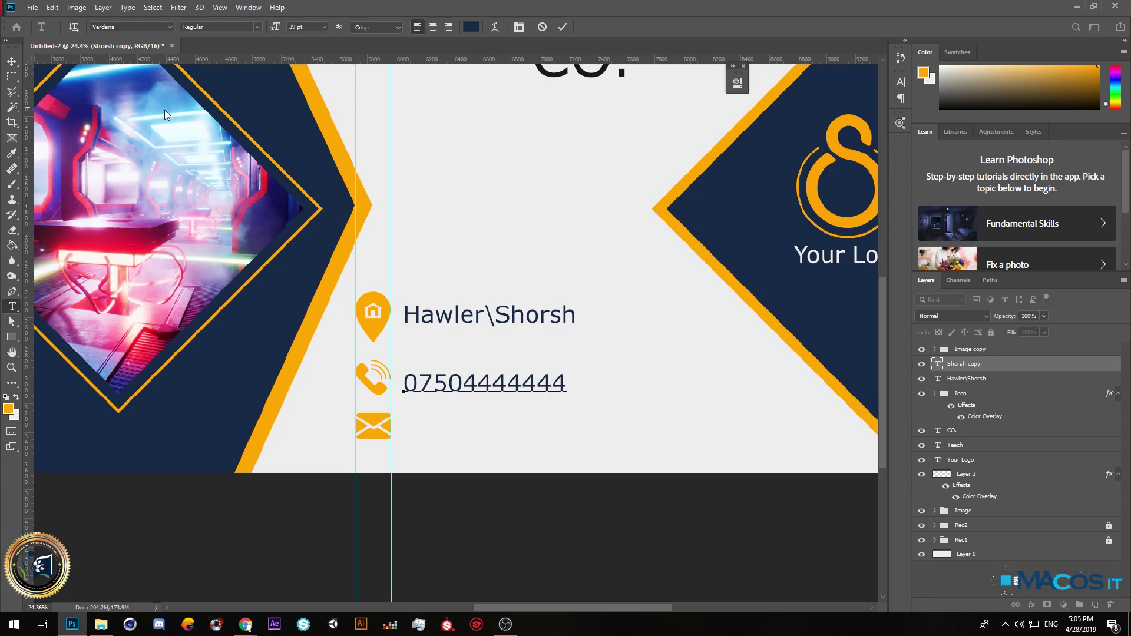
click(12, 60)
drag(480, 391, 464, 436)
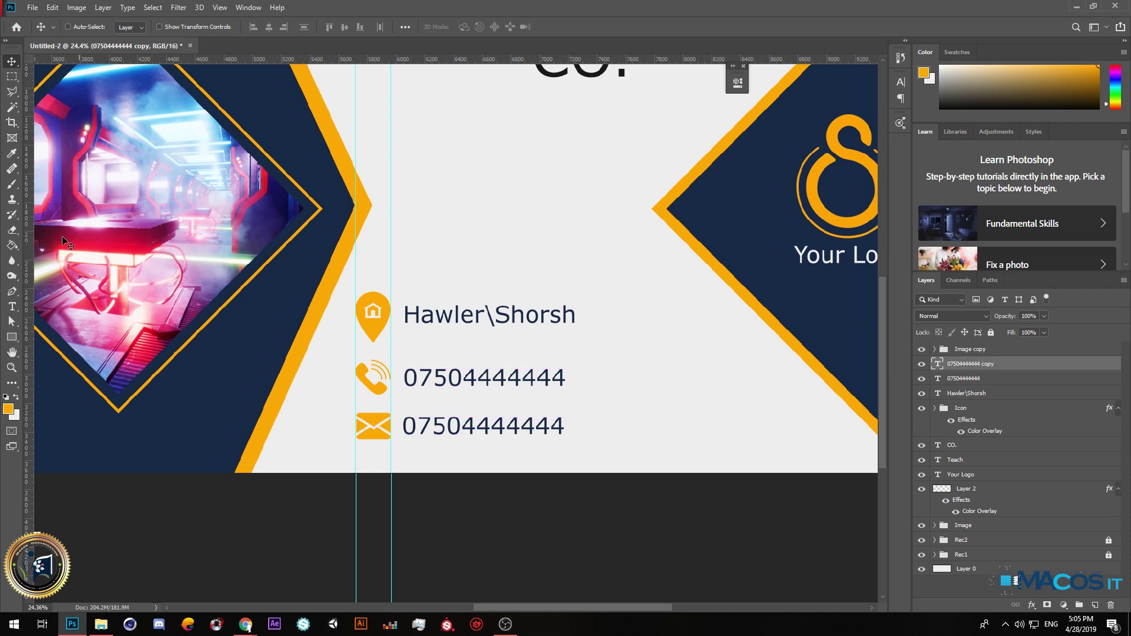
Replace the line beside the envelope icon with the e-mail address.
click(13, 307)
double_click(505, 436)
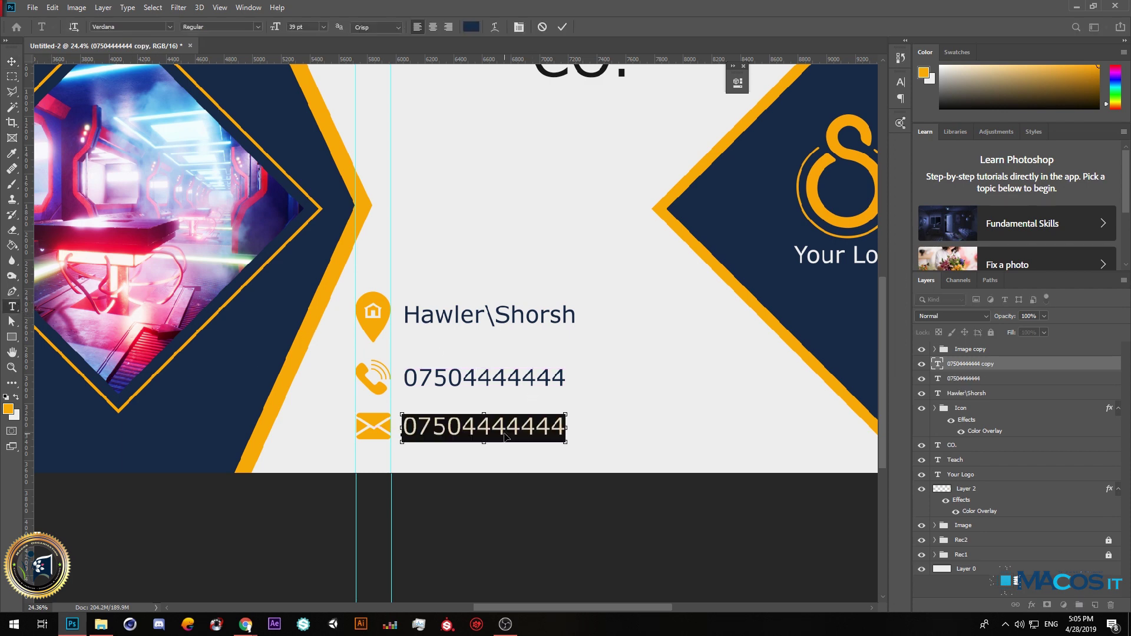
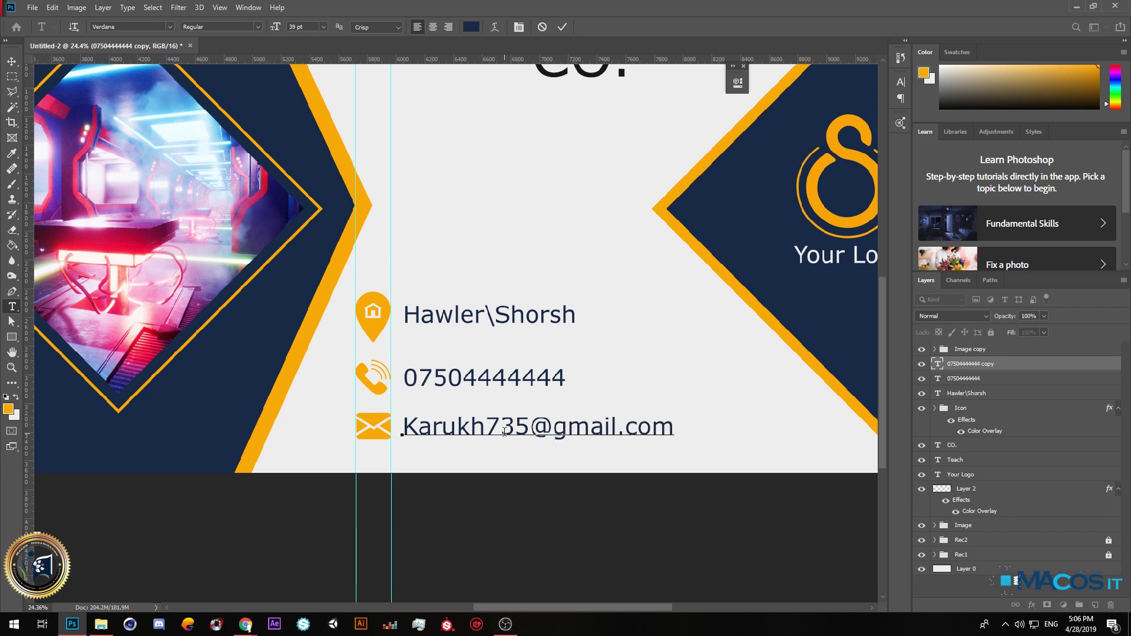
click(11, 61)
scroll(399, 418, down, 5)
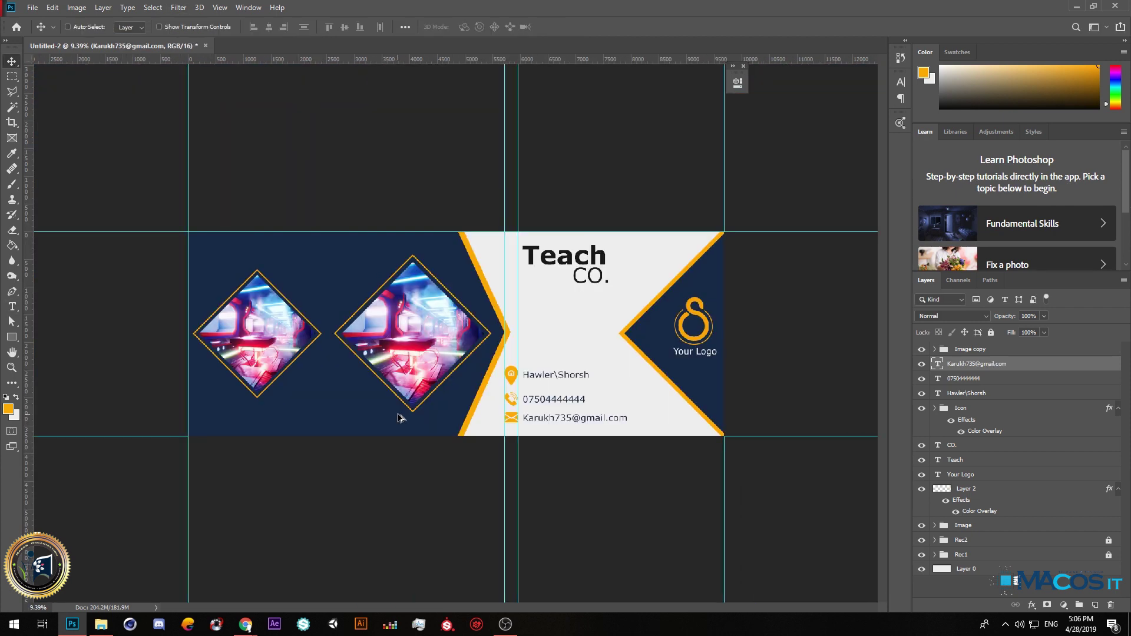
scroll(534, 248, up, 1)
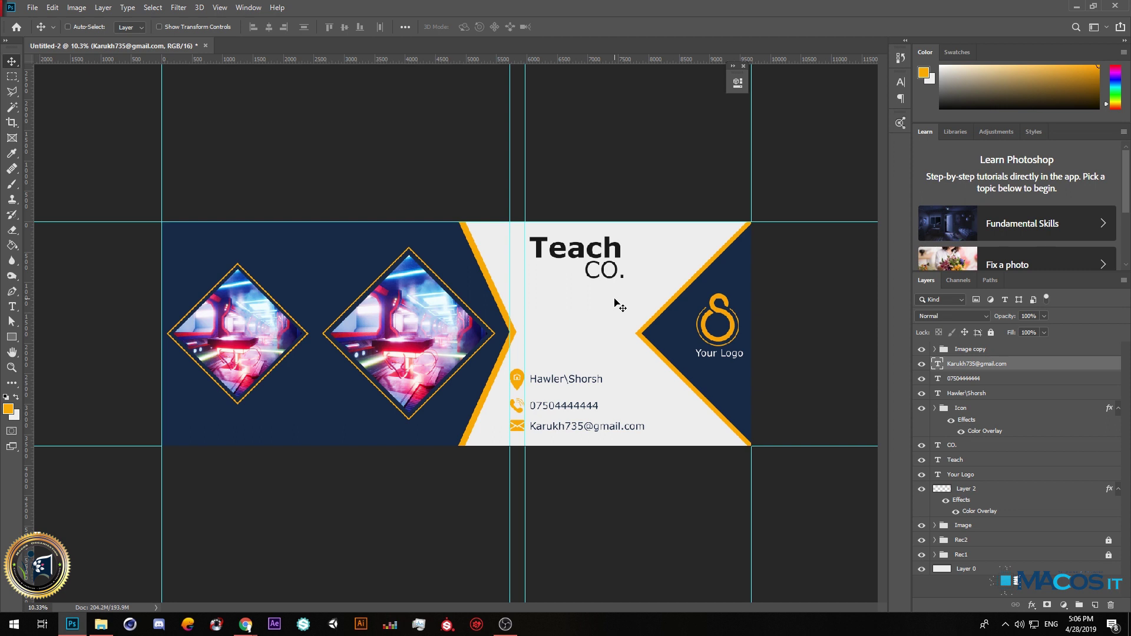
click(507, 625)
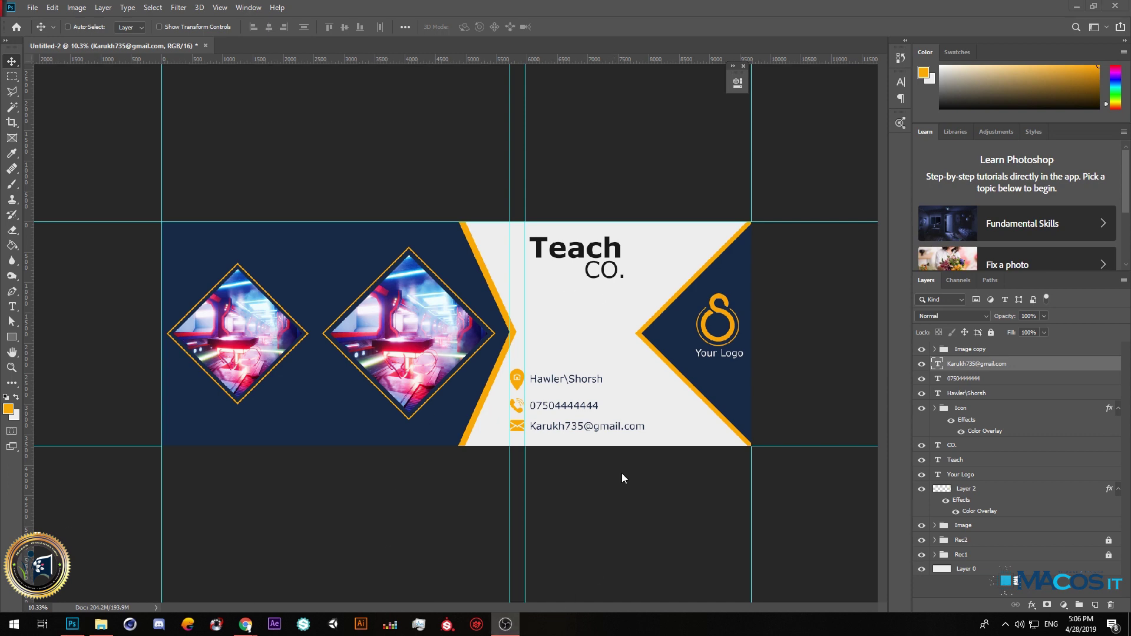